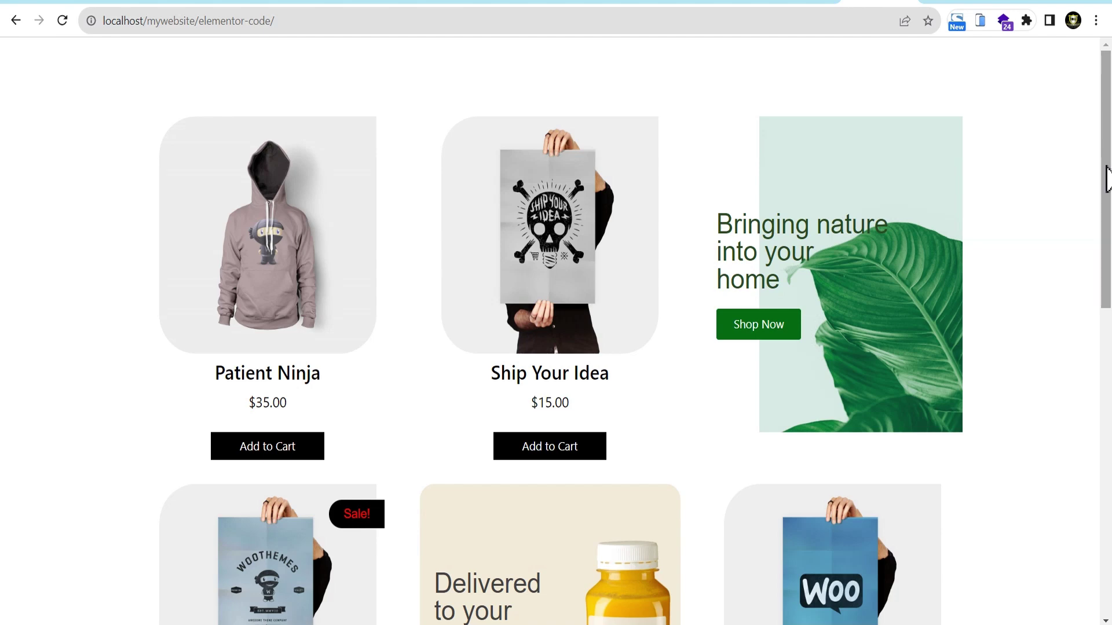
Scroll through the live product grid to check the leaf and juice-bottle banners.
scroll(1107, 179, down, 1)
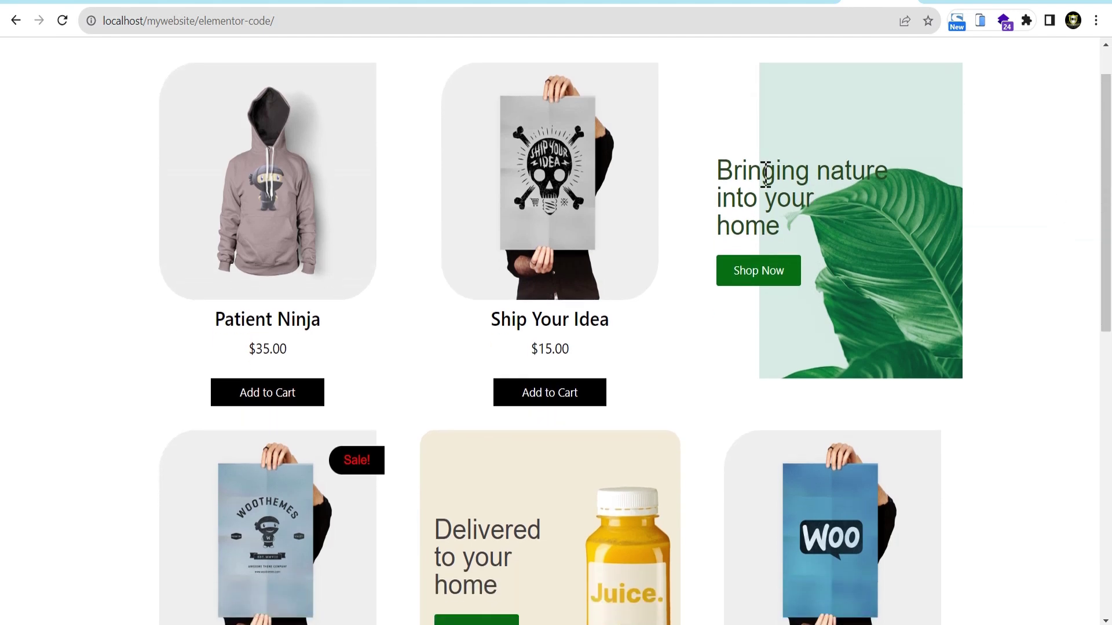
scroll(1109, 185, down, 5)
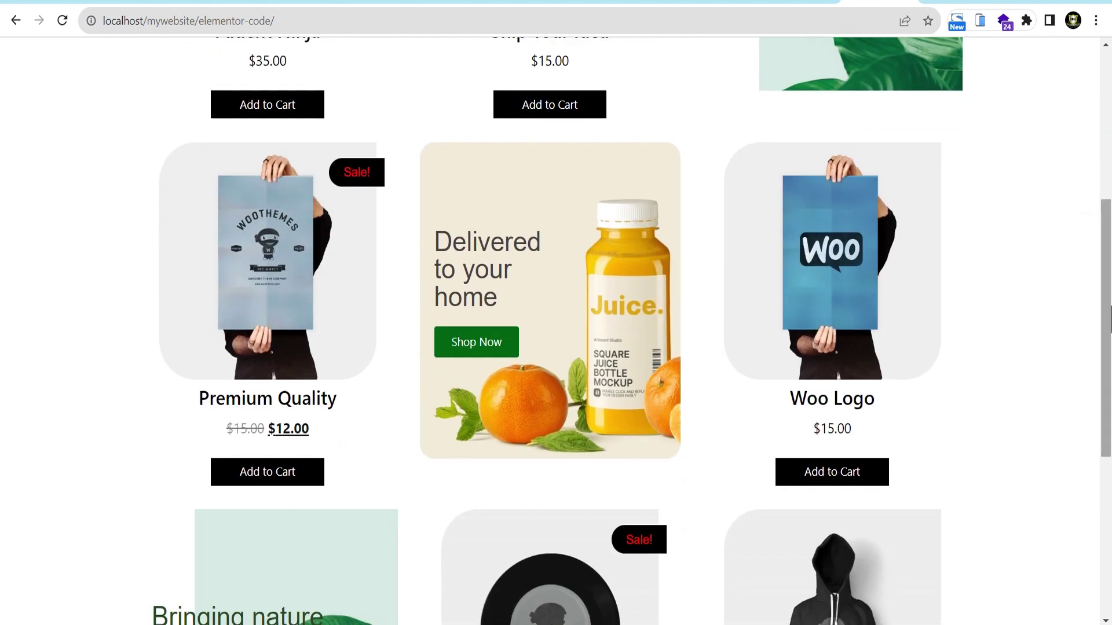
scroll(1065, 292, down, 5)
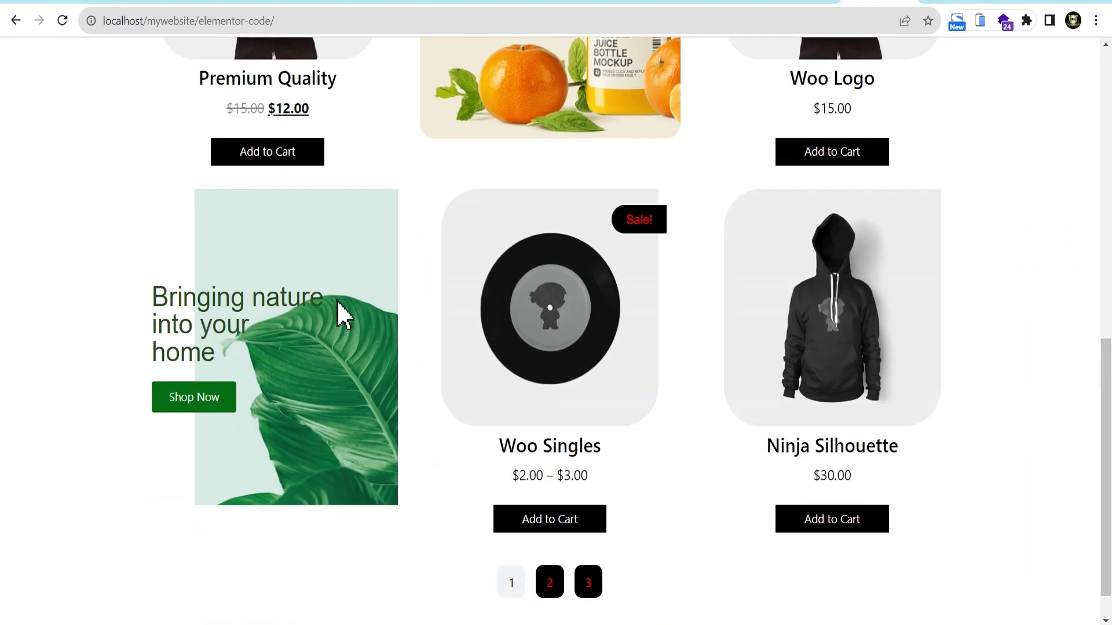
drag(1109, 362, 1108, 98)
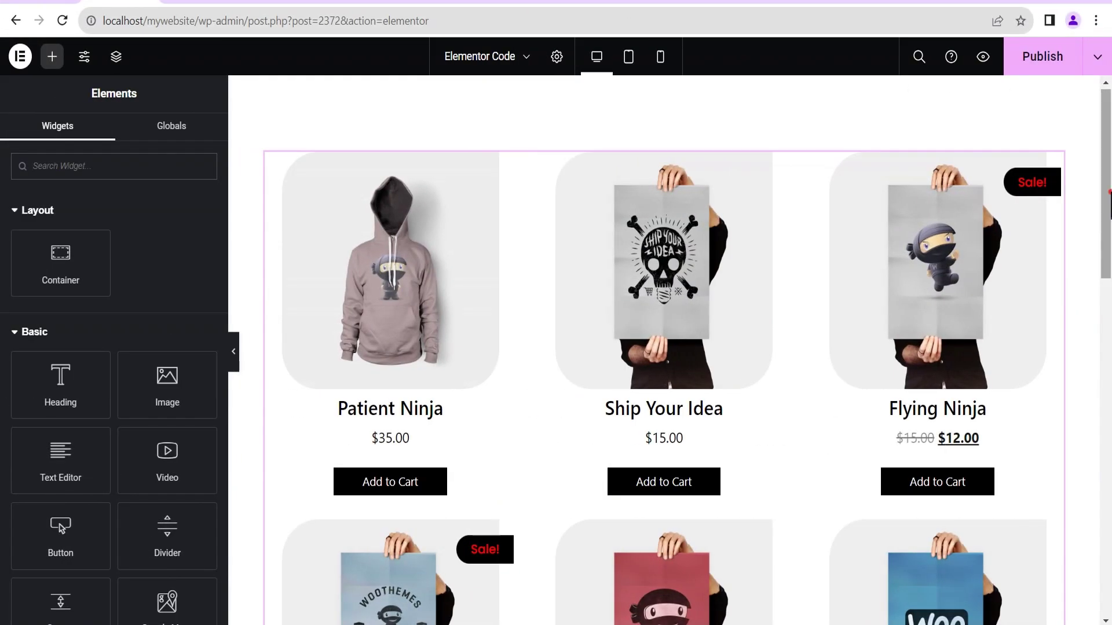
drag(1110, 202, 1109, 537)
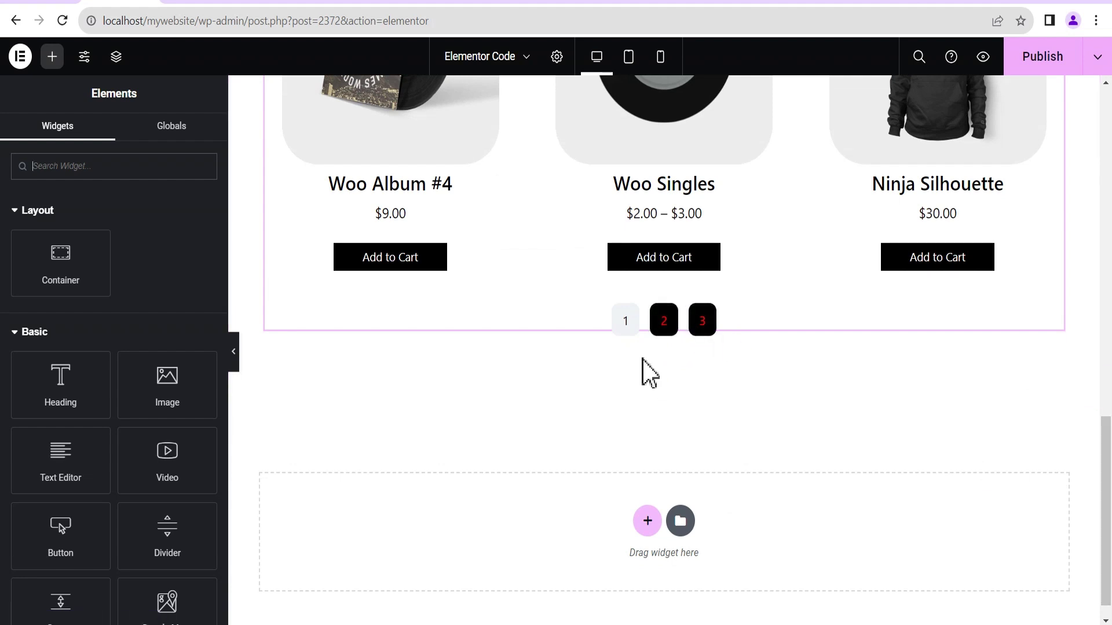
Open the Loop Grid's settings and switch 'Apply an alternate template' to On.
drag(1108, 479, 1109, 151)
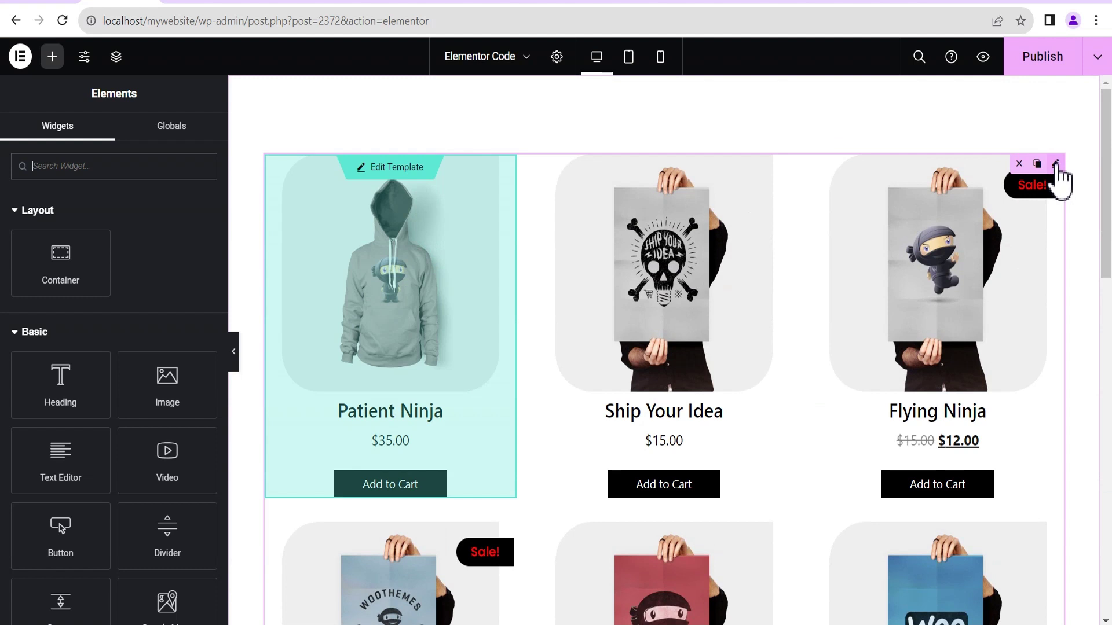
click(1056, 166)
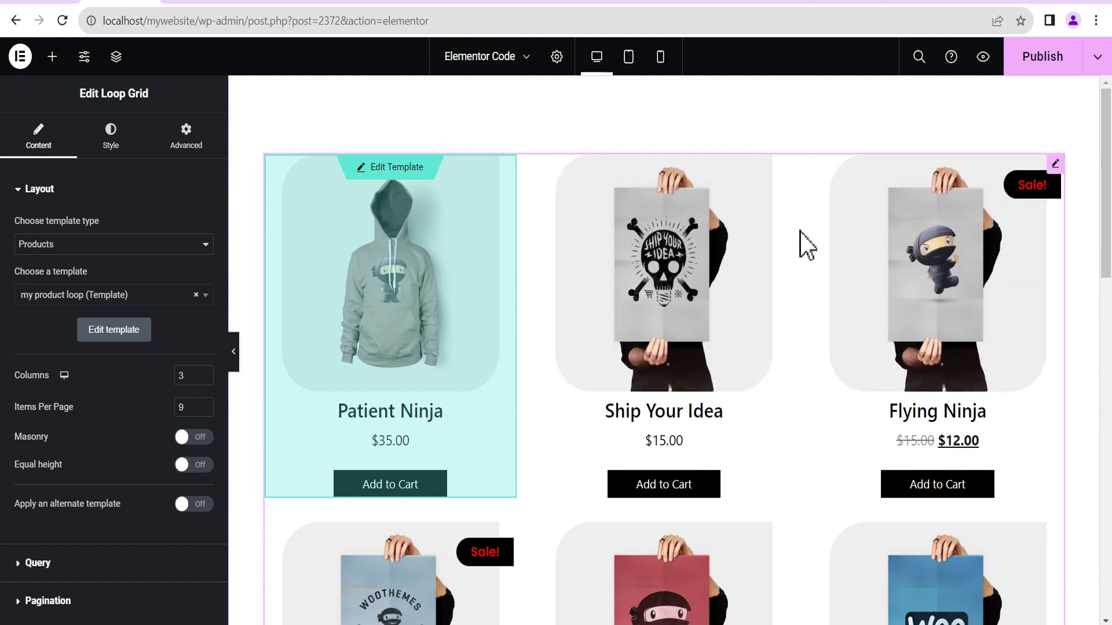
right_click(804, 229)
click(846, 246)
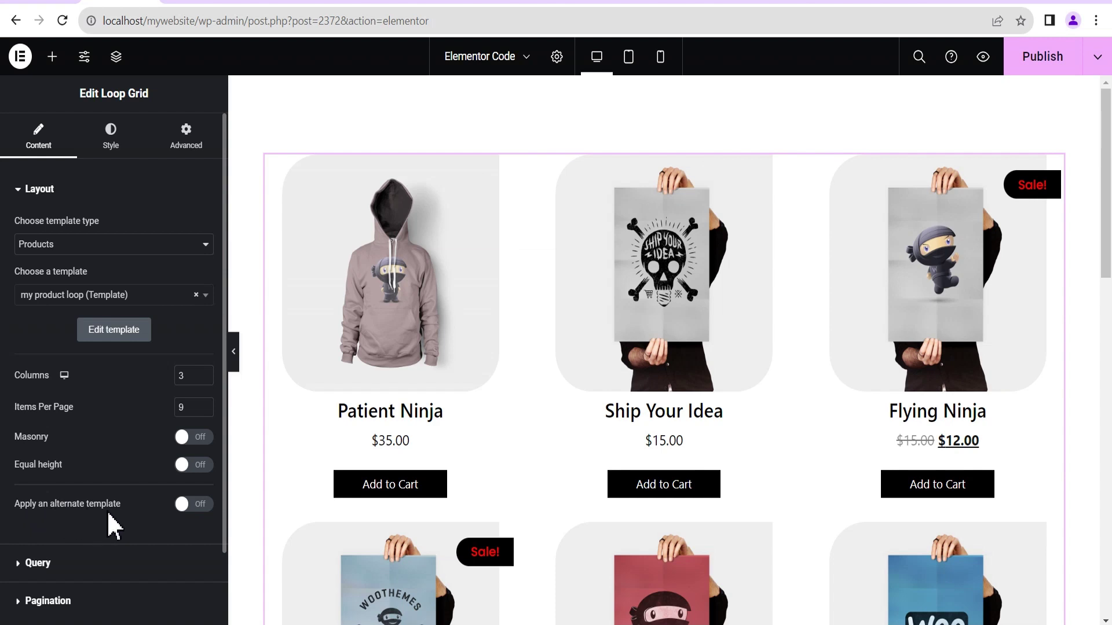
click(197, 504)
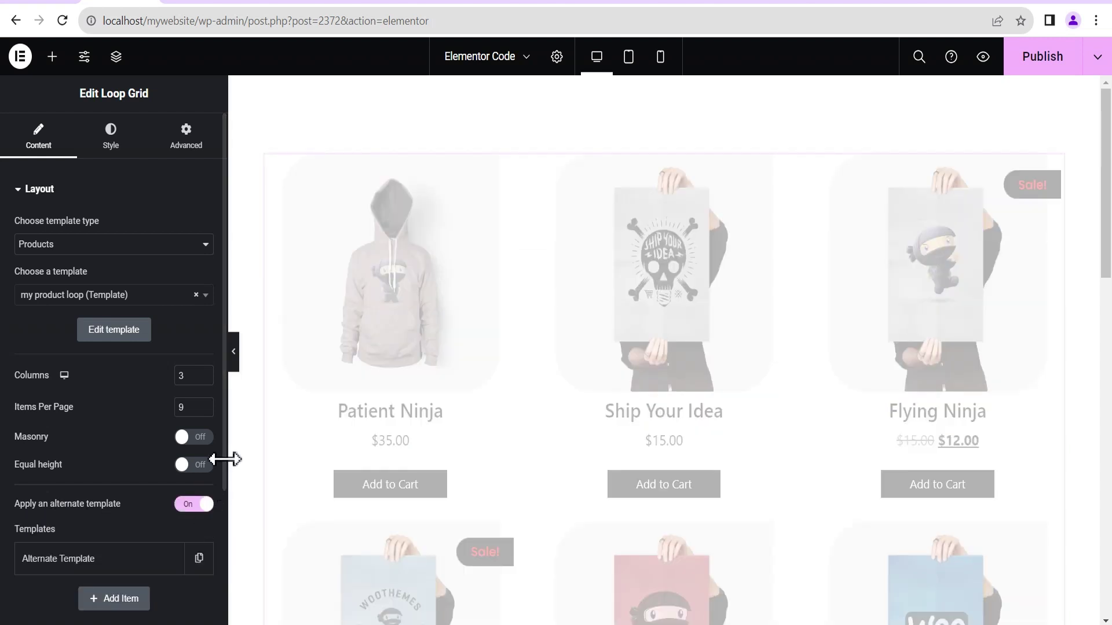
Expand the Alternate Template item, create a new loop item template, and save the page.
scroll(227, 472, down, 1)
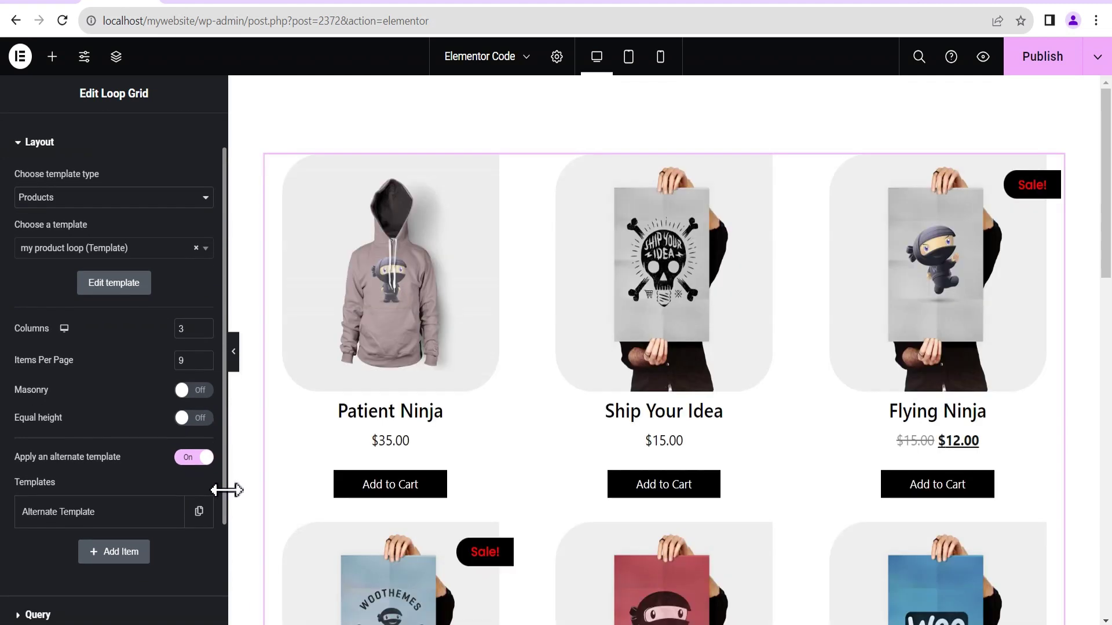
scroll(224, 495, down, 1)
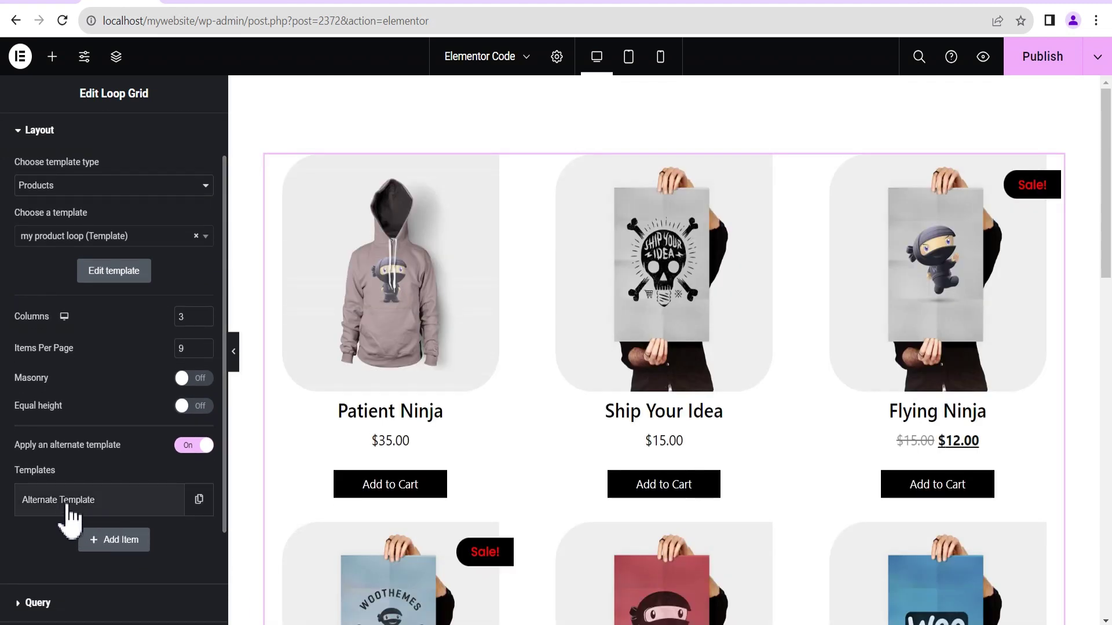
click(68, 501)
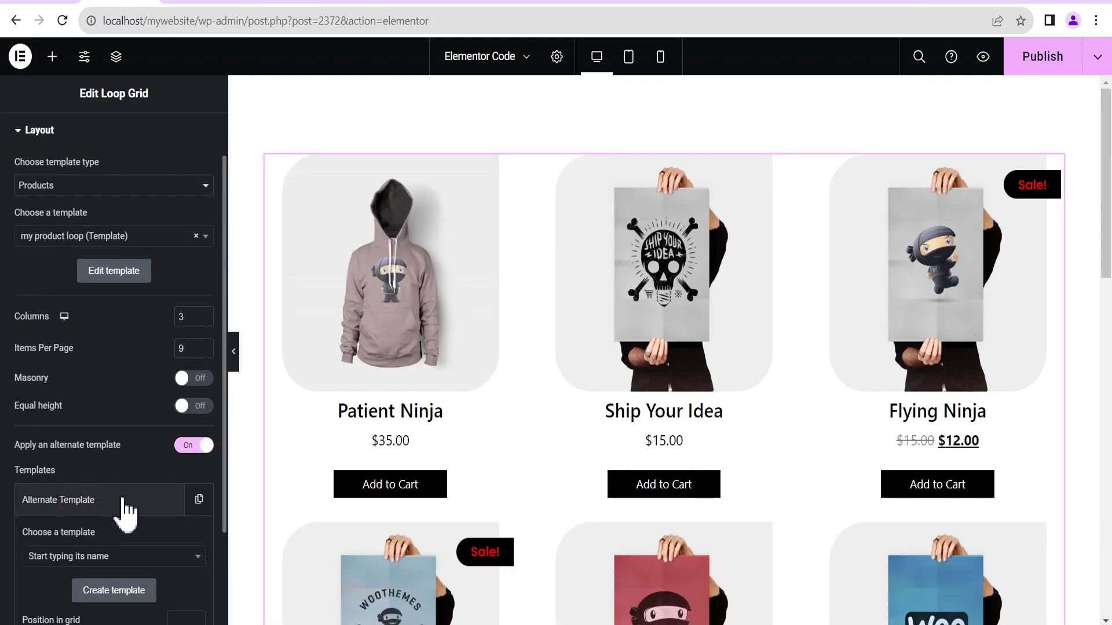
scroll(226, 481, down, 2)
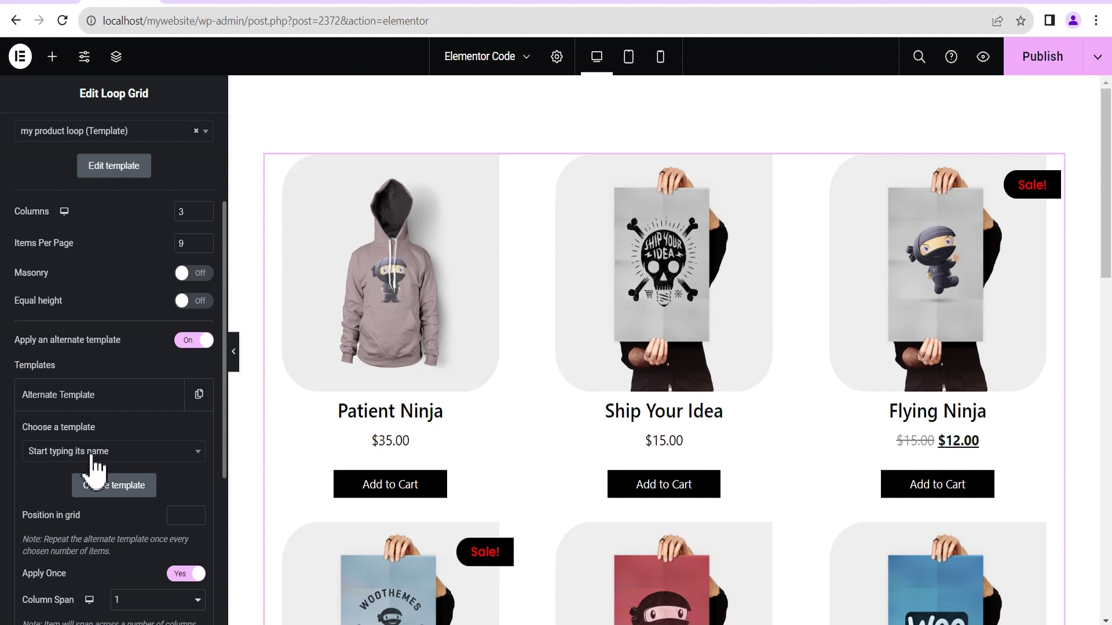
click(80, 454)
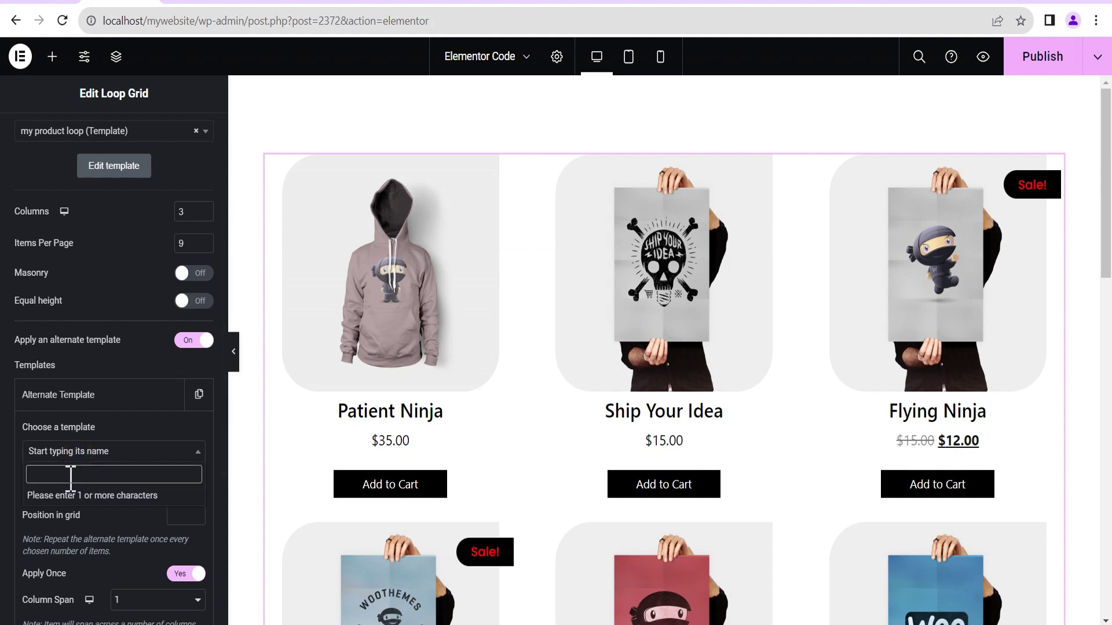
click(75, 454)
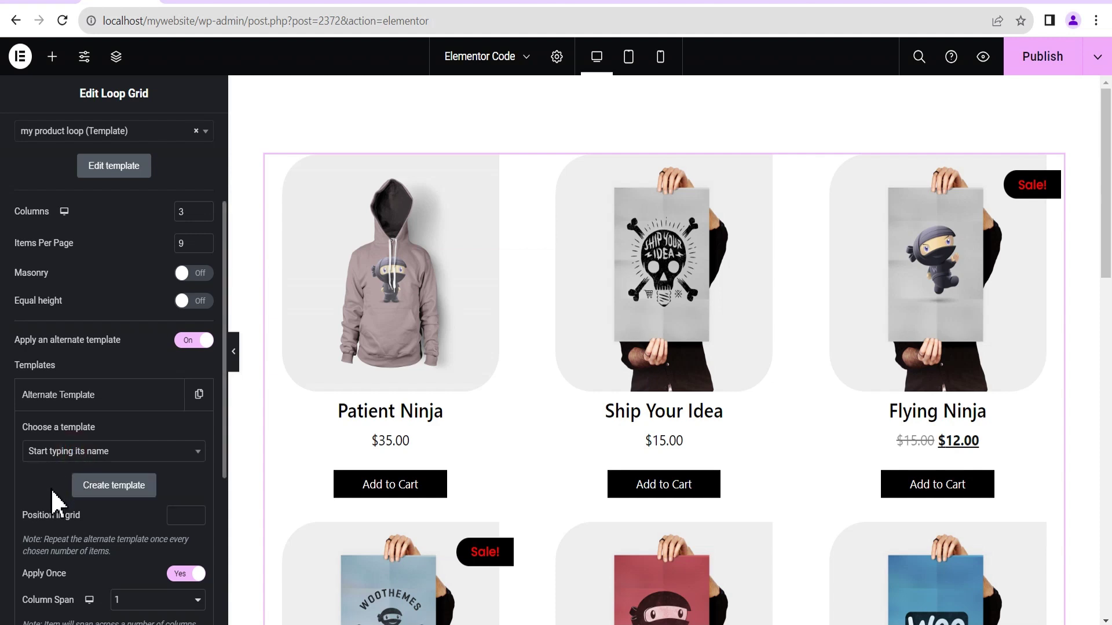
click(108, 493)
click(666, 371)
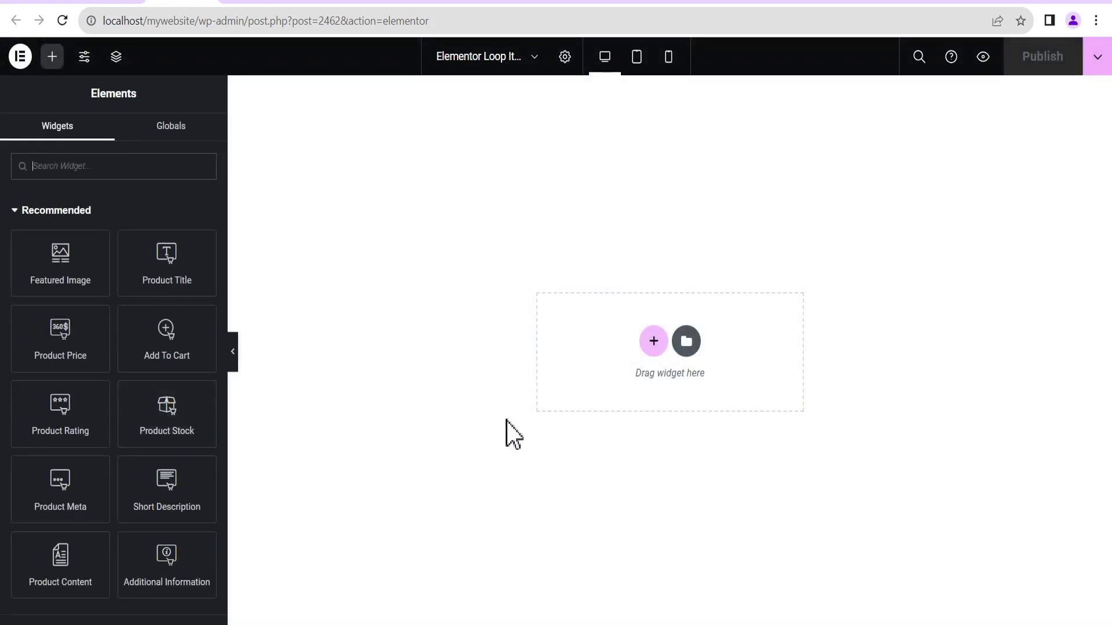
Add a single-column Flexbox container to the empty loop item template.
click(654, 346)
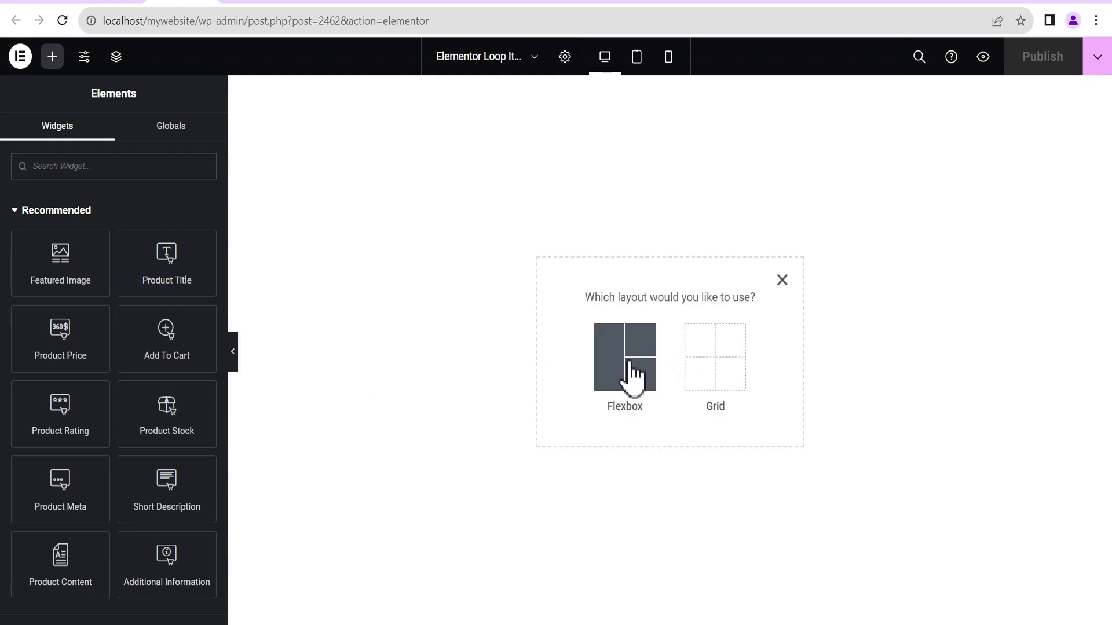
click(624, 376)
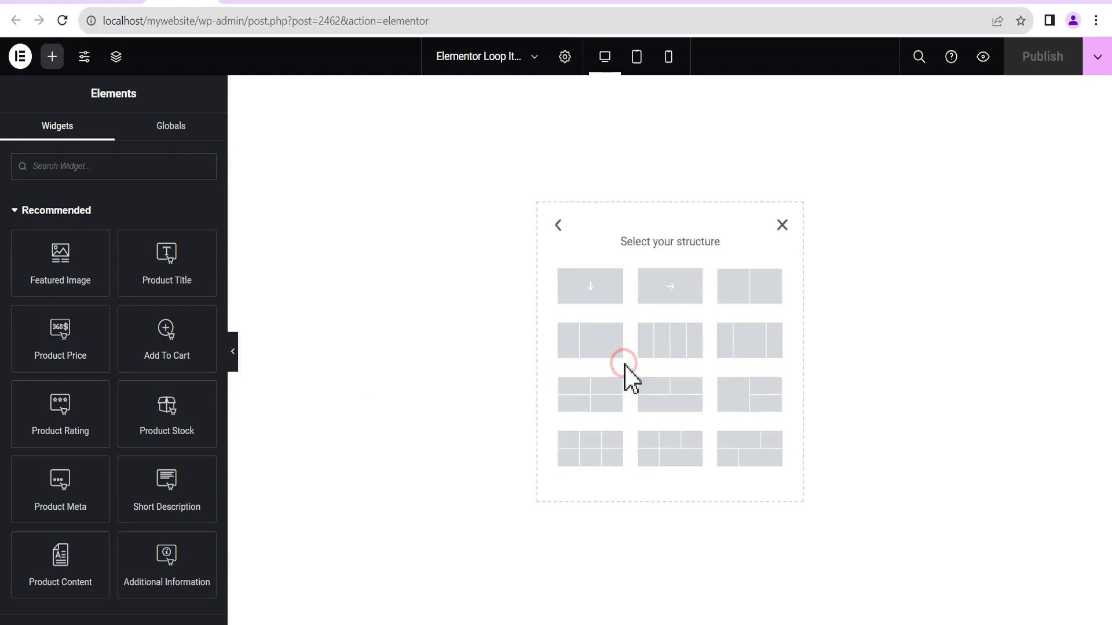
click(588, 288)
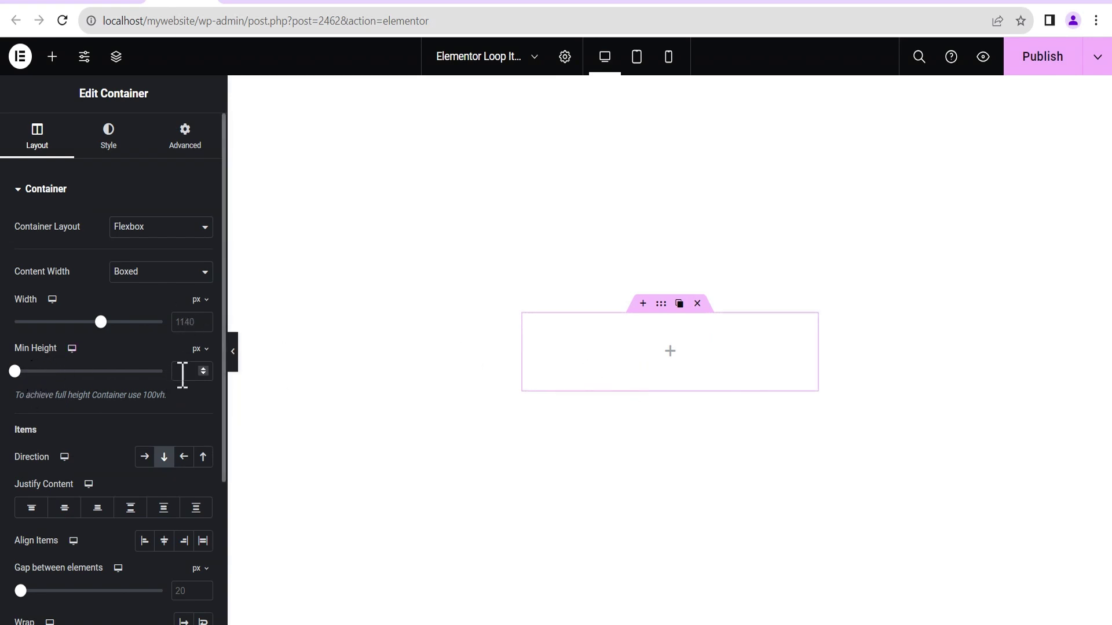
Set the container's minimum height to 400 and justify its content to center.
click(183, 376)
text(400)
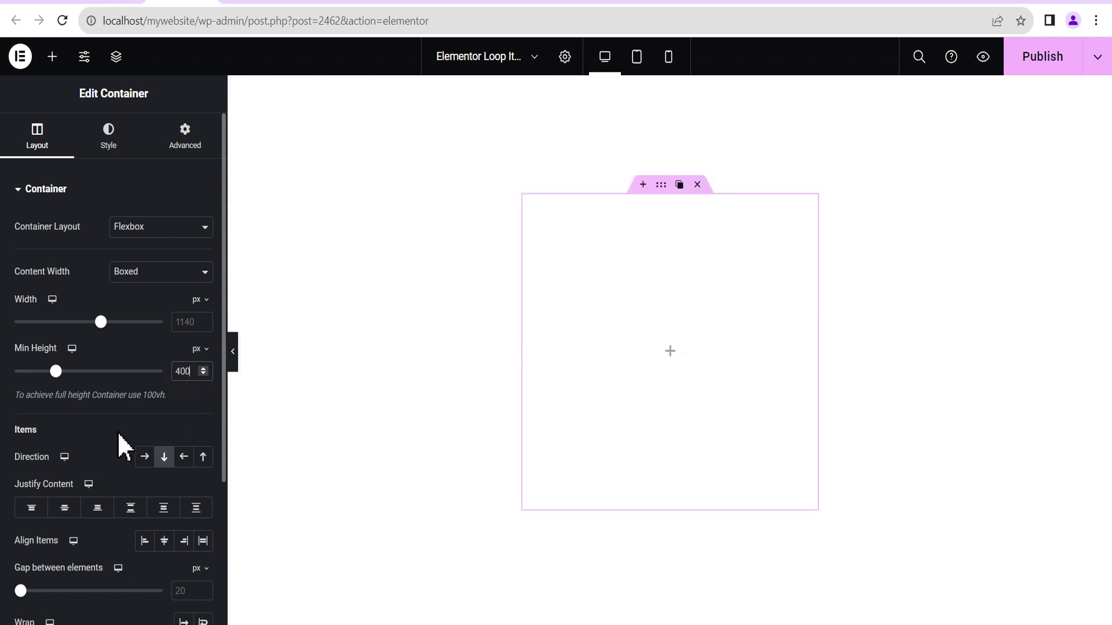
scroll(116, 449, down, 2)
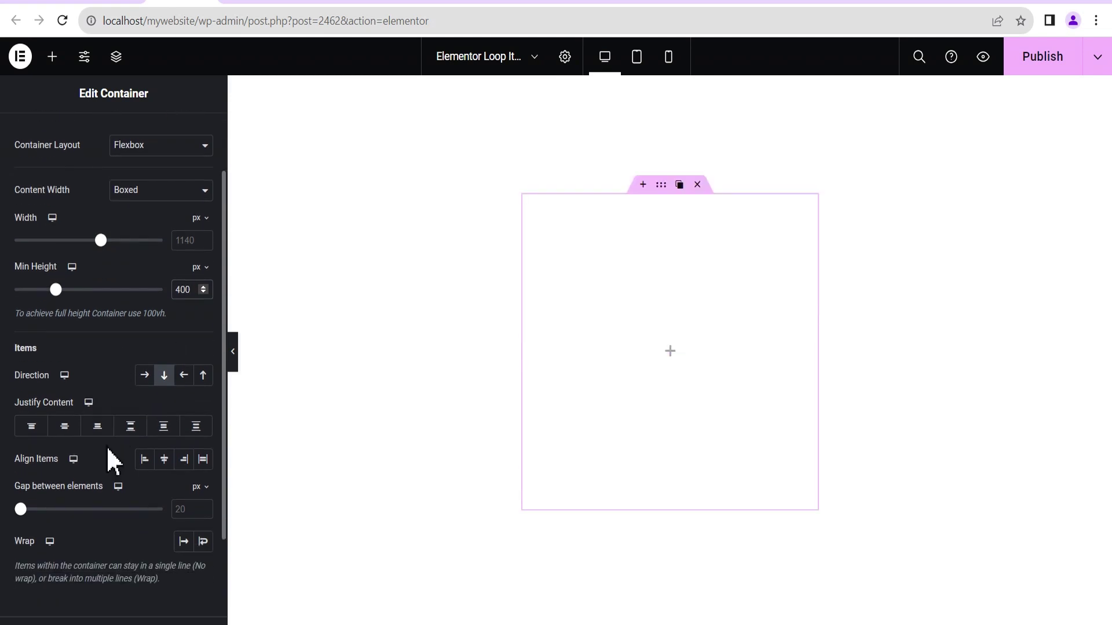
click(65, 422)
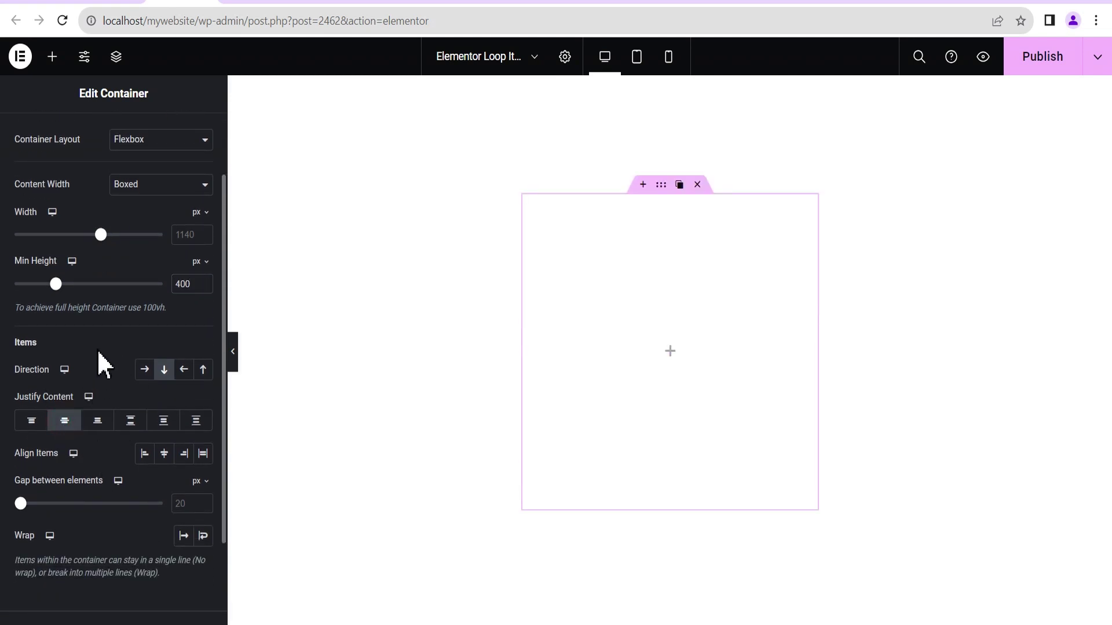
scroll(99, 365, up, 2)
click(110, 139)
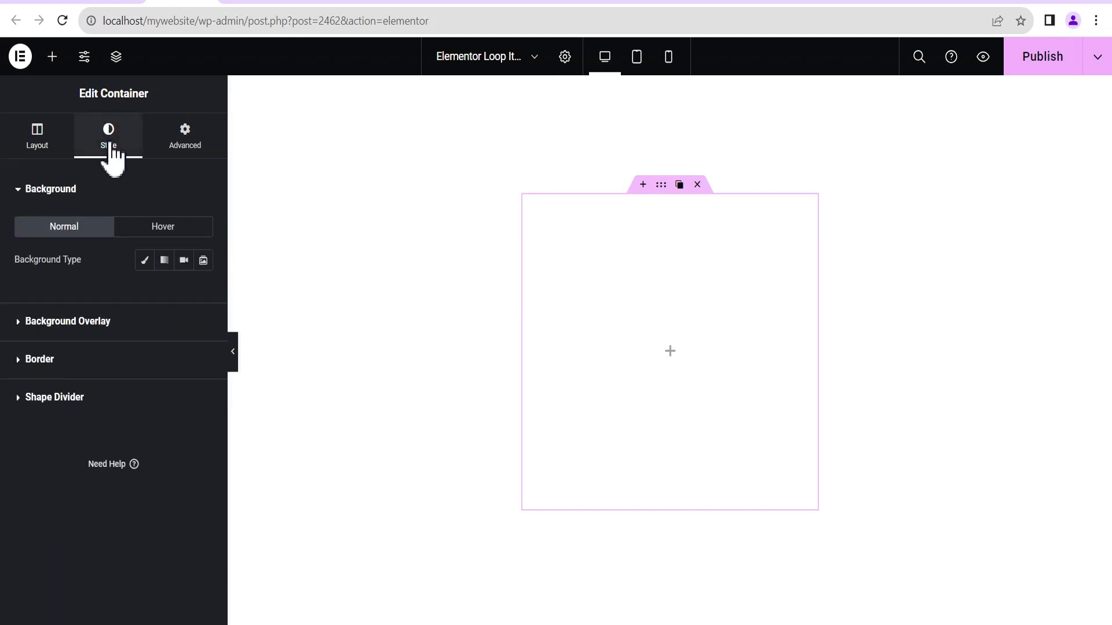
Give the container a classic background using the leaf banner image.
click(145, 262)
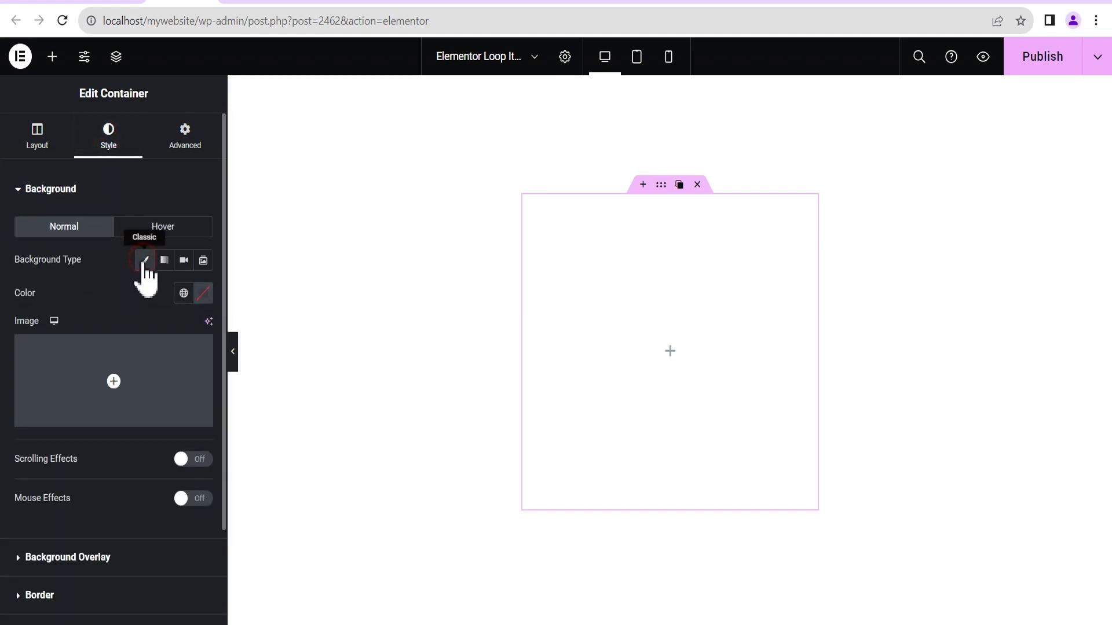
click(114, 382)
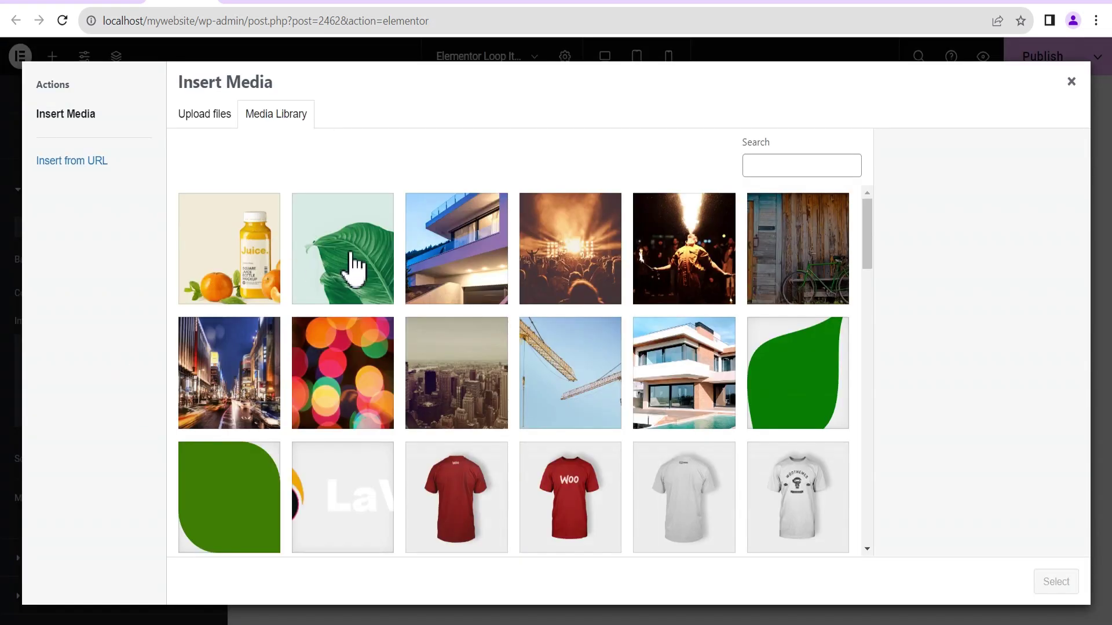
click(352, 267)
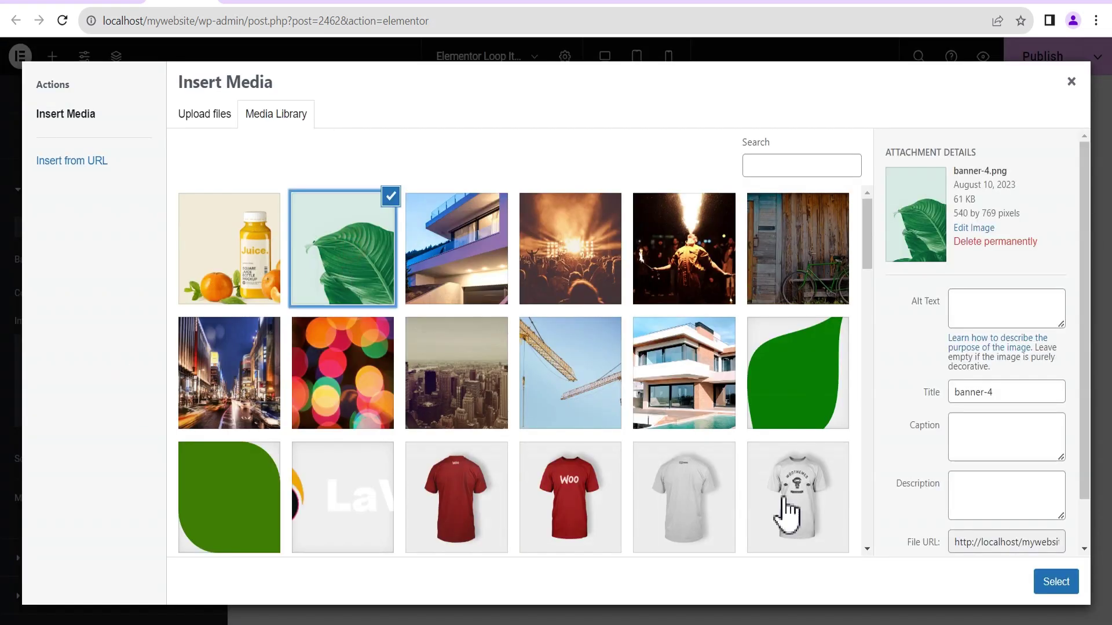
click(1056, 581)
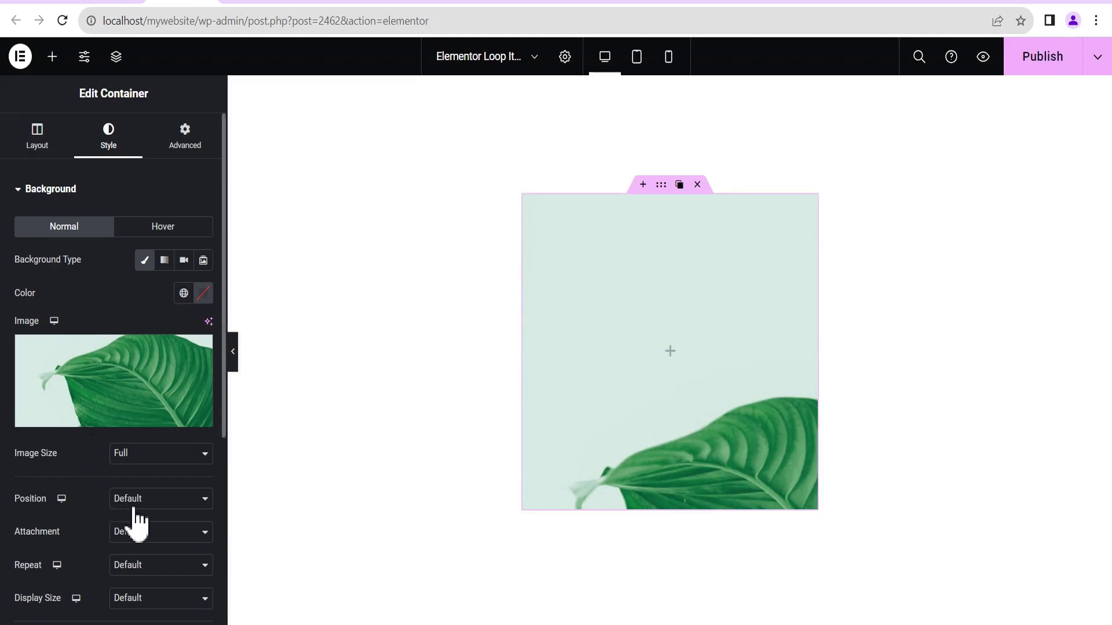
Set the leaf background to Center Right position, No-repeat and Contain size.
scroll(119, 527, down, 3)
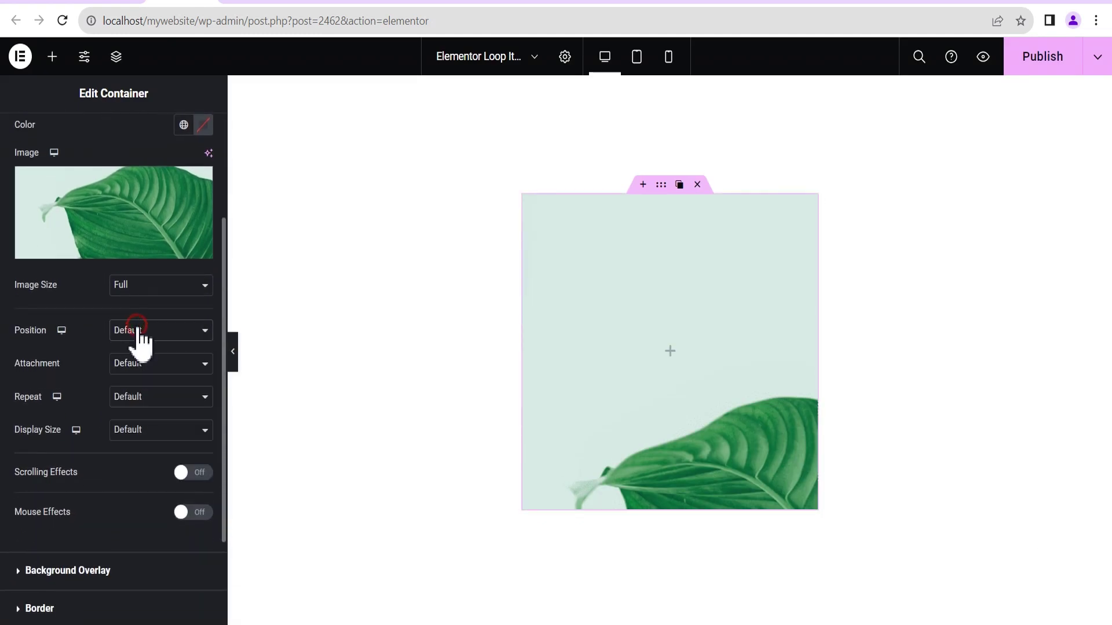
click(141, 334)
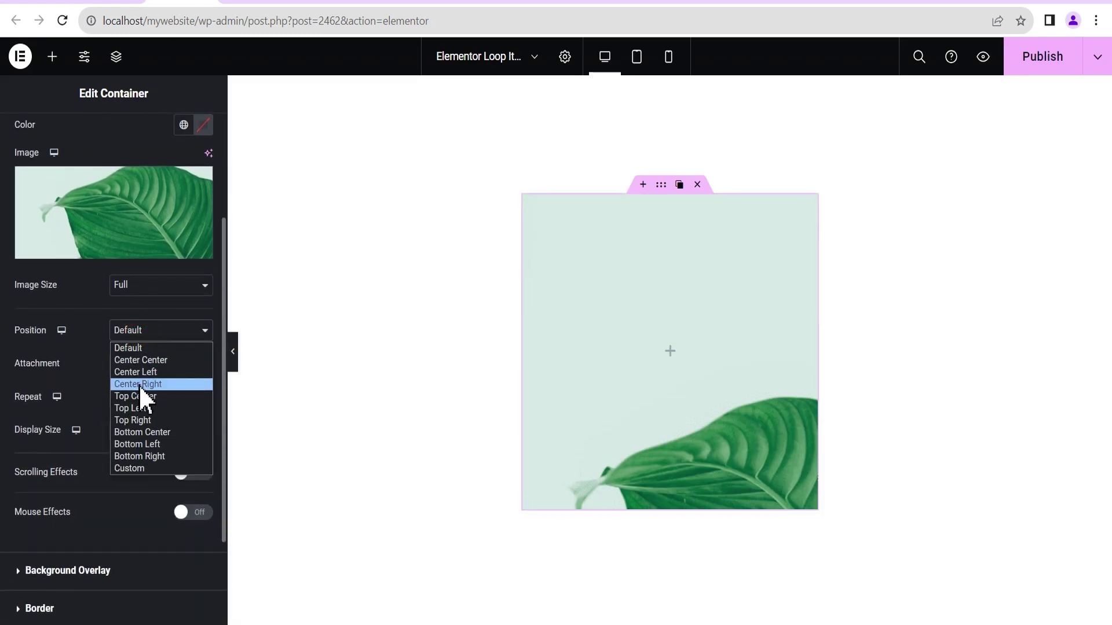
click(141, 385)
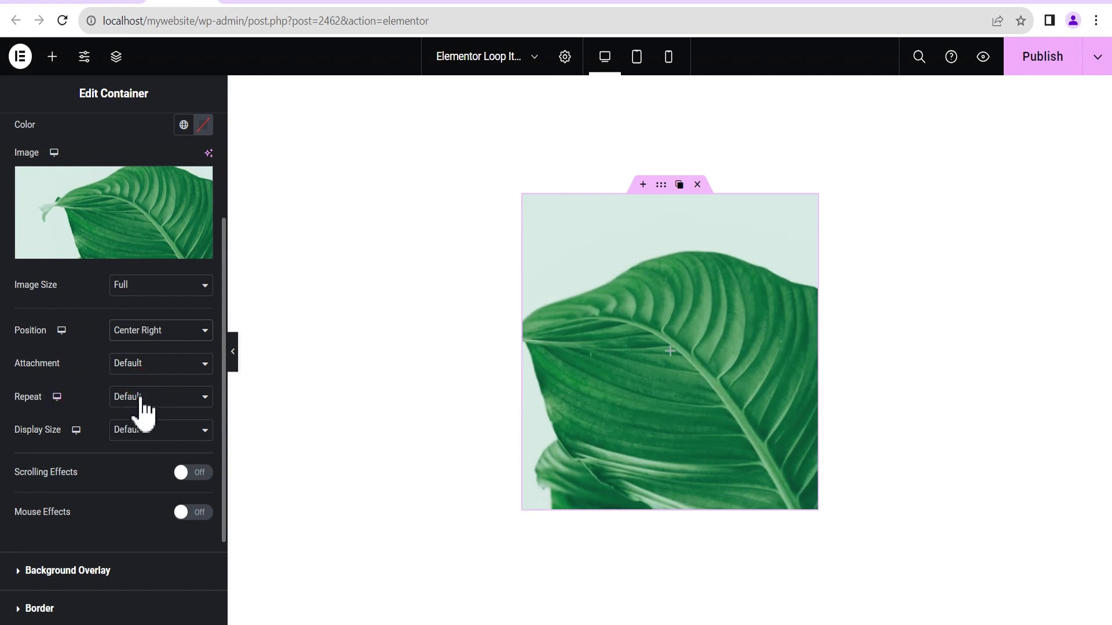
click(142, 405)
click(147, 429)
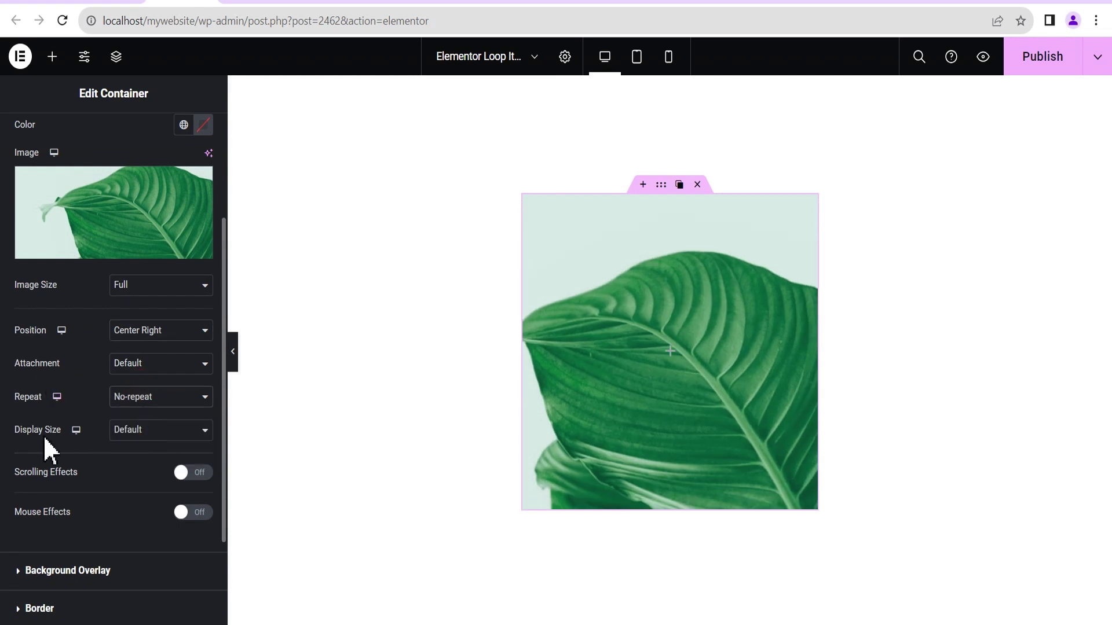
click(149, 432)
click(139, 484)
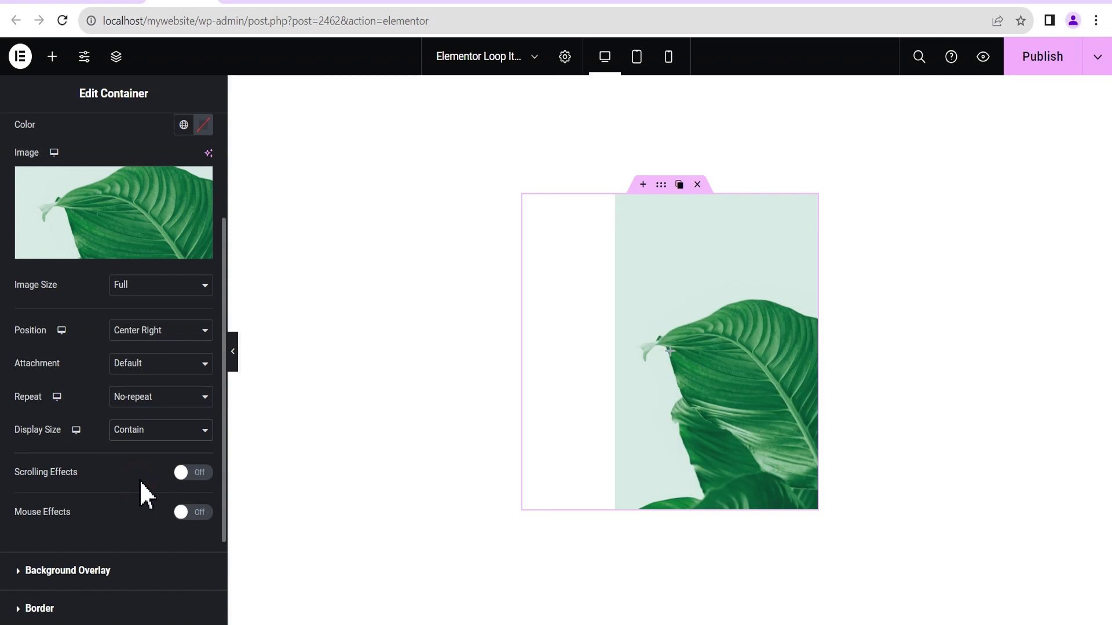
scroll(64, 220, up, 3)
Give the container 20 px padding on every side.
click(185, 142)
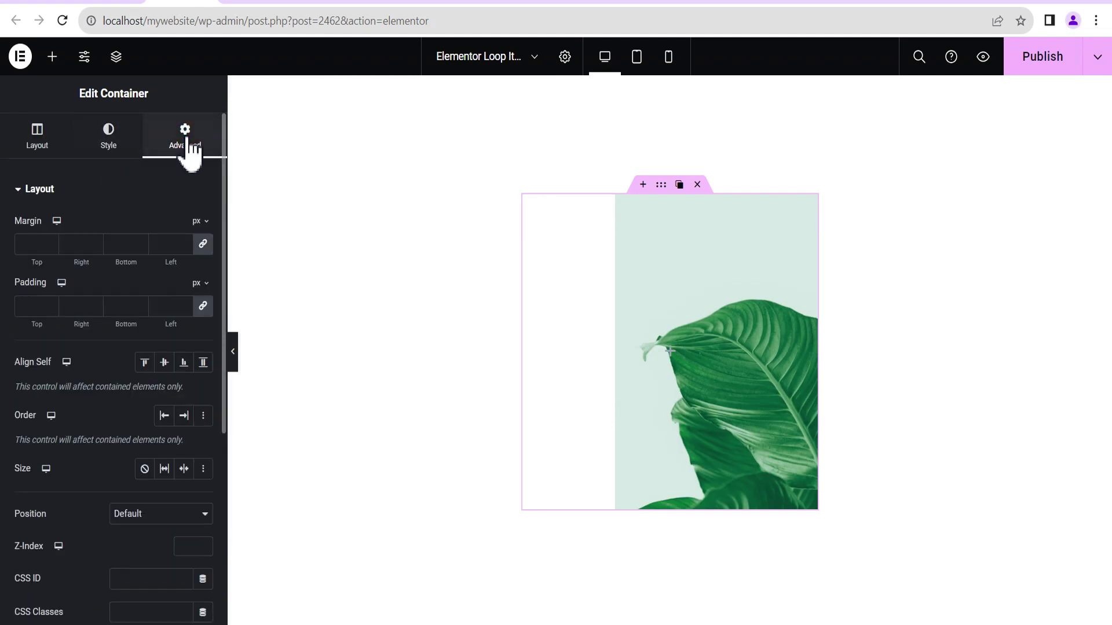
click(33, 306)
text(20)
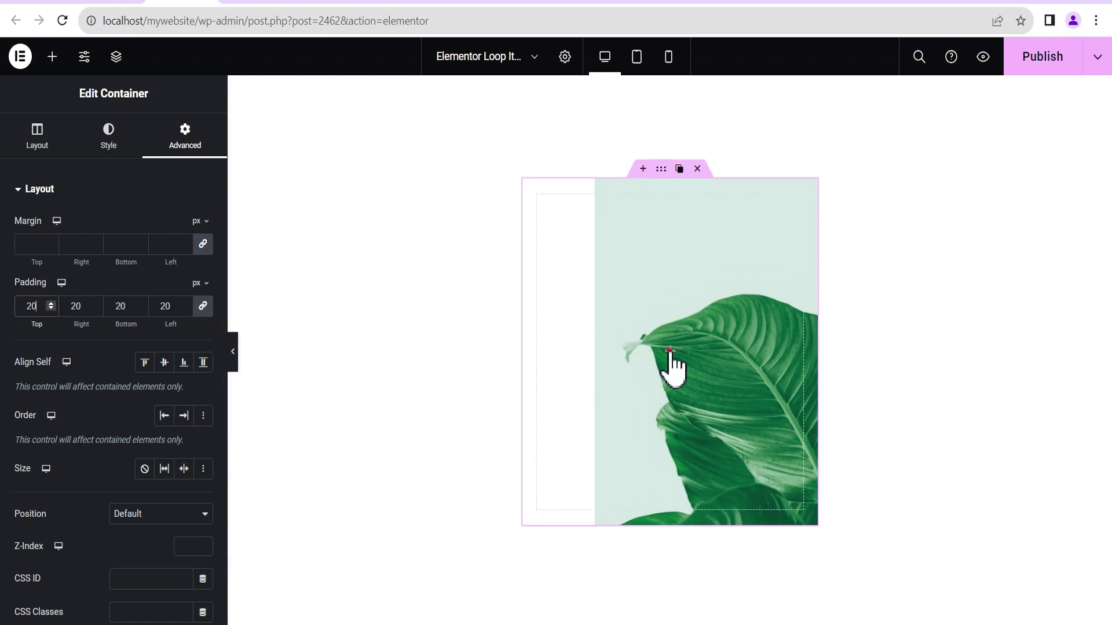
Drag a Heading widget into the container and start replacing its placeholder text.
click(670, 352)
scroll(107, 302, down, 8)
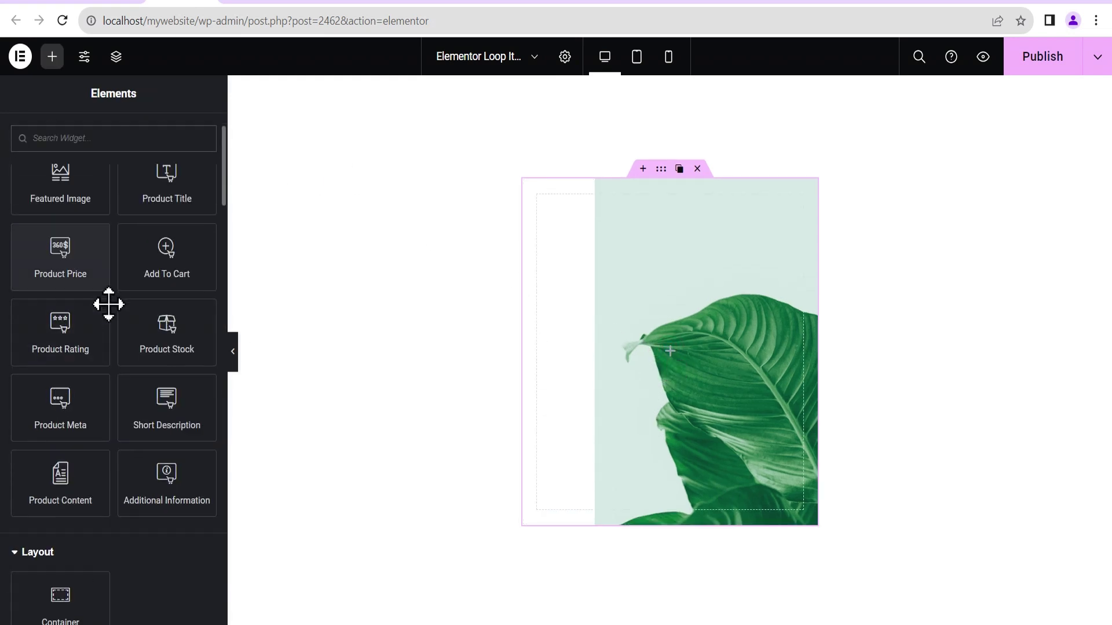
drag(61, 372, 648, 353)
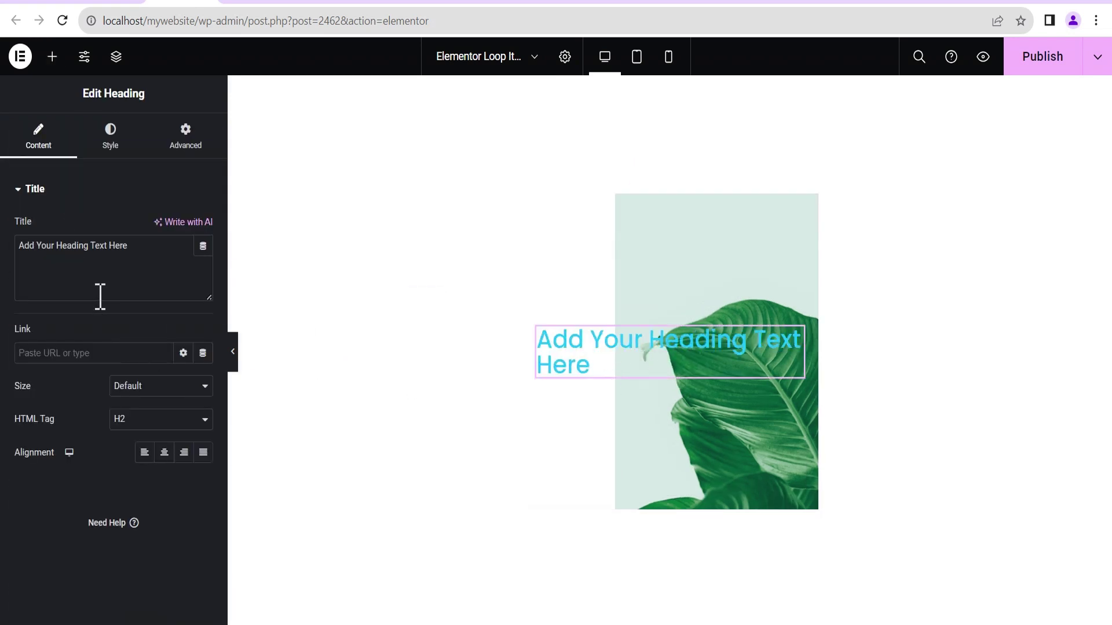
drag(140, 251, 5, 255)
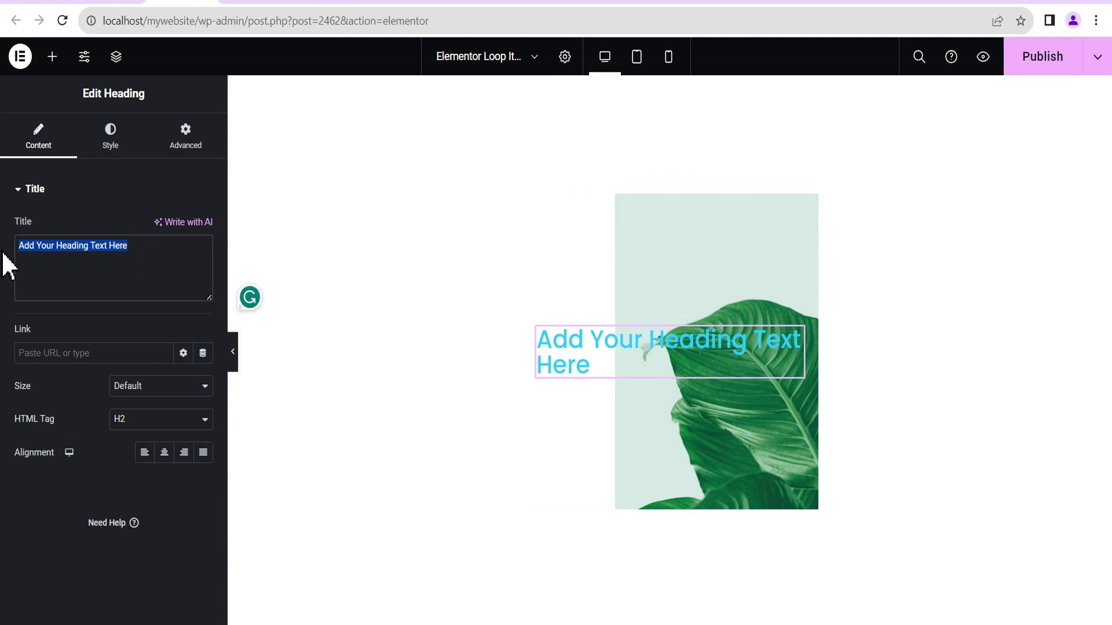
text(<br>)
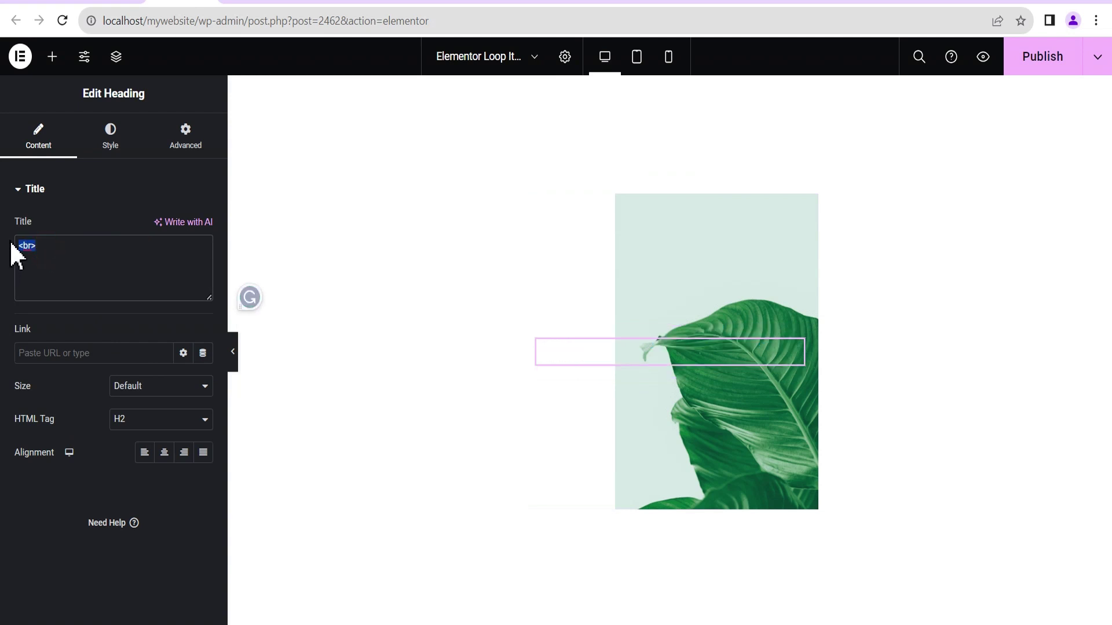
text(Bringing nature)
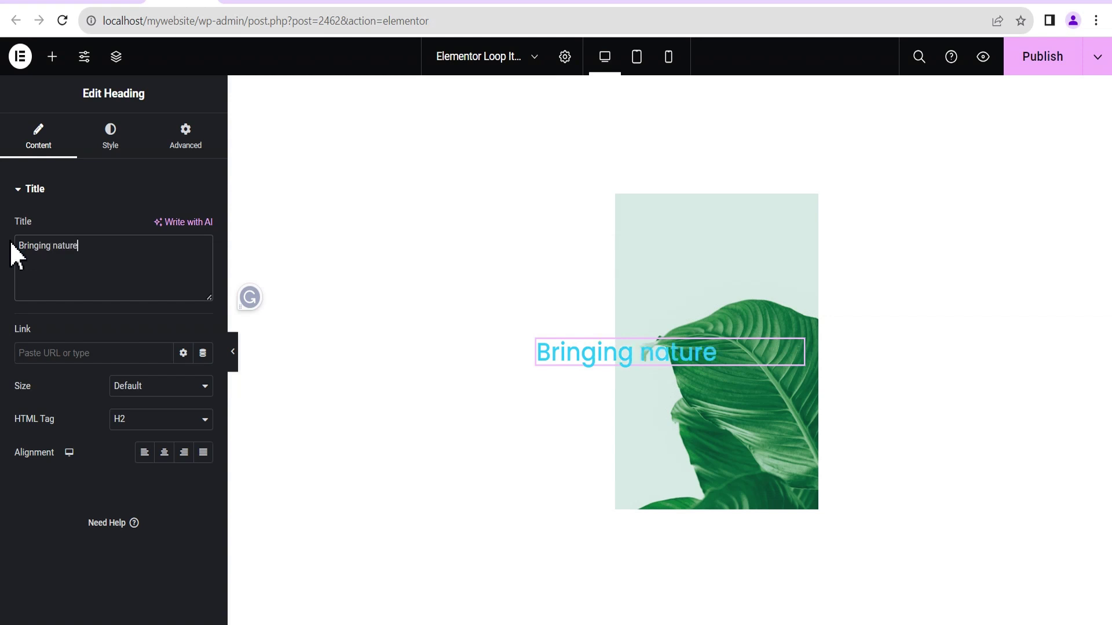
Finish the heading text 'Bringing nature into your home' with <br> line breaks.
text(our)
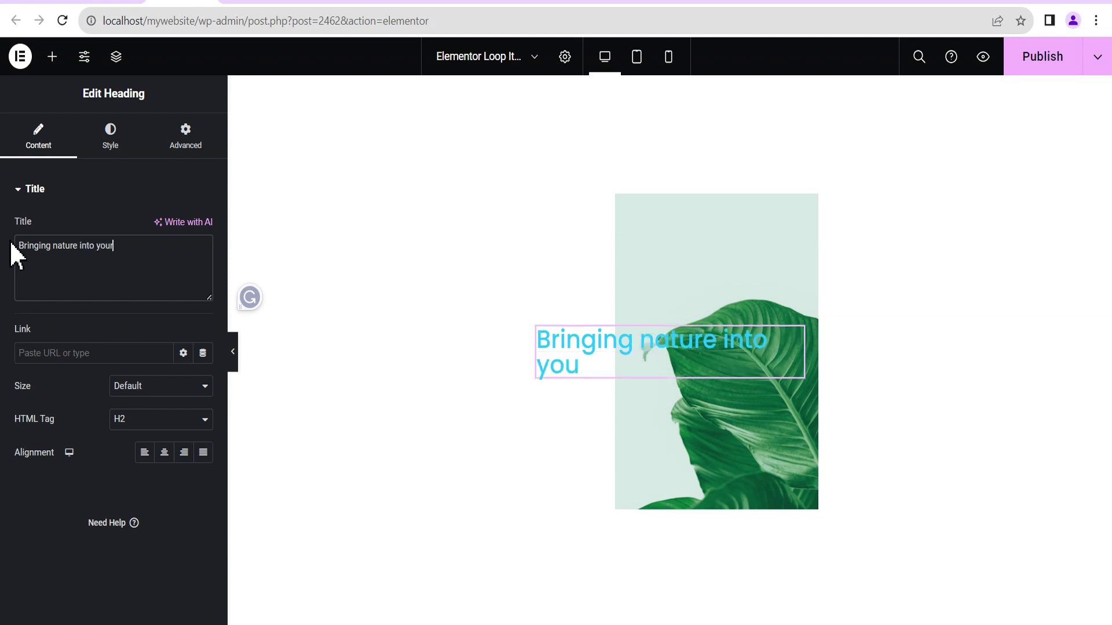
text( home)
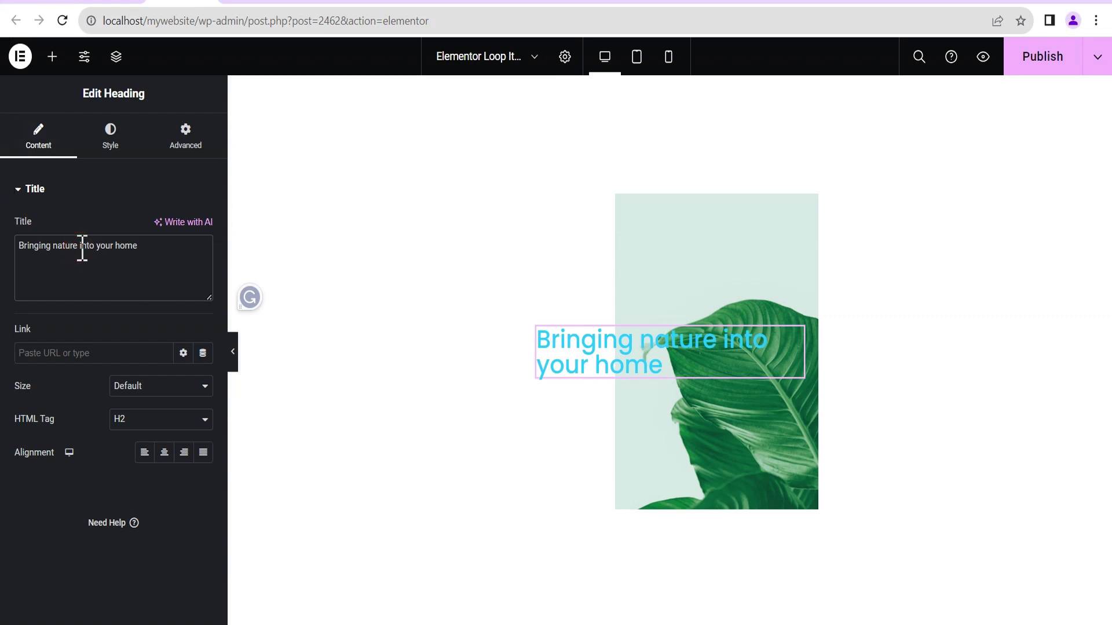
text(<br>)
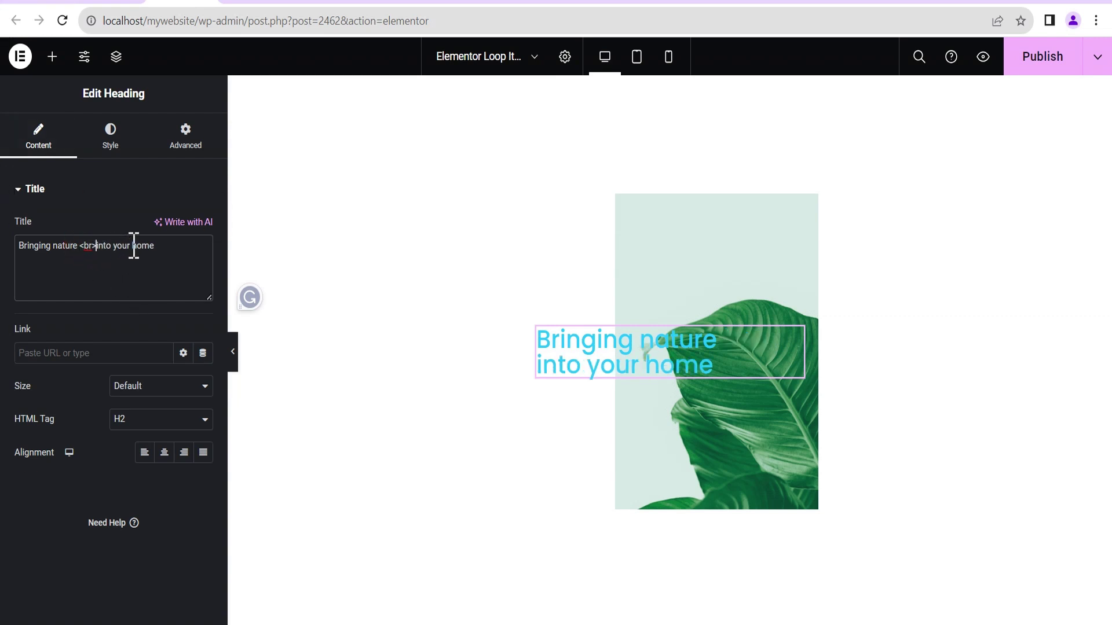
text(<br>)
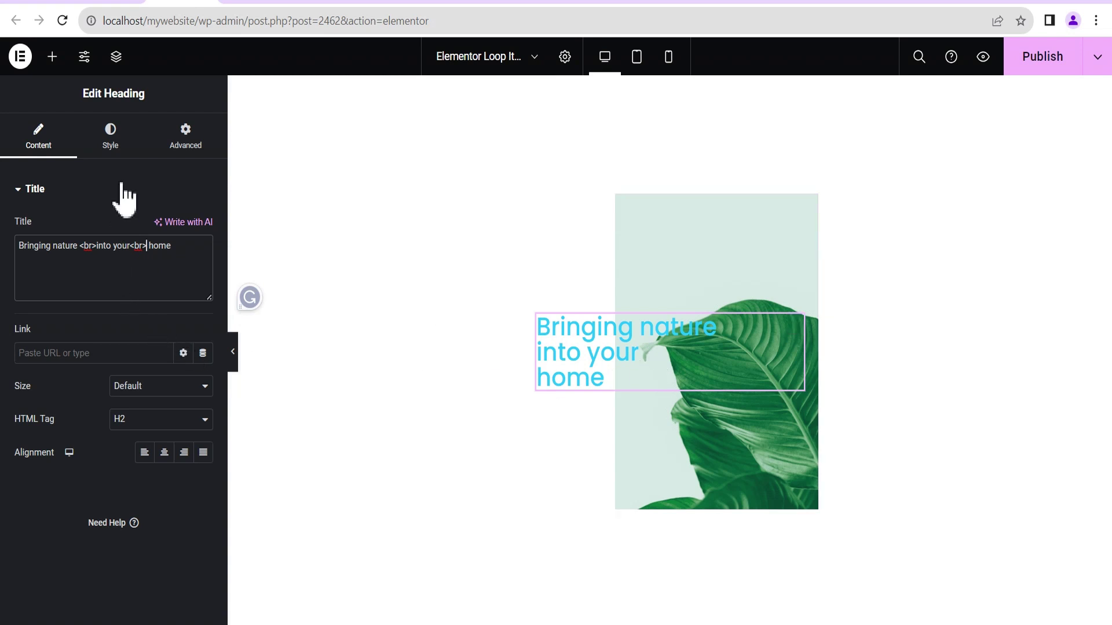
click(116, 148)
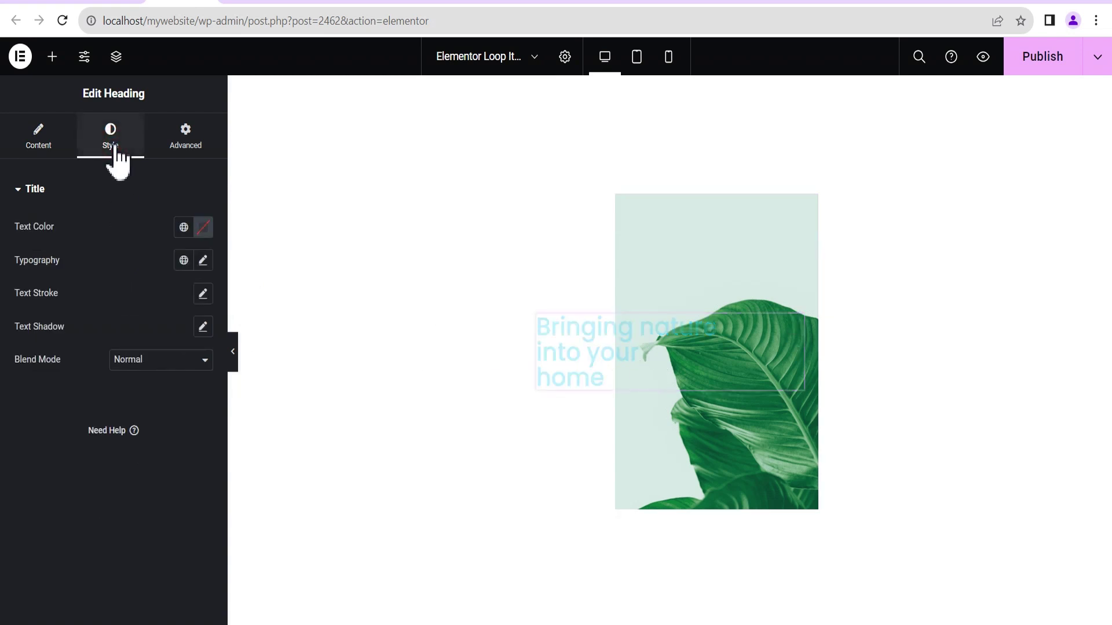
Set the heading's font size to 35 and its text colour to #284B21.
click(202, 260)
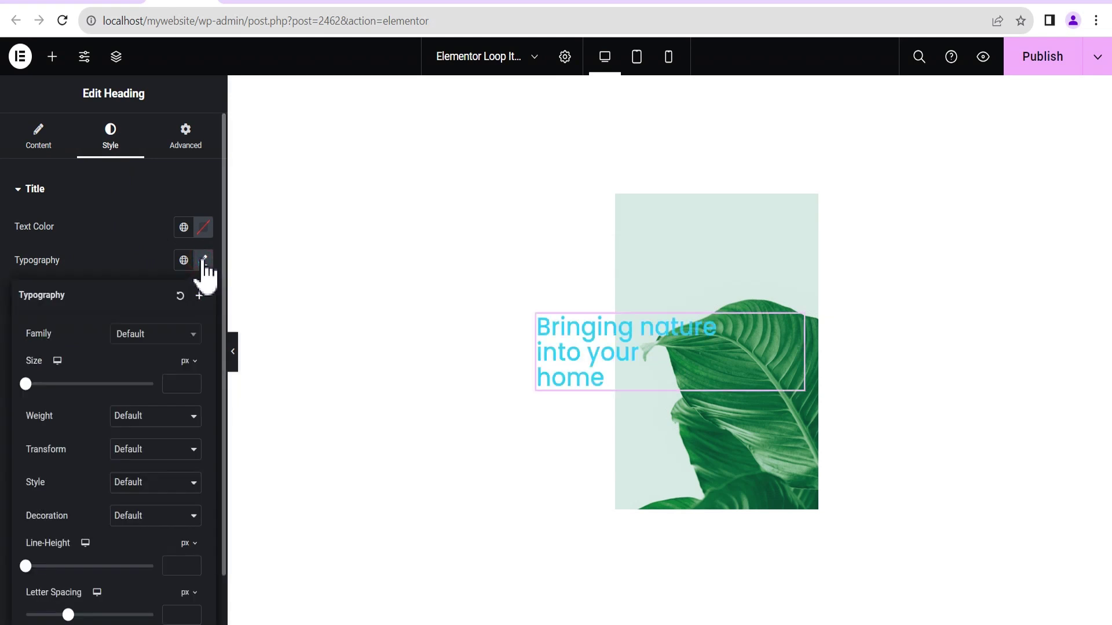
click(181, 383)
text(35)
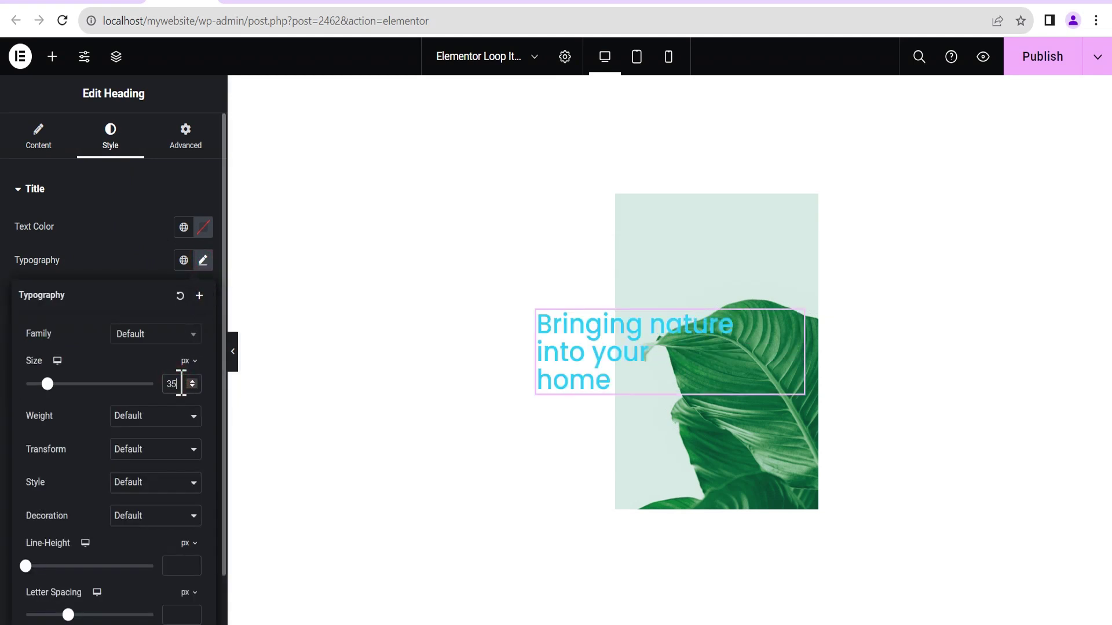
click(203, 228)
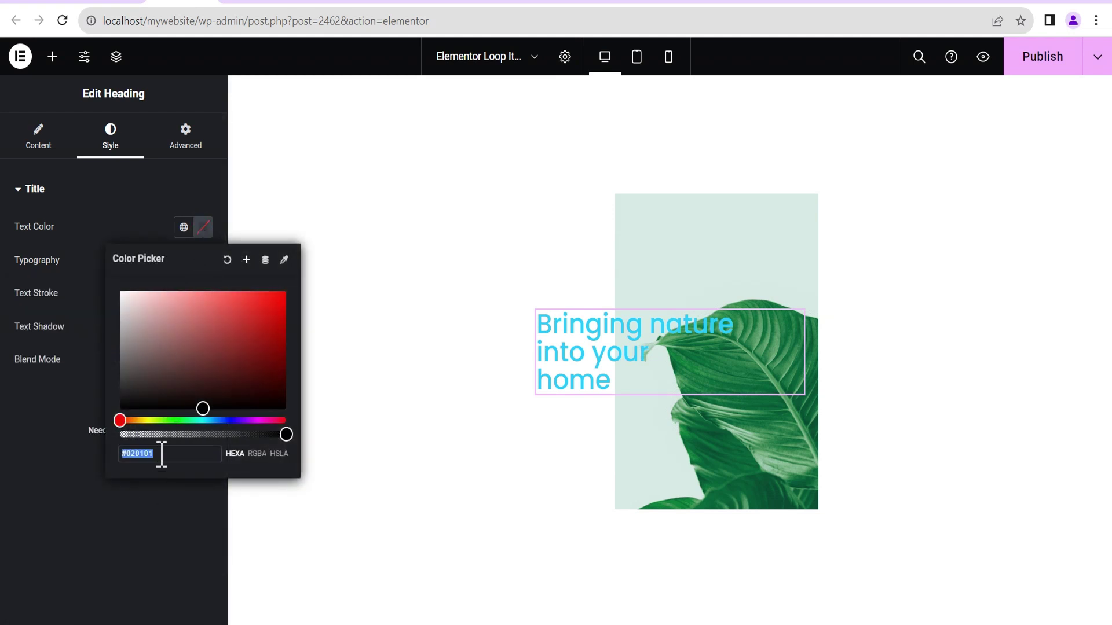
text(284)
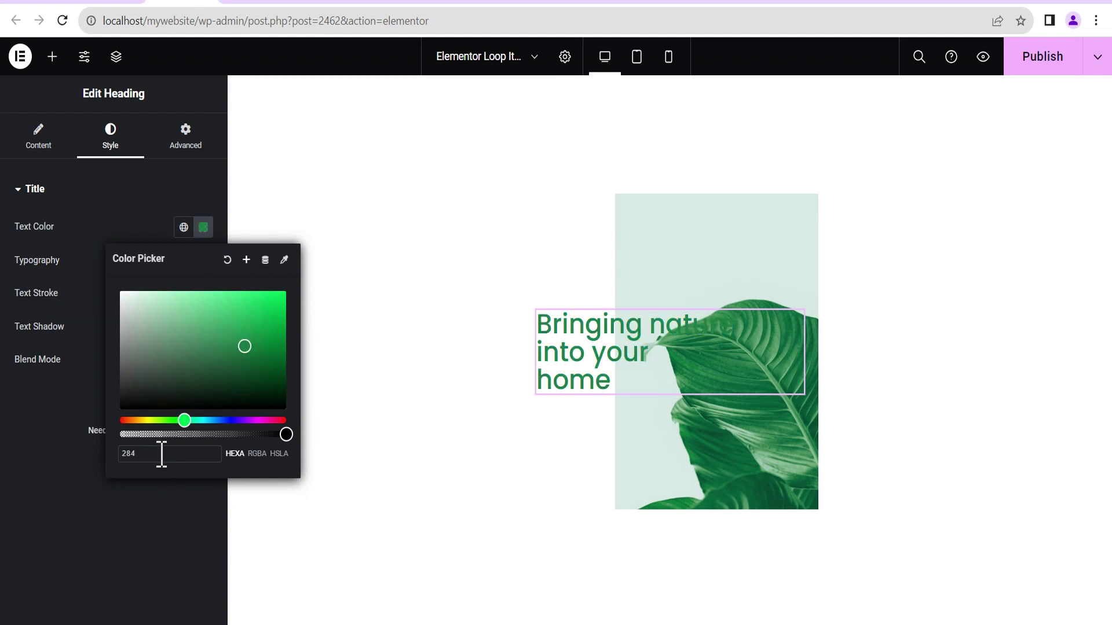
text(B21)
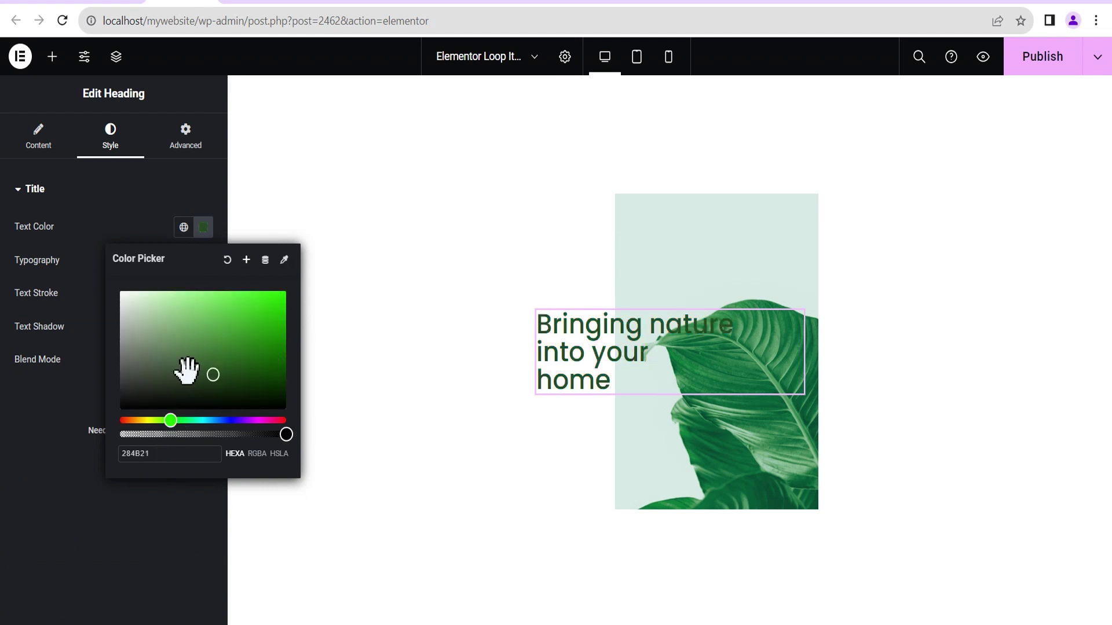
click(75, 317)
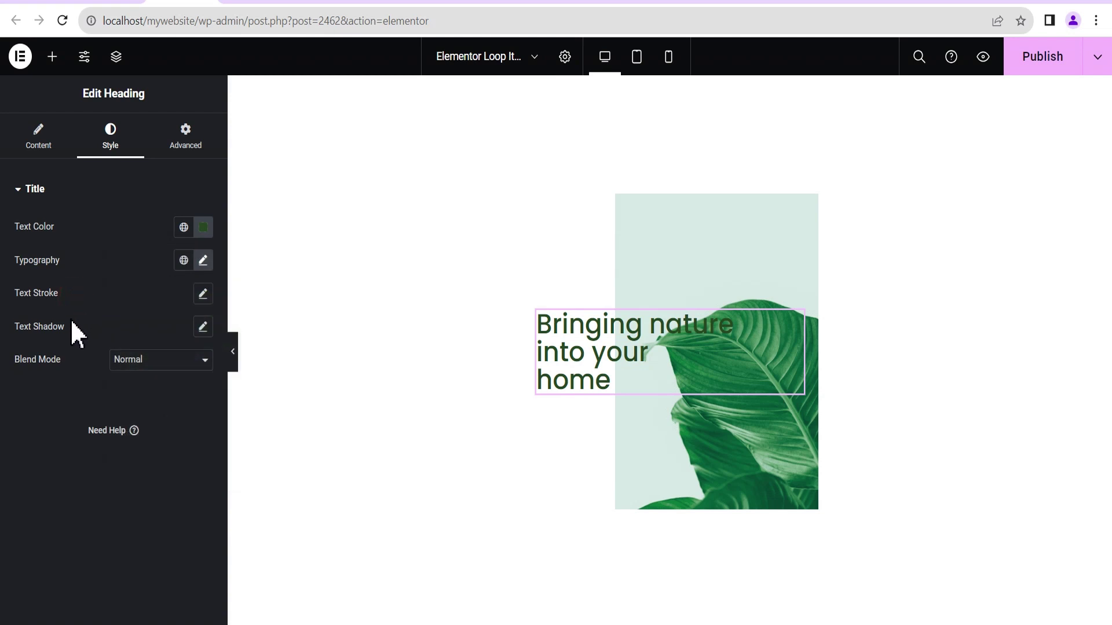
Place a Button widget below the heading and change its label to 'Shop Now'.
click(51, 61)
scroll(93, 278, down, 10)
scroll(83, 406, up, 3)
scroll(83, 406, up, 1)
drag(54, 504, 609, 383)
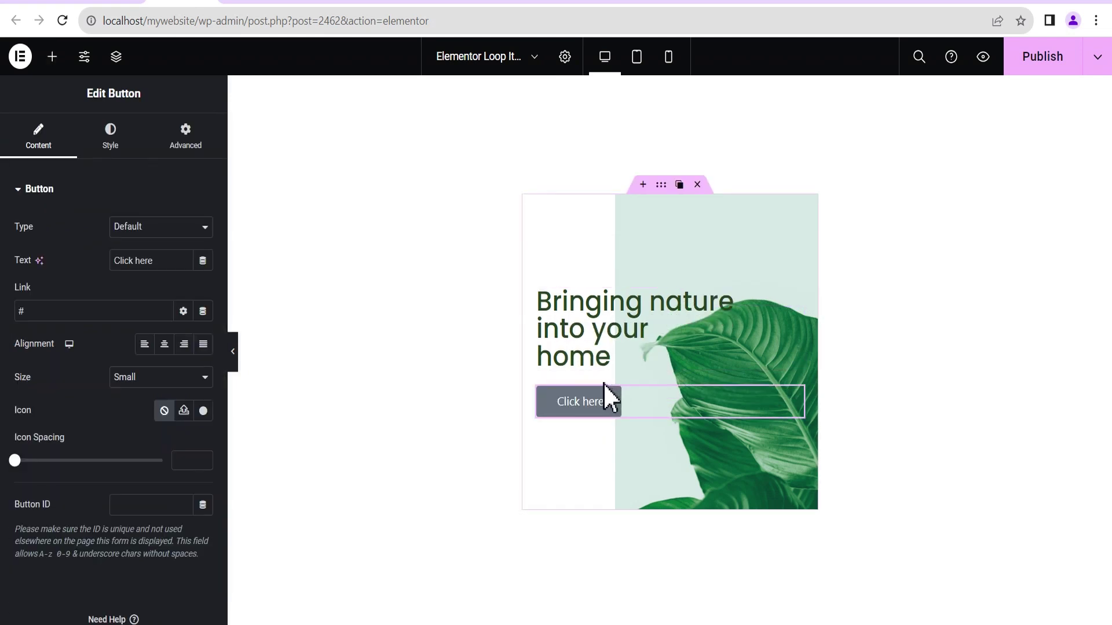
click(172, 260)
drag(172, 261, 90, 266)
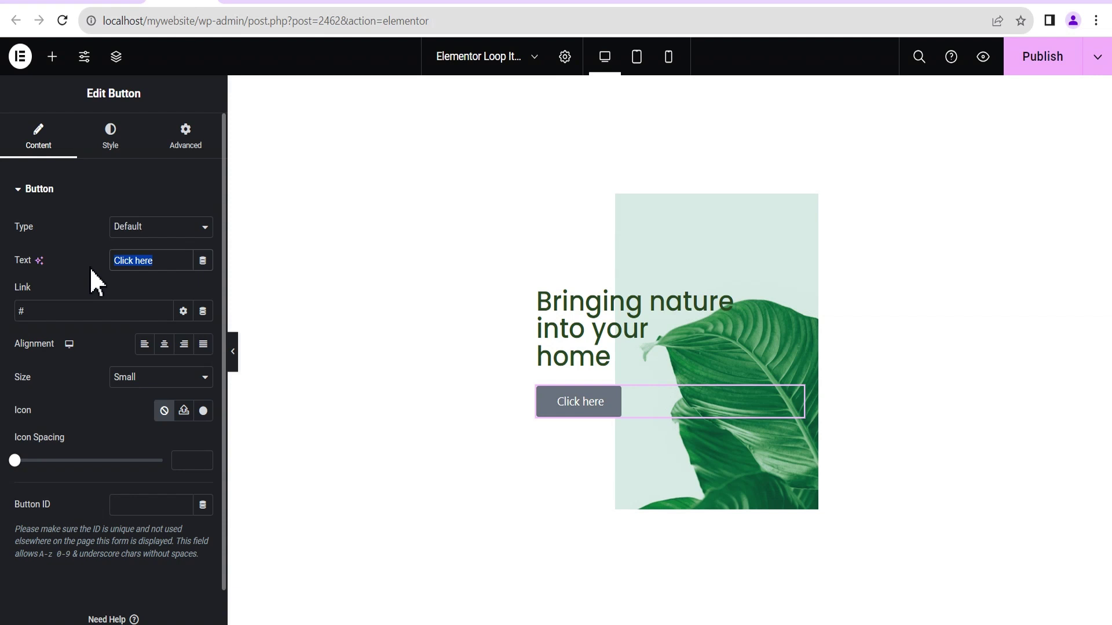
text(Shop Now)
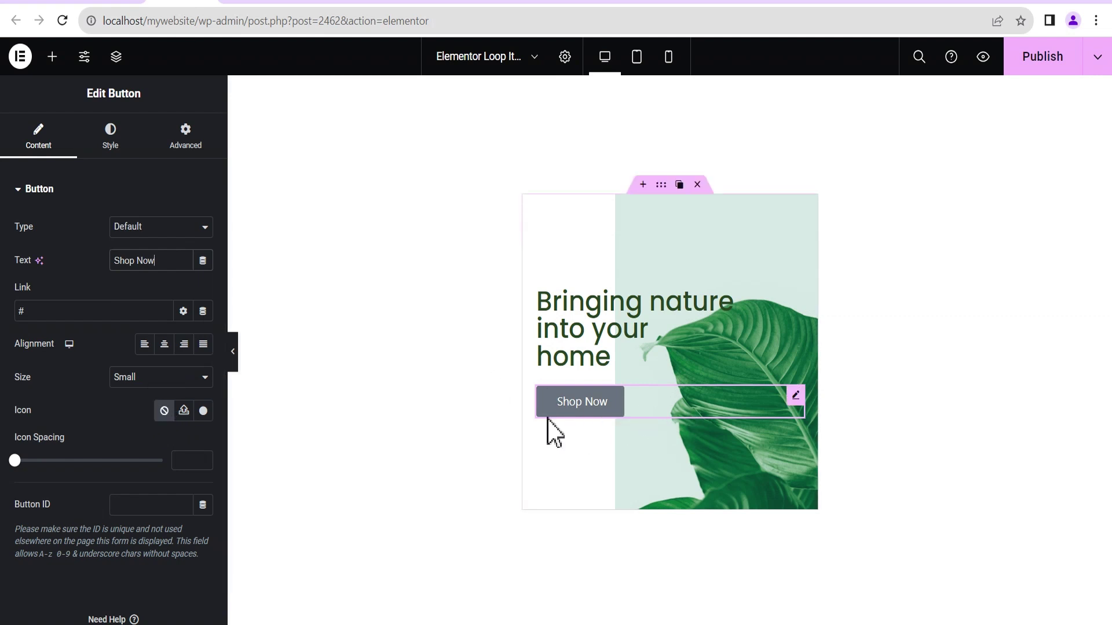
Set the button background colour to #047014 and preview the card with the panel hidden.
click(110, 145)
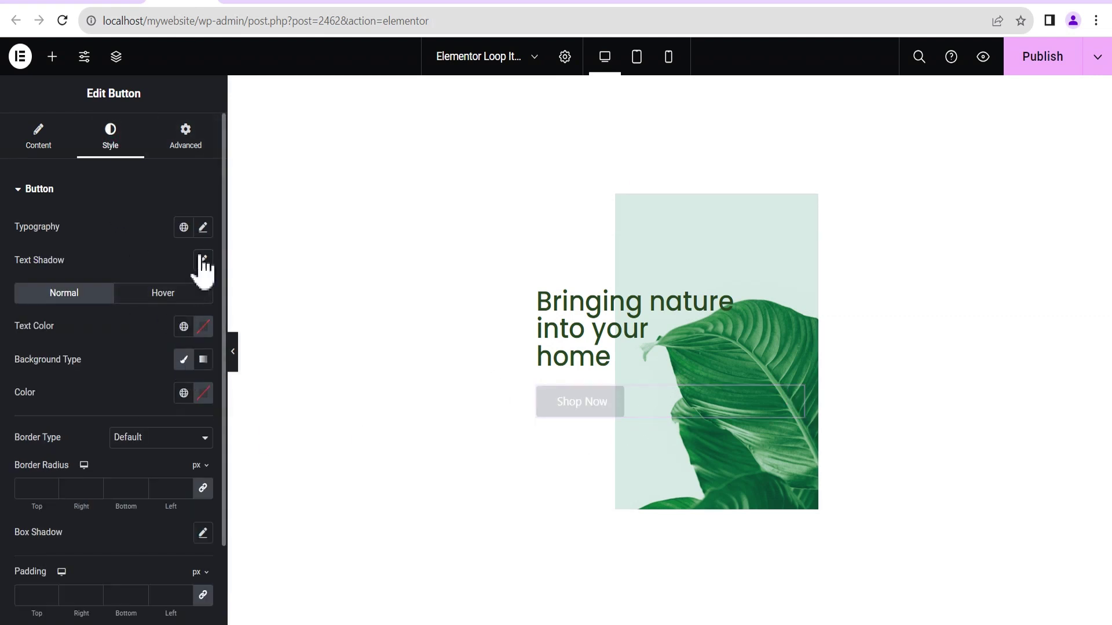
click(204, 396)
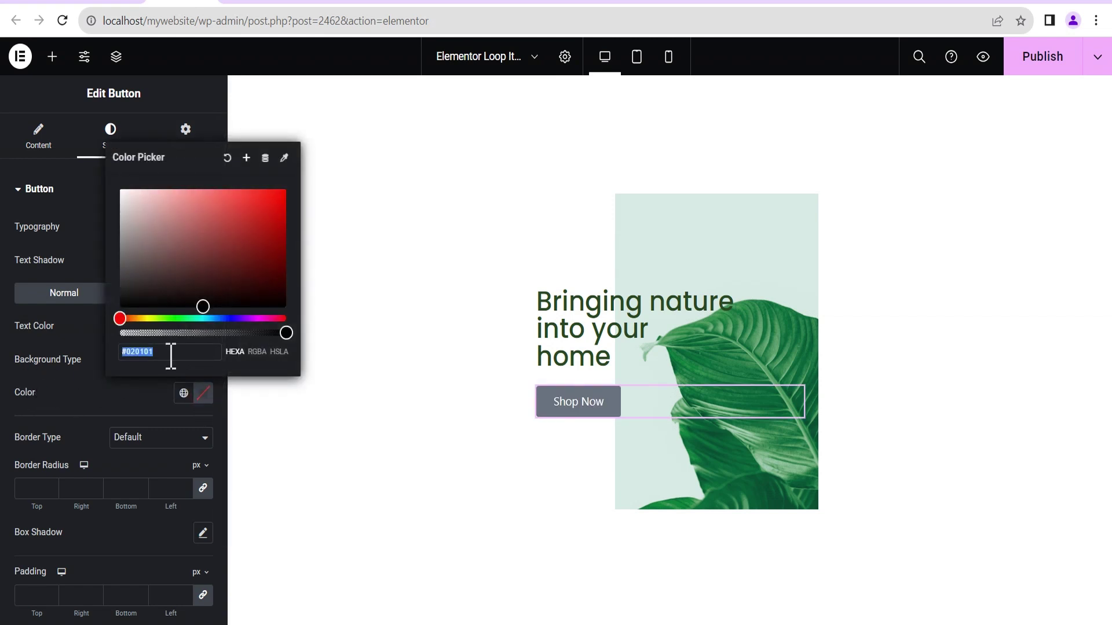
text(047)
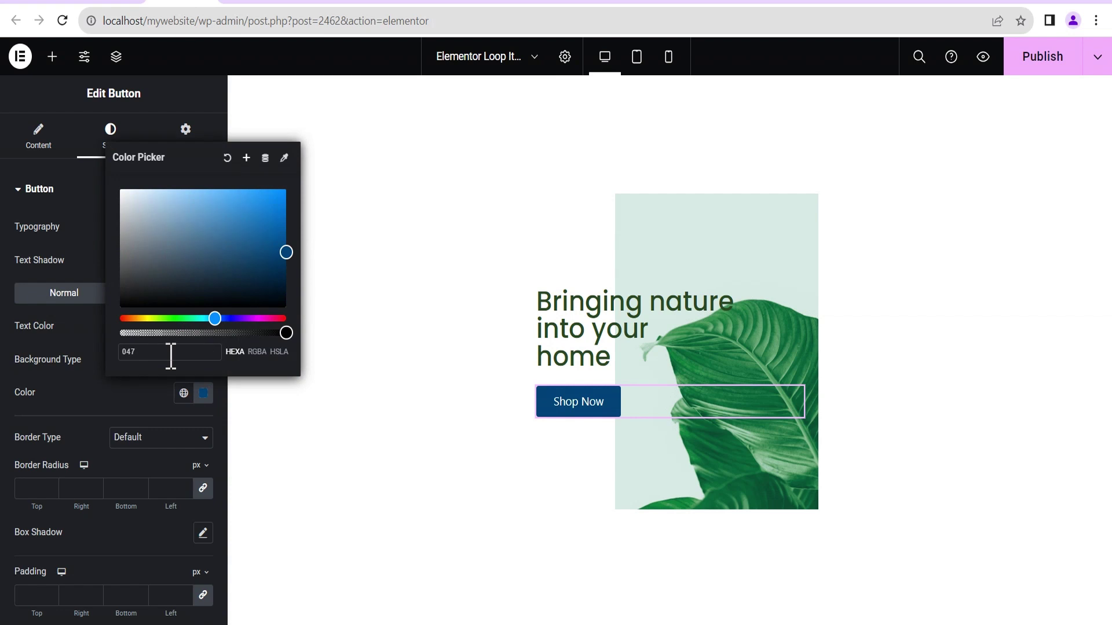
text(014)
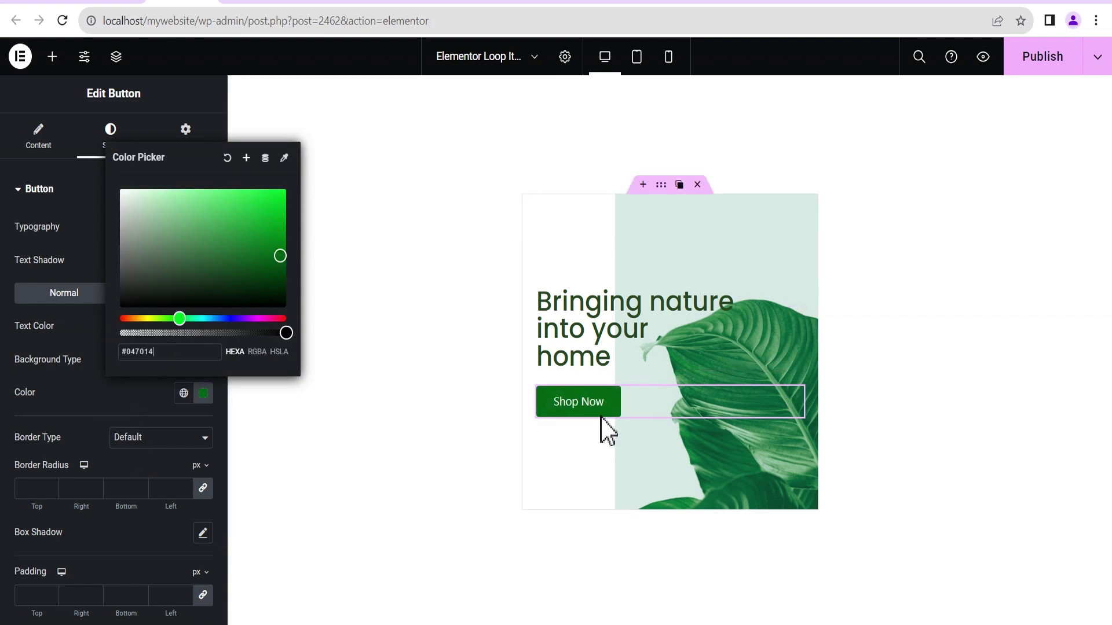
click(110, 400)
click(234, 356)
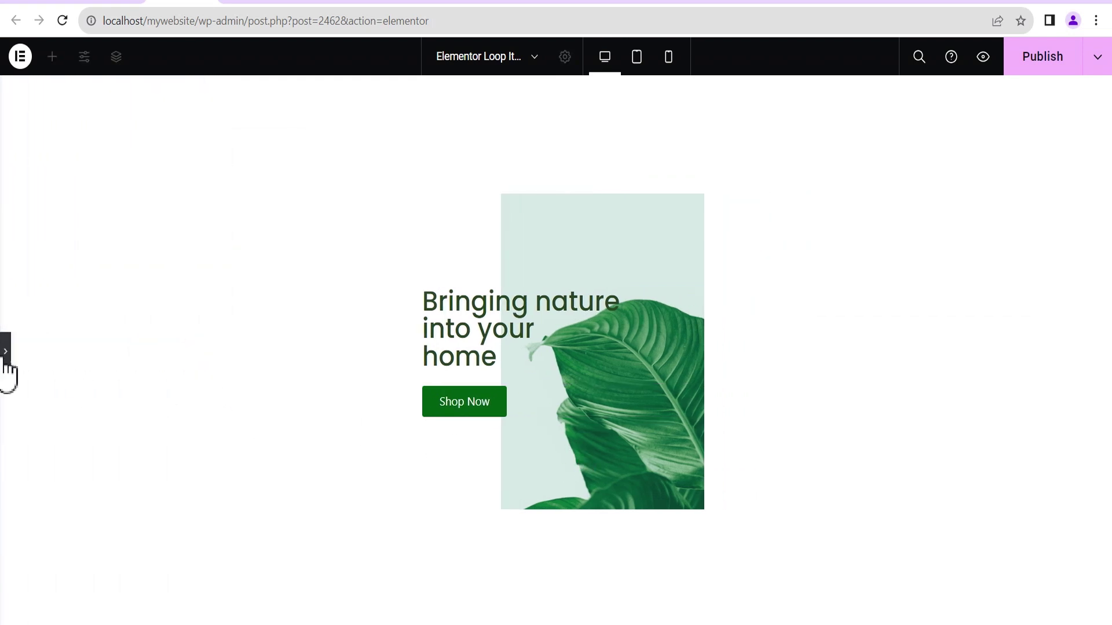
click(6, 358)
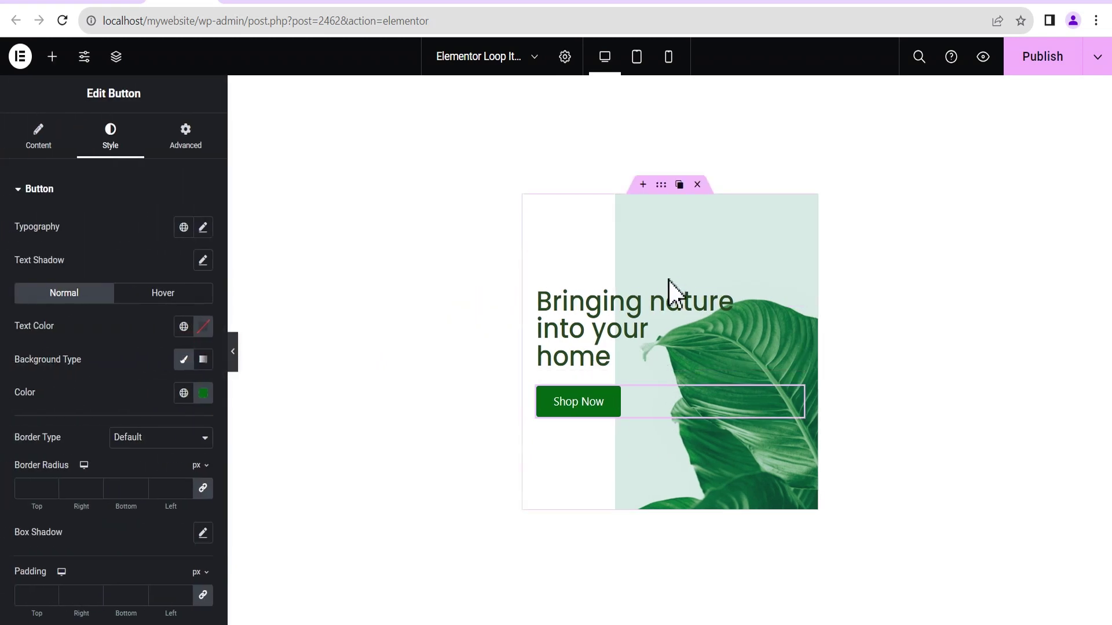
Retitle the leaf banner loop item 'Ads 1', publish it, and return to the Loop Grid page.
click(565, 57)
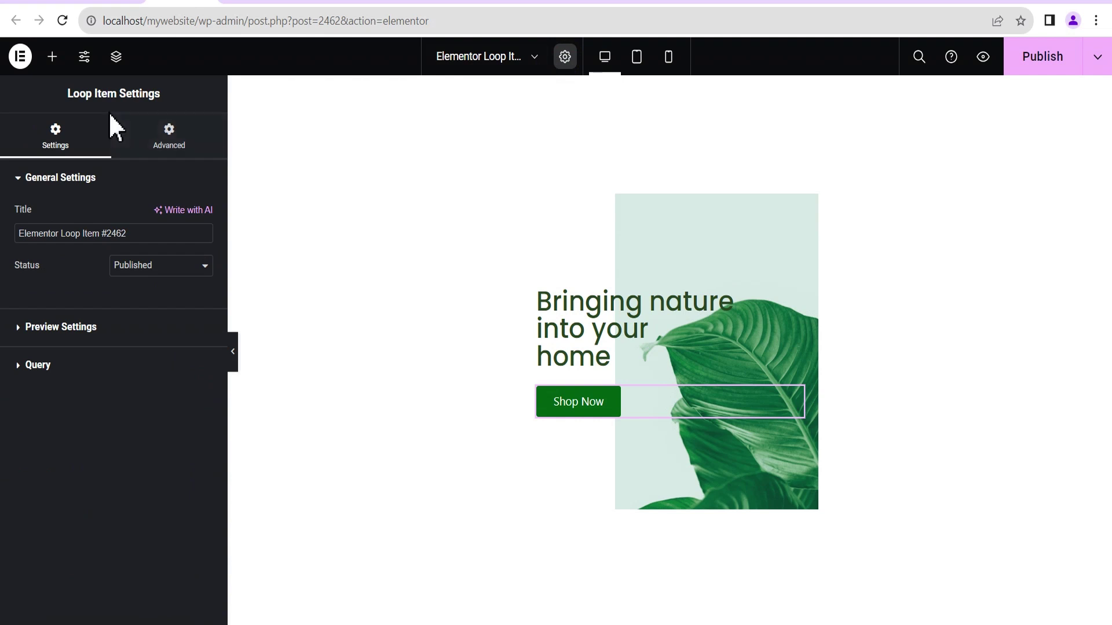
drag(110, 233, 5, 248)
text(Ads 1)
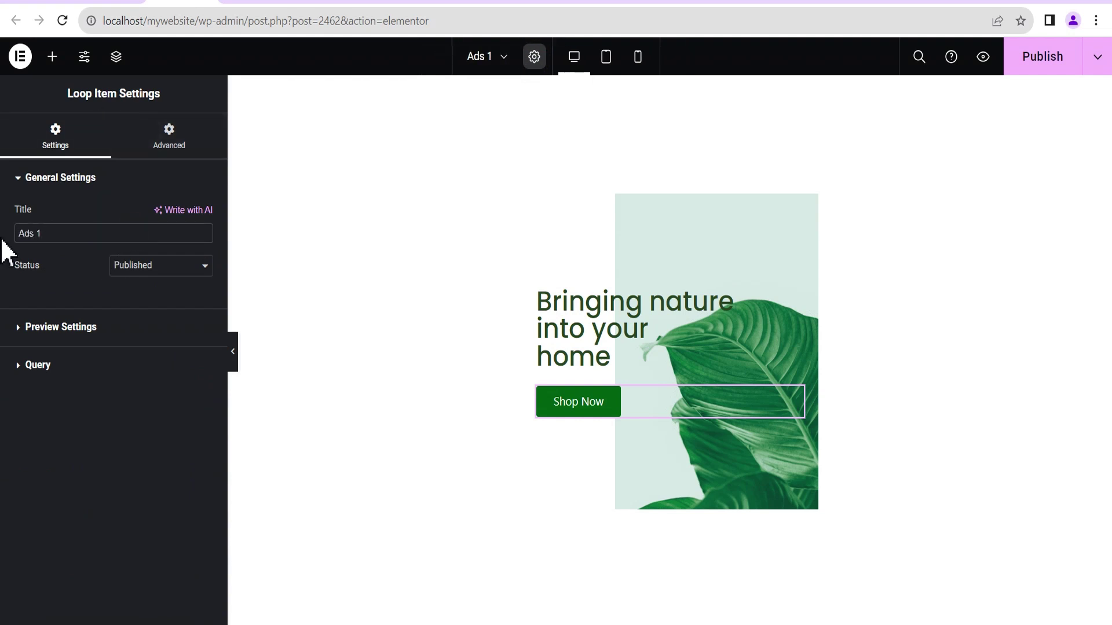
click(1040, 58)
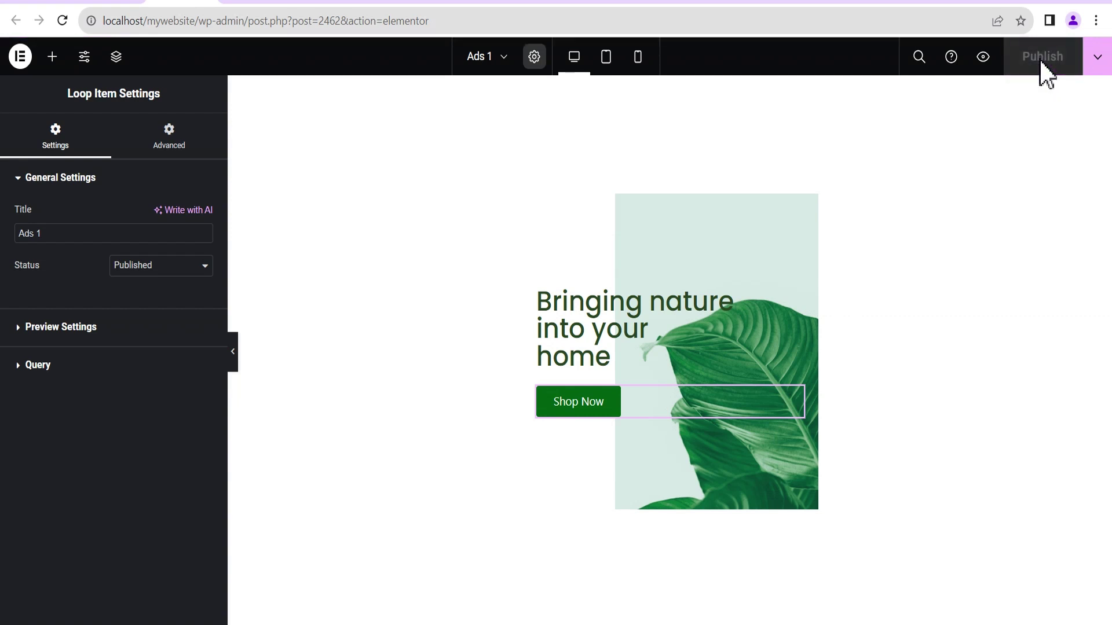
click(107, 3)
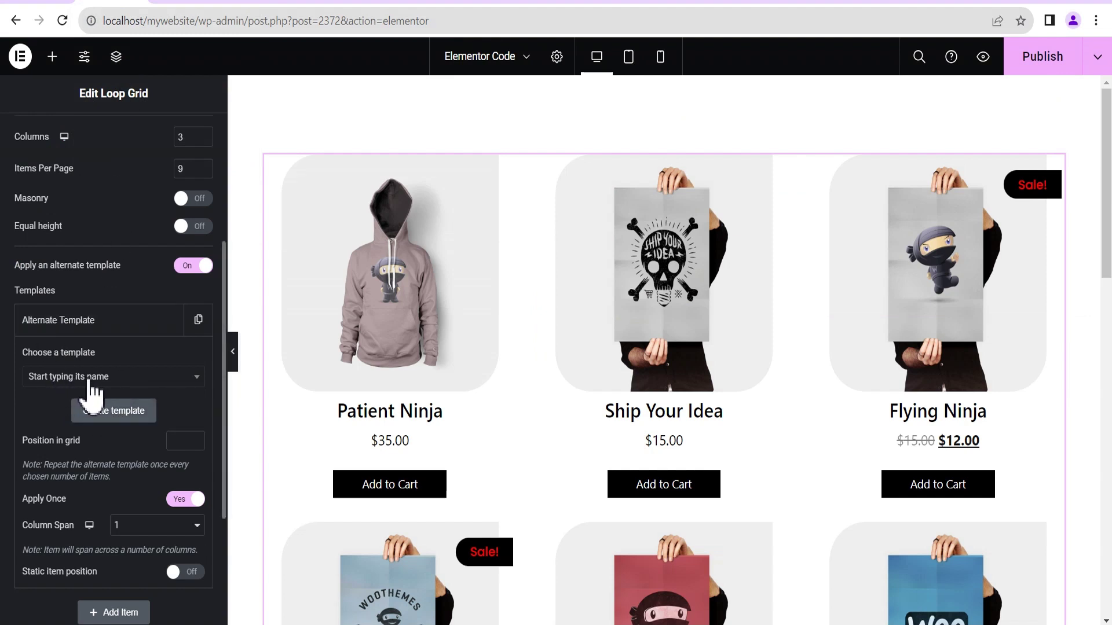
Set 'Ads 1 (Template)' as the alternate template at grid position 3.
click(60, 377)
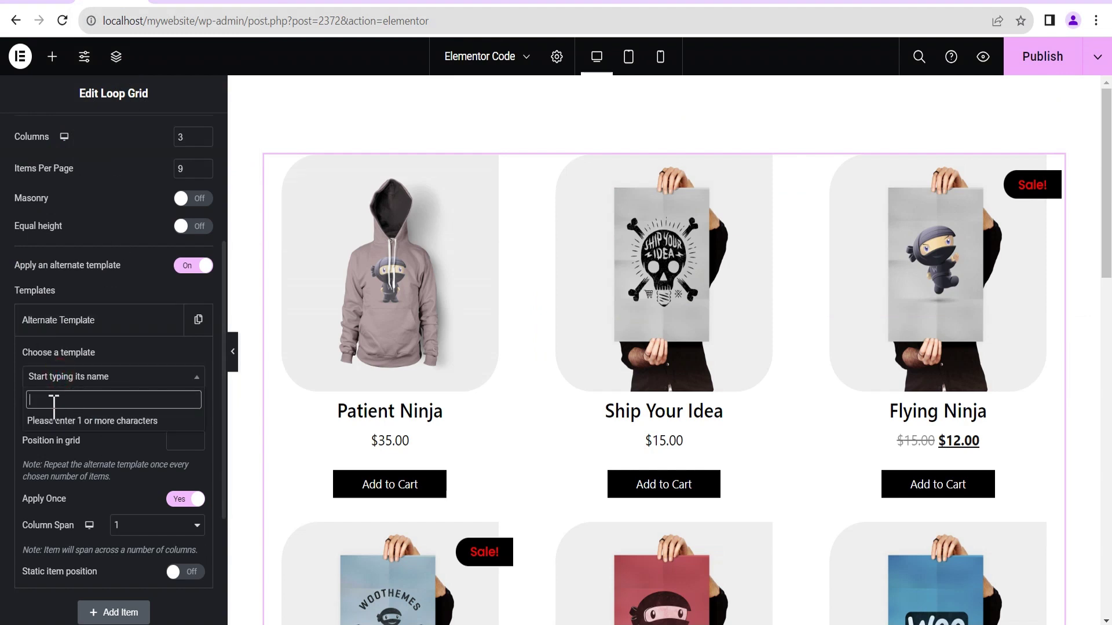
text(ads 1)
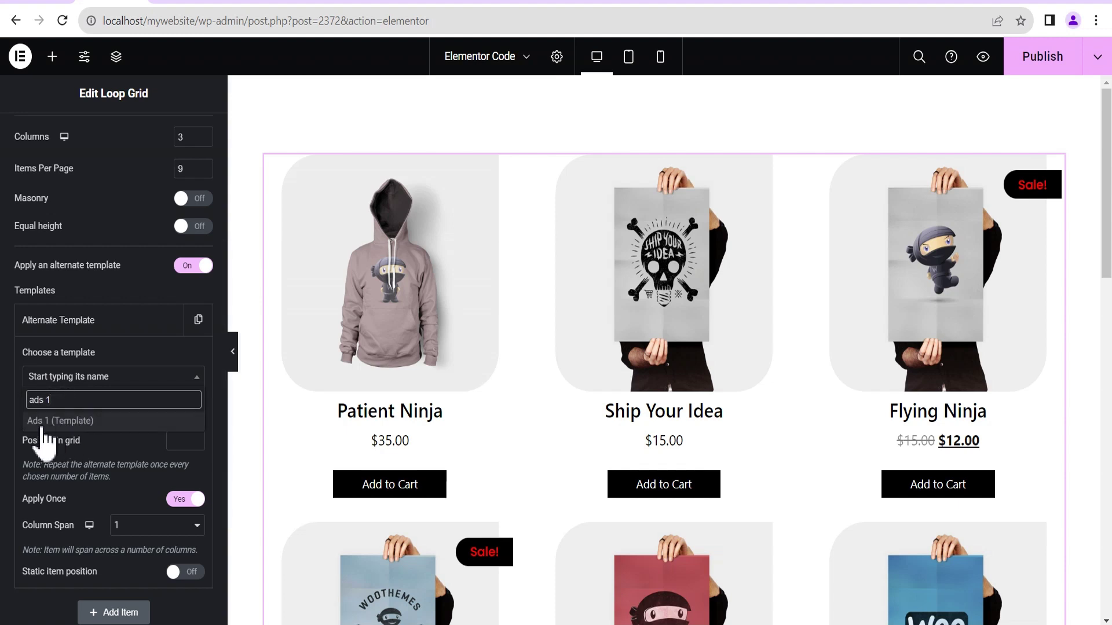
click(187, 2)
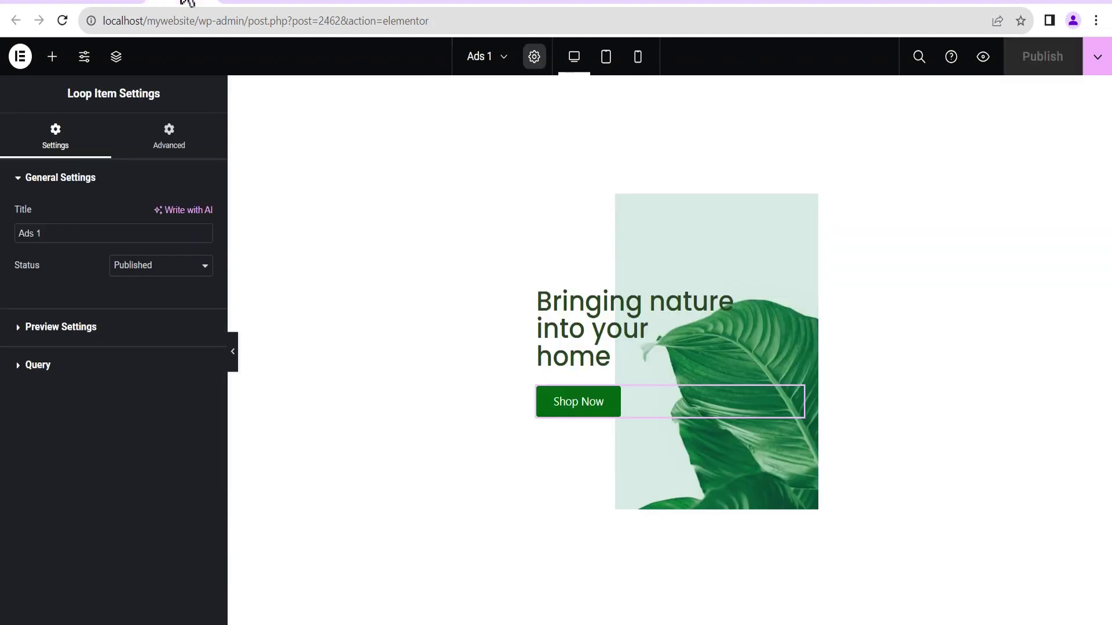
click(126, 2)
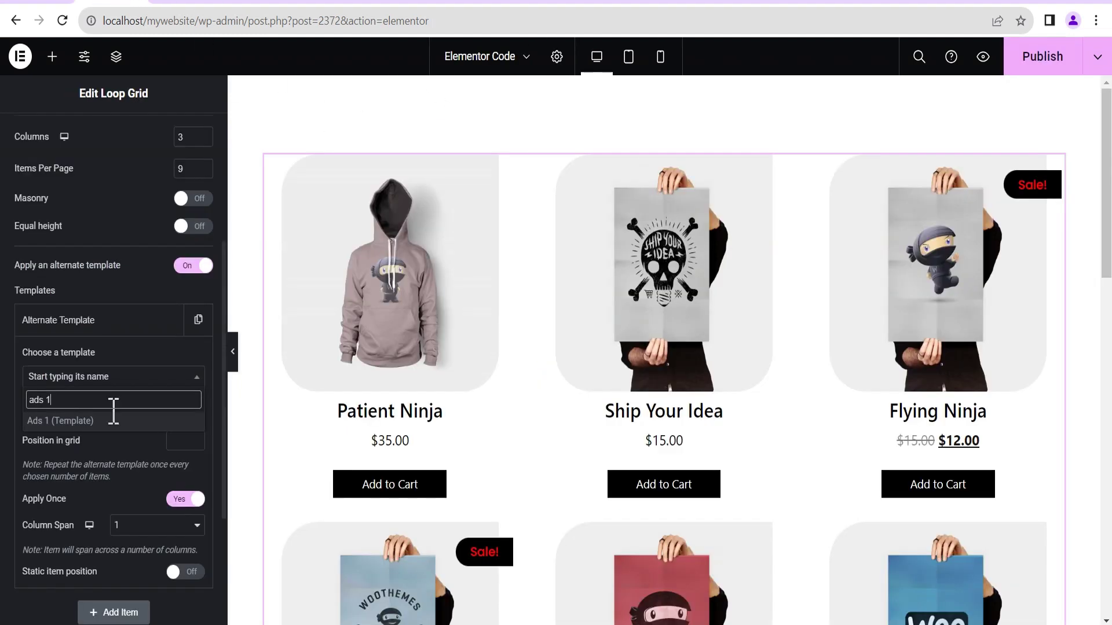
click(57, 422)
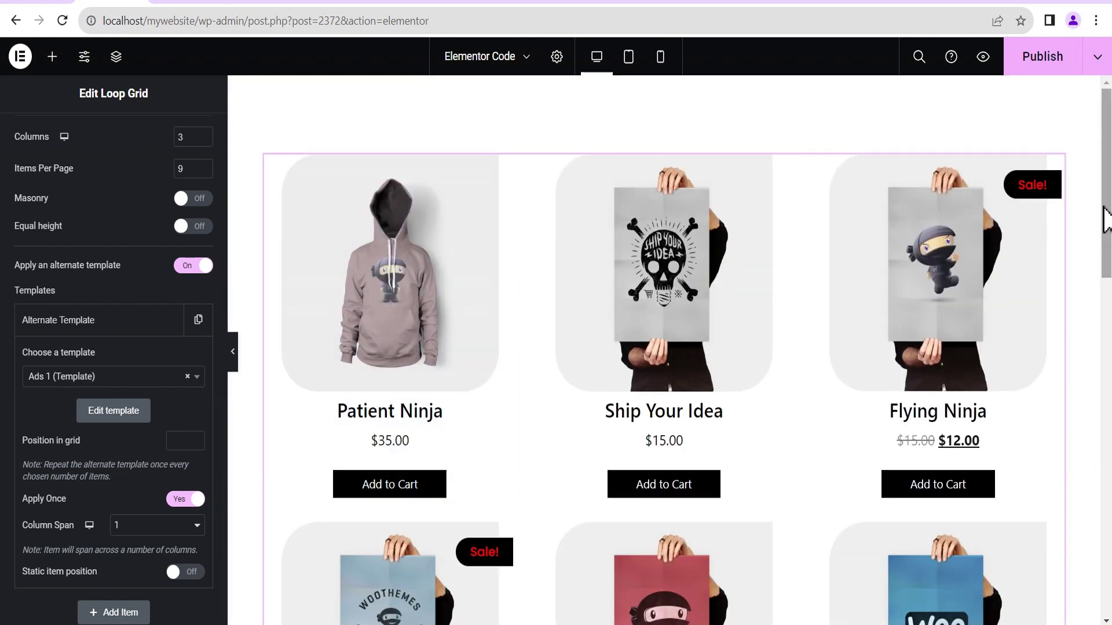
mouse_move(1103, 211)
mouse_down()
mouse_move(1109, 523)
mouse_move(1108, 202)
mouse_up()
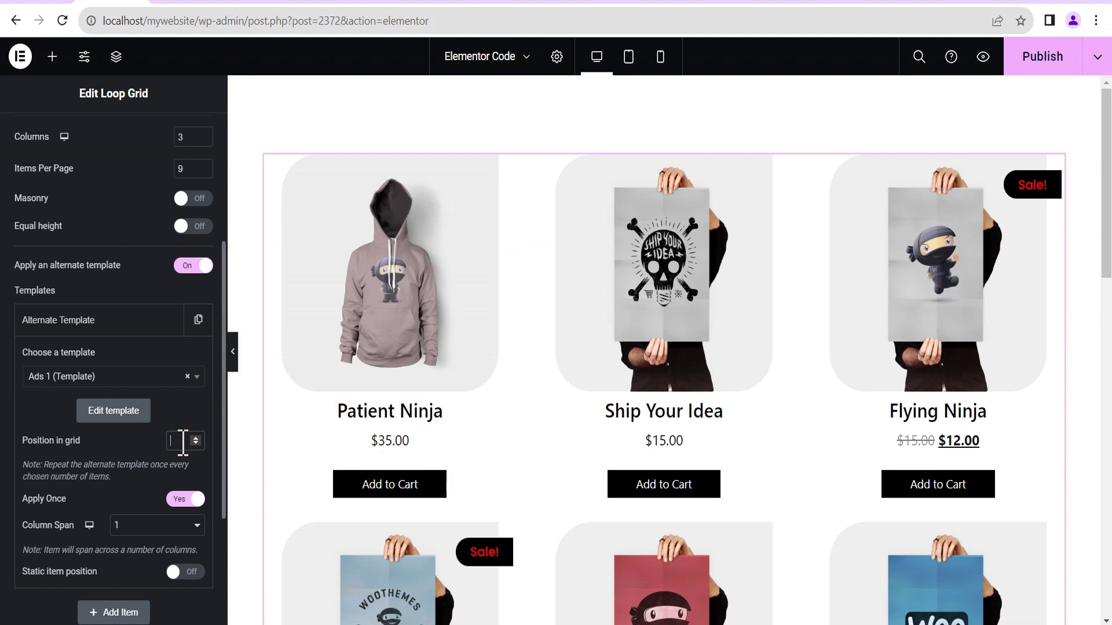
text(3)
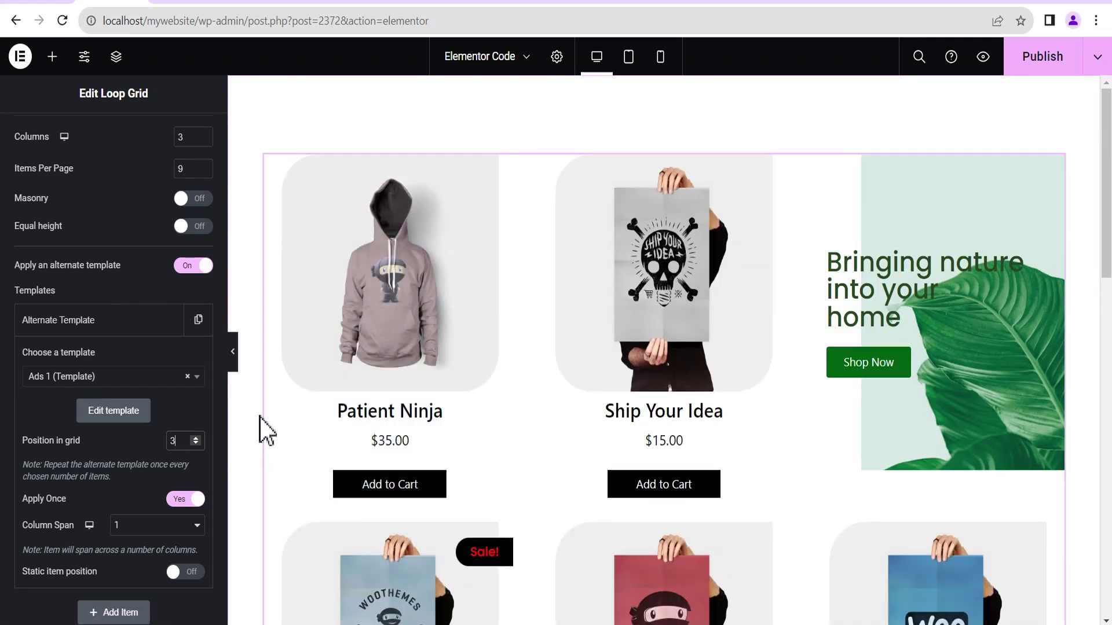
Preview the grid with the leaf banner, then duplicate the Ads 1 alternate template entry.
click(232, 351)
drag(1108, 266, 1110, 353)
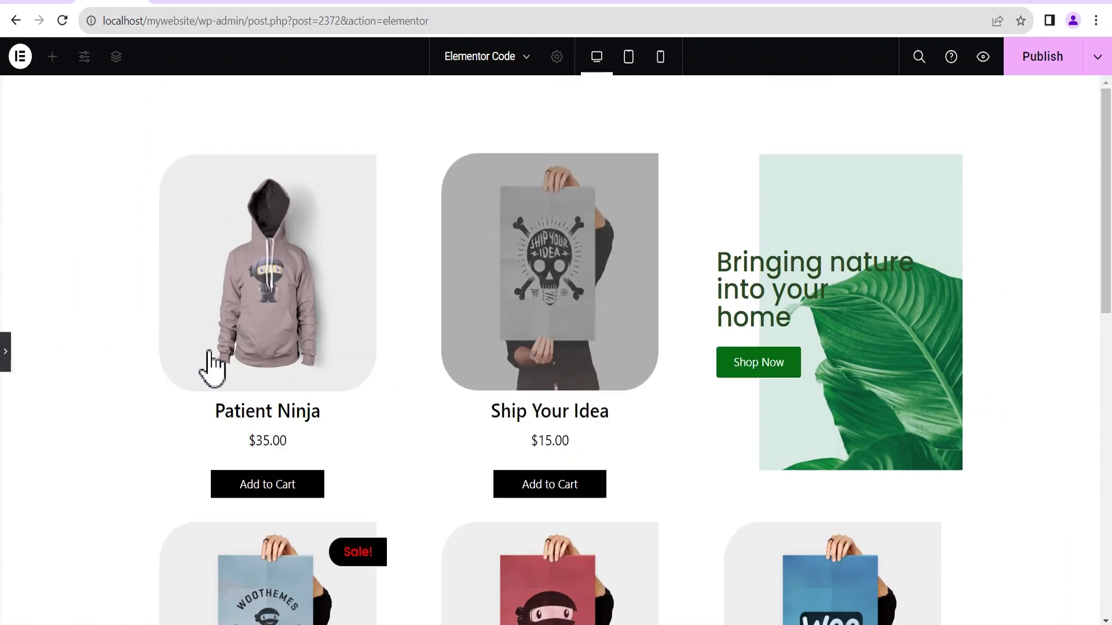
click(5, 362)
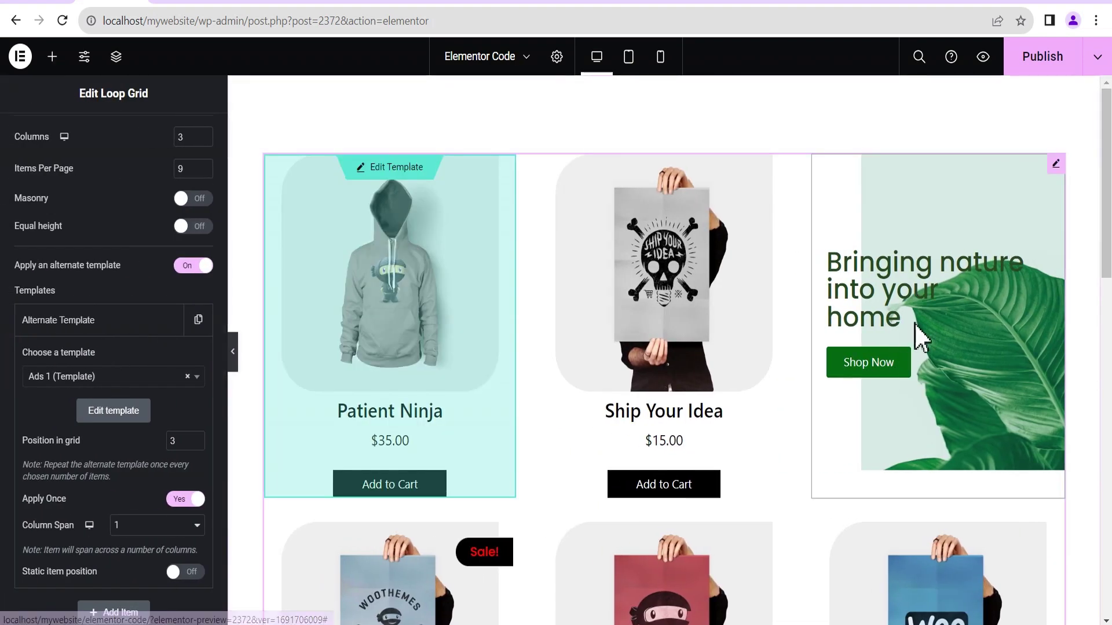
click(61, 327)
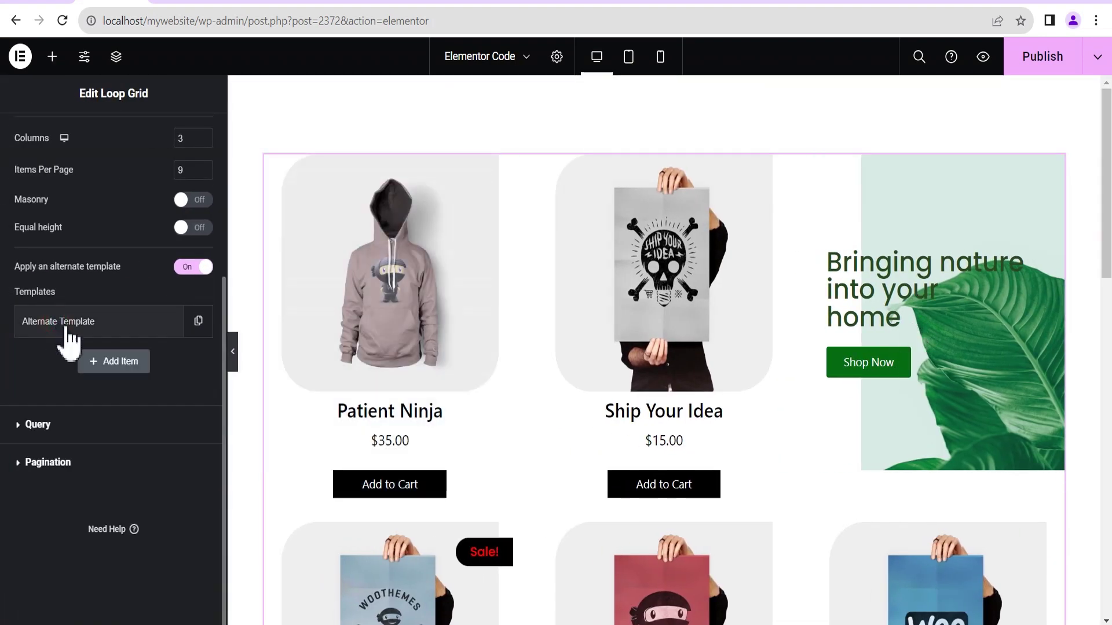
click(198, 320)
click(93, 418)
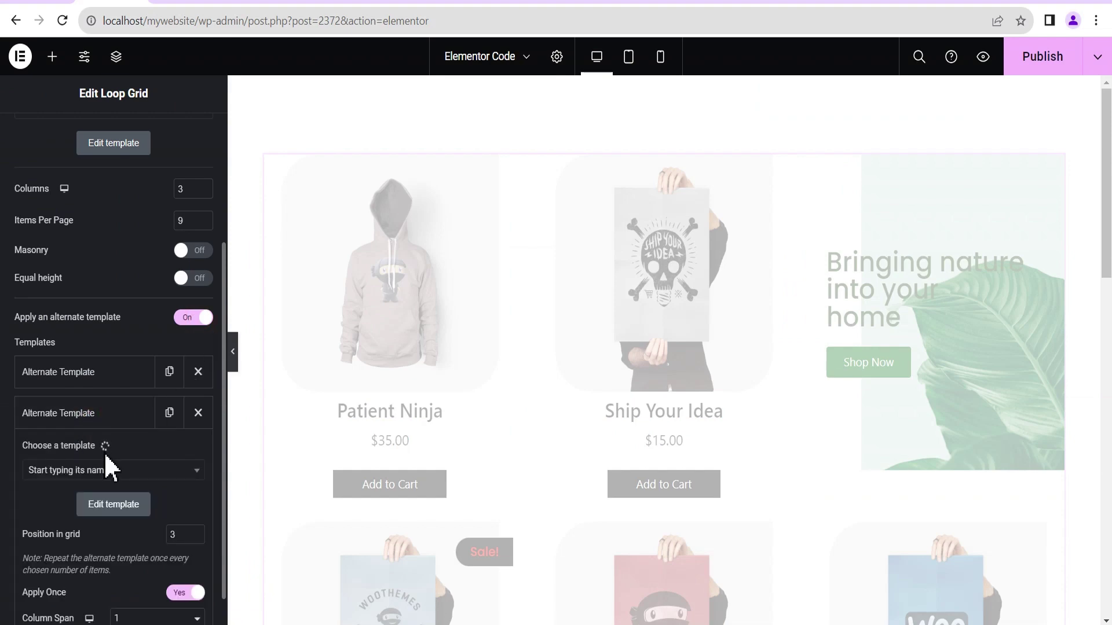
Change the duplicated entry's position in grid from 3 to 7 and check the preview.
scroll(223, 416, down, 3)
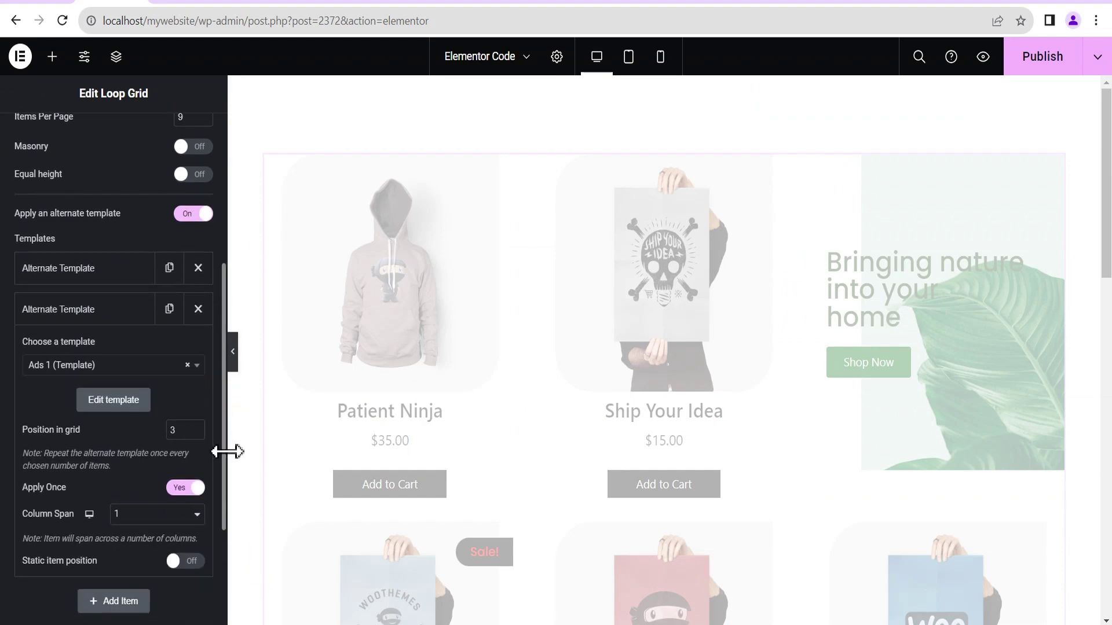
scroll(1110, 272, down, 10)
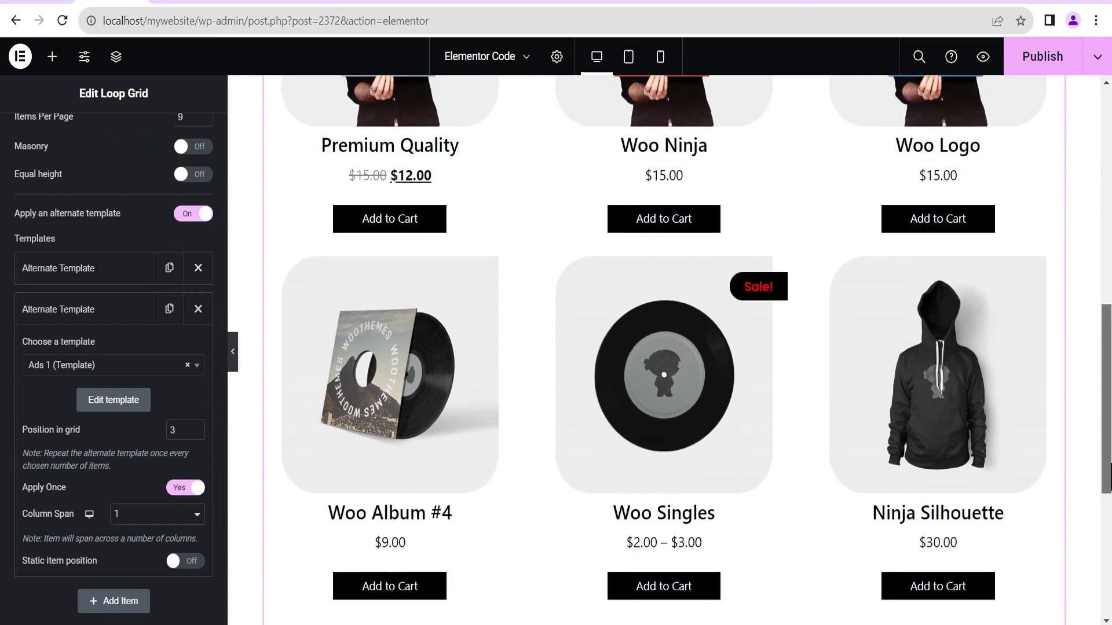
mouse_move(1100, 427)
mouse_down()
mouse_move(1100, 232)
mouse_move(1108, 410)
mouse_up()
scroll(1110, 426, down, 1)
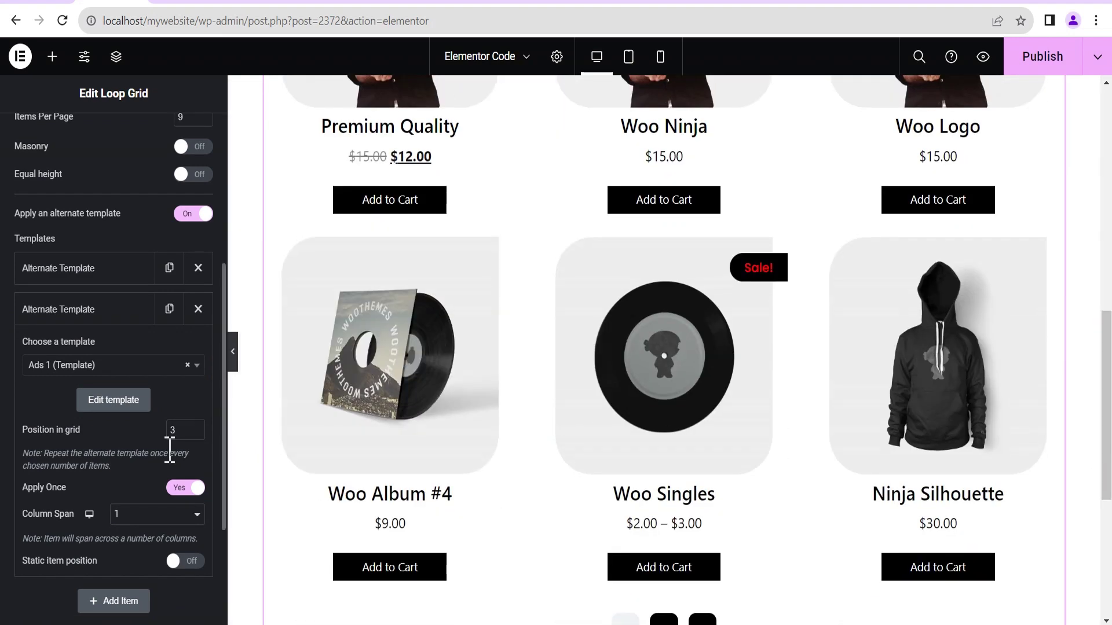
double_click(171, 430)
text(7)
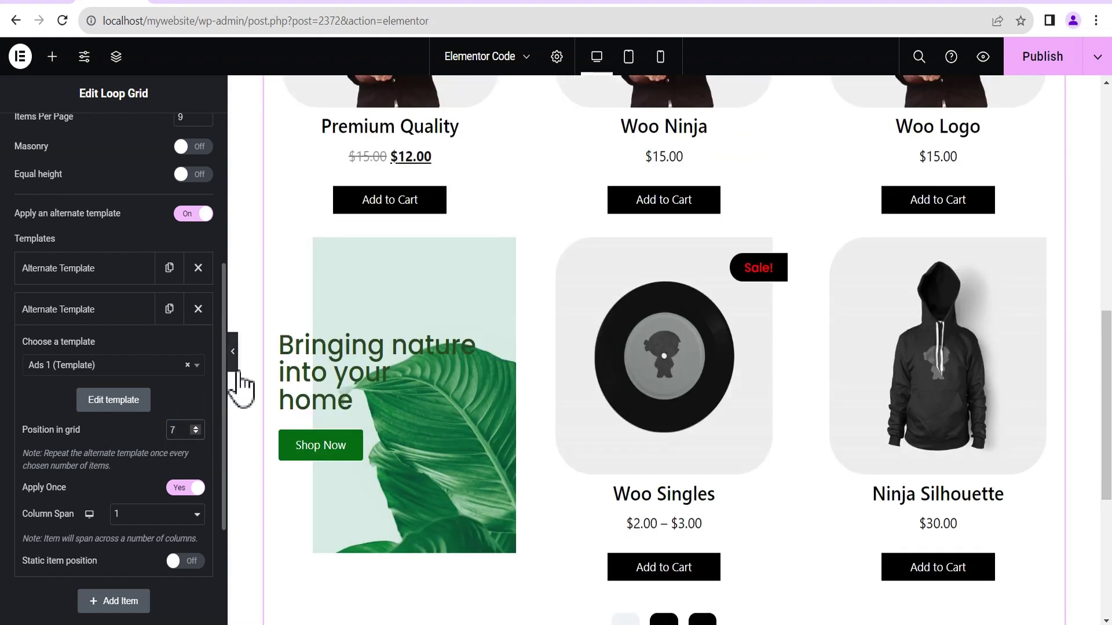
click(232, 352)
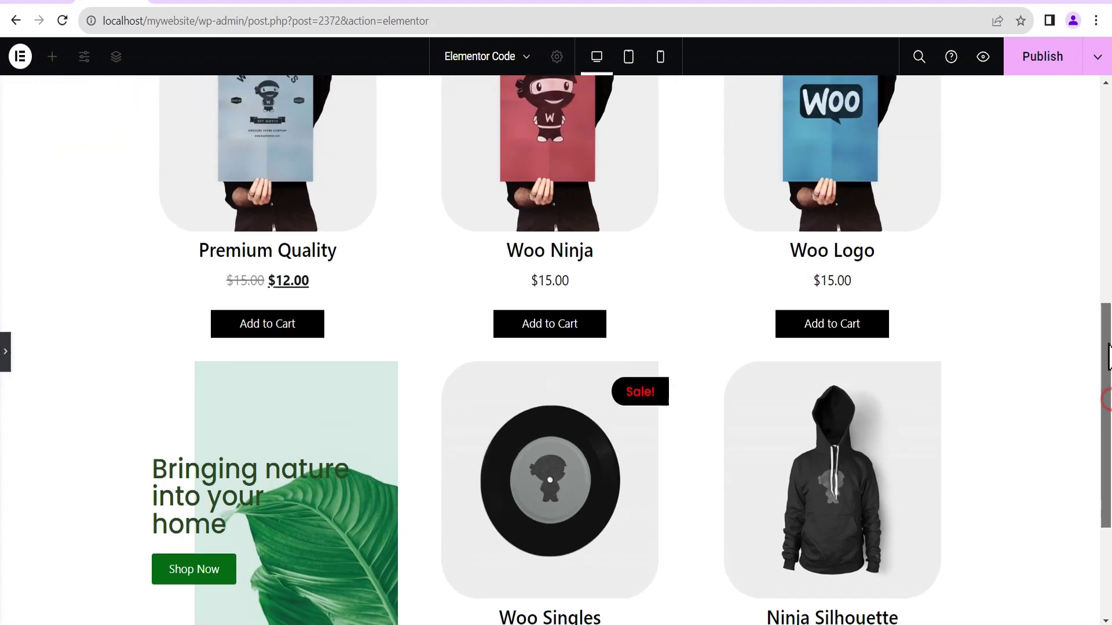
drag(1108, 356, 1109, 184)
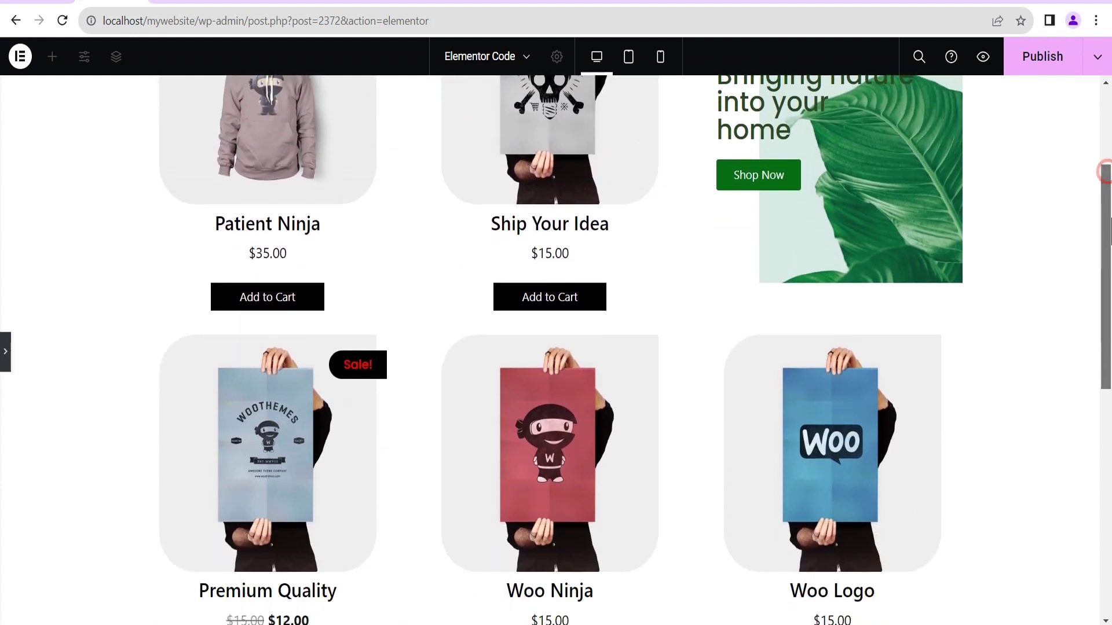
Add a third alternate template entry and create a new template, saving page changes first.
scroll(556, 348, down, 6)
click(6, 362)
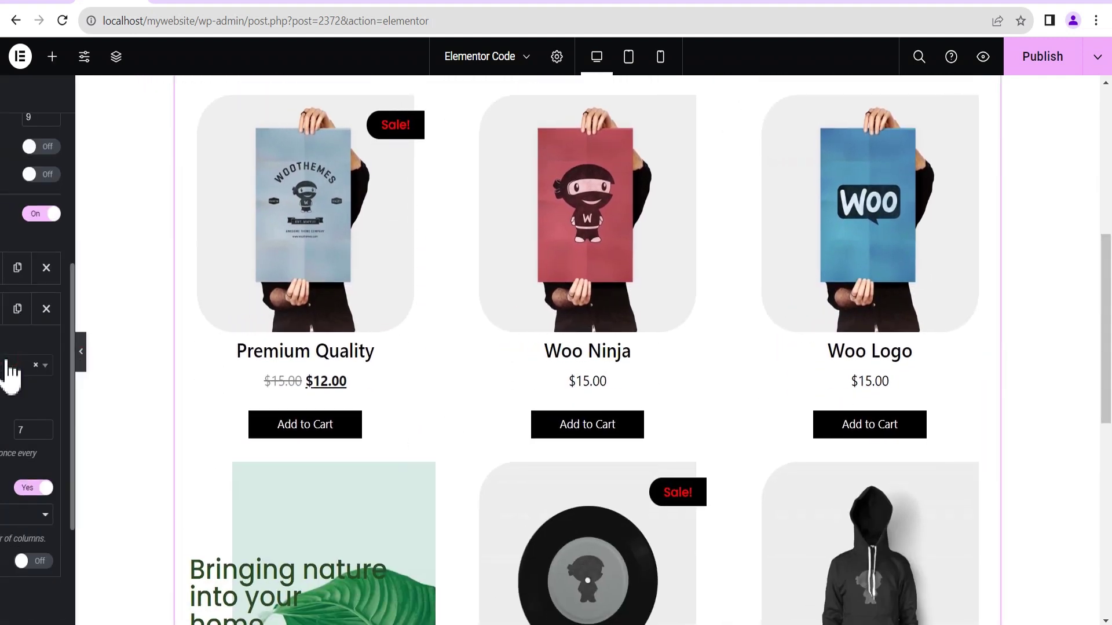
click(53, 311)
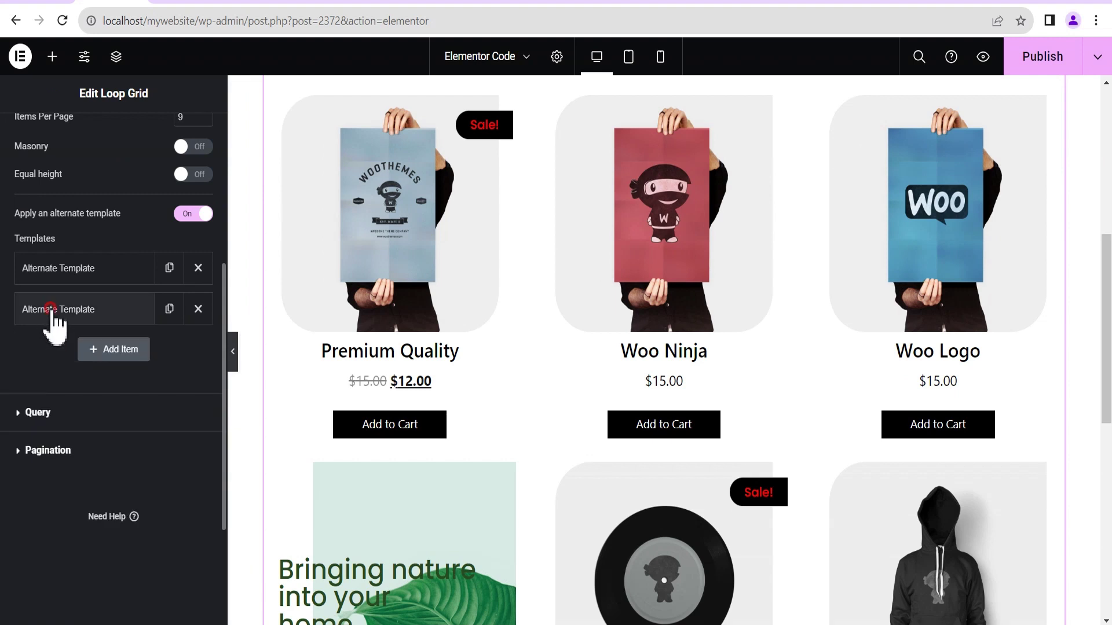
click(114, 351)
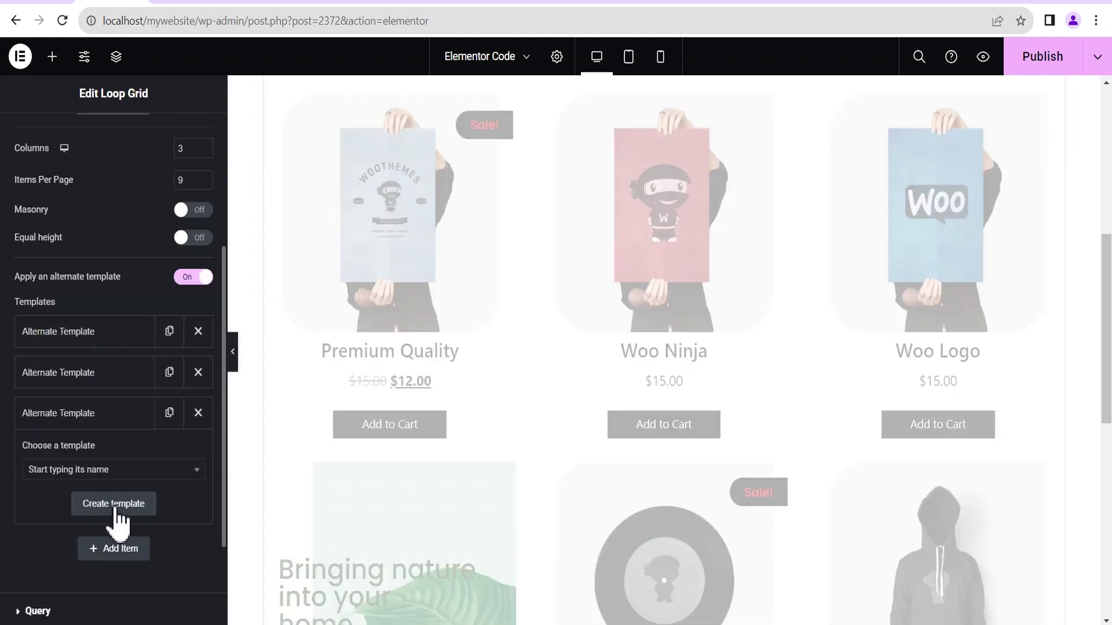
click(114, 507)
click(662, 371)
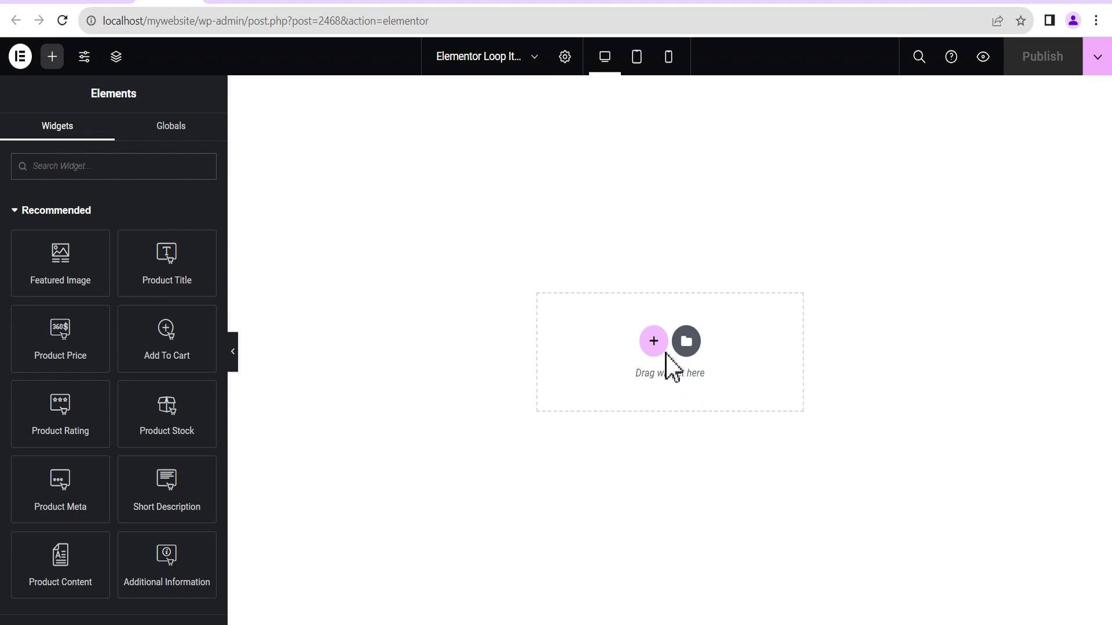
Add a single full-width Flexbox container with 400 px min height and centred content.
click(650, 344)
click(621, 366)
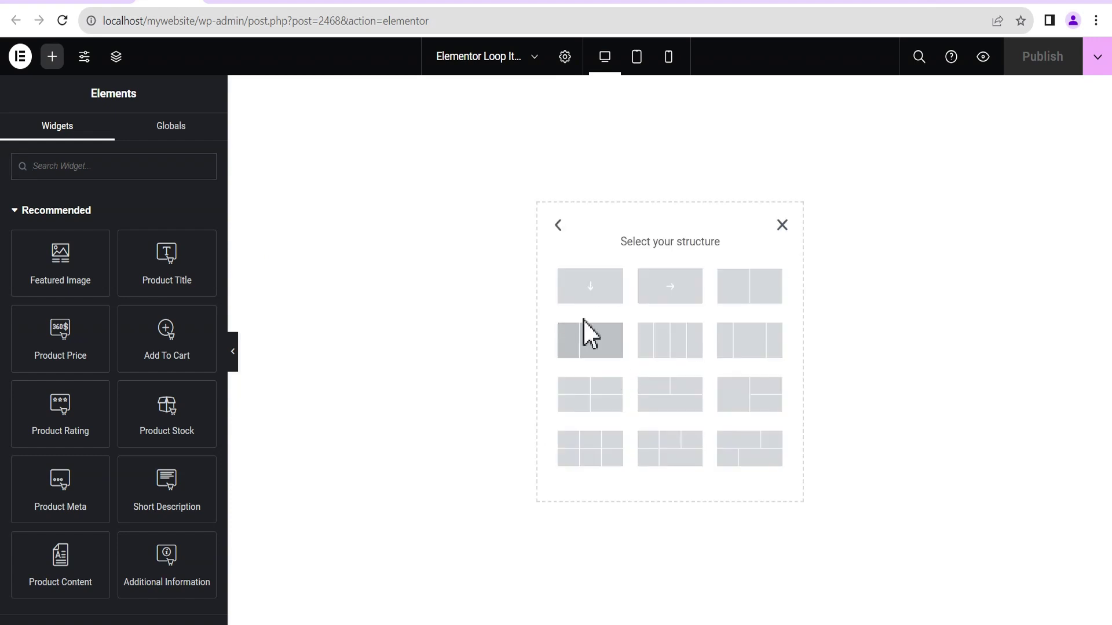
click(586, 288)
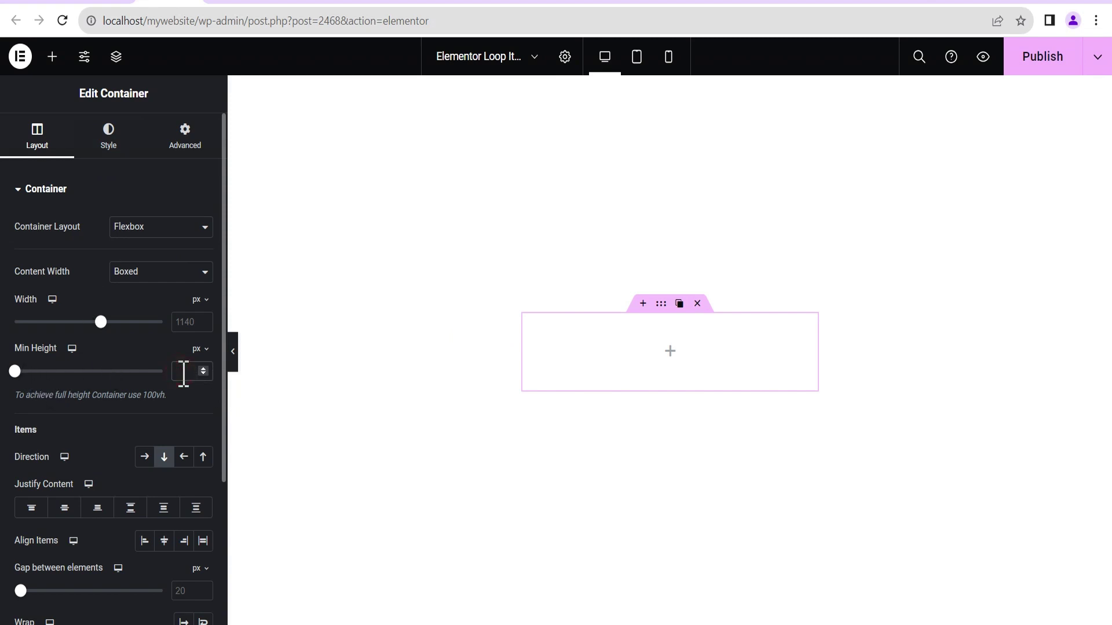
text(400)
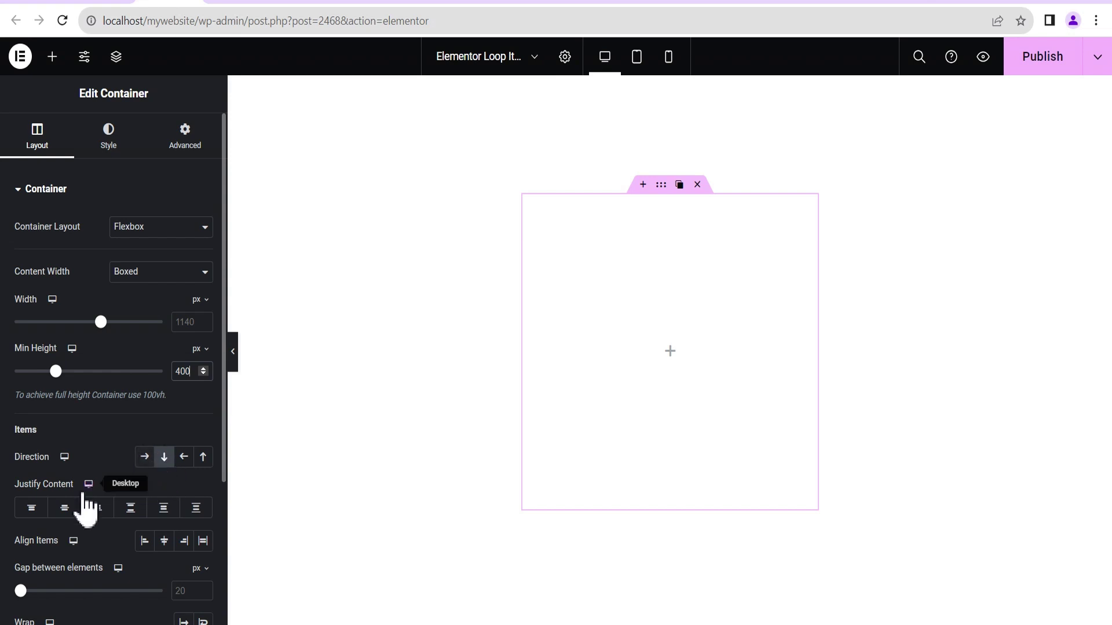
click(64, 508)
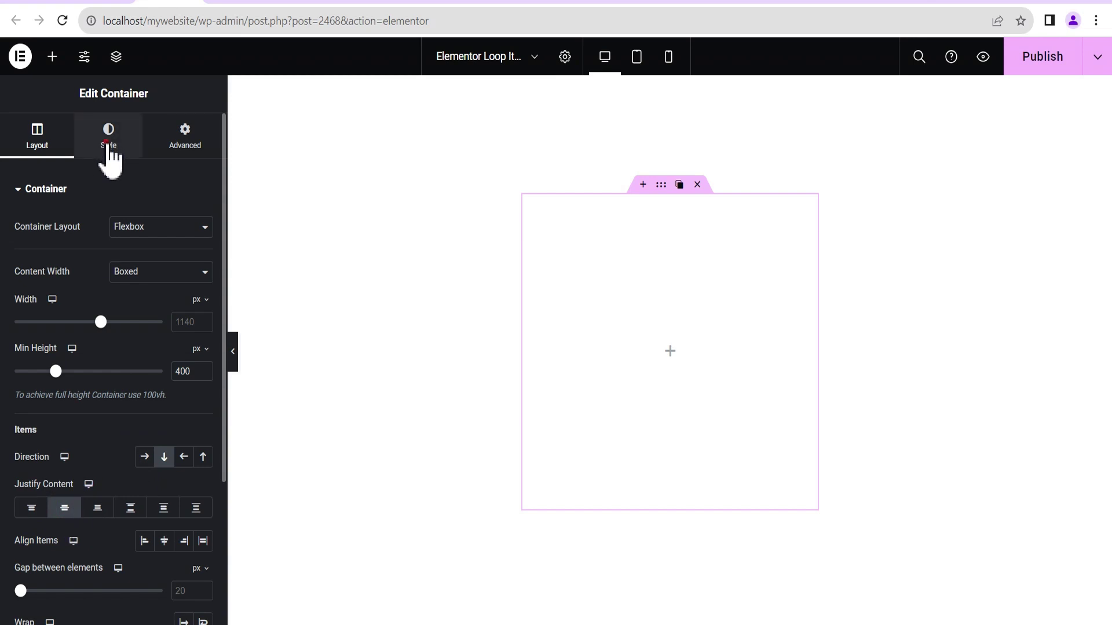
Give the container a classic juice-bottle background image set to No-repeat and Cover.
click(109, 139)
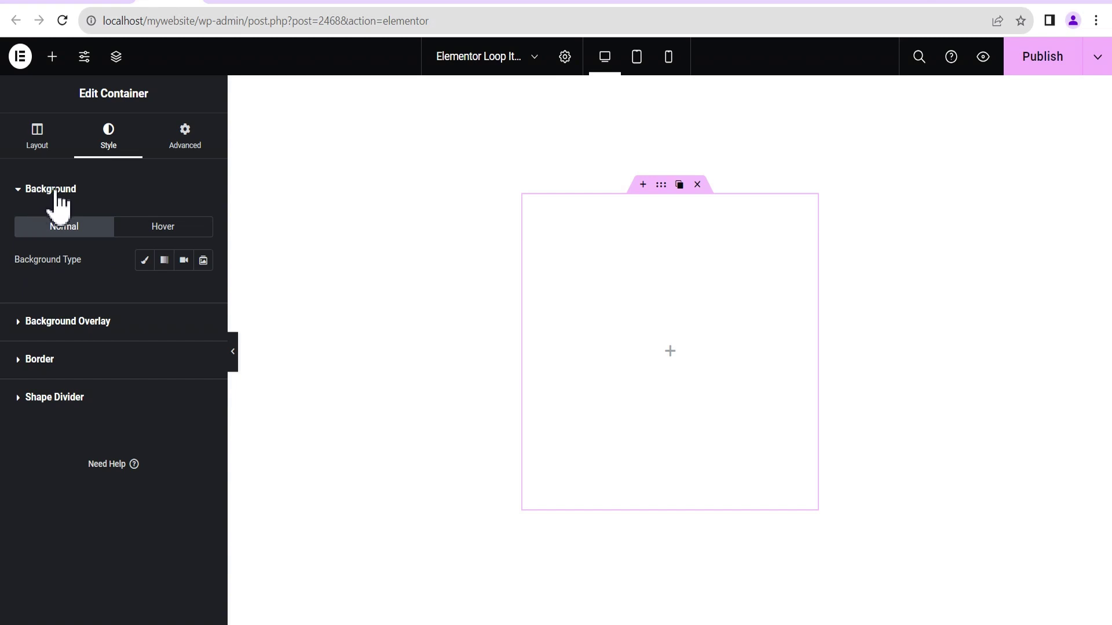
click(147, 260)
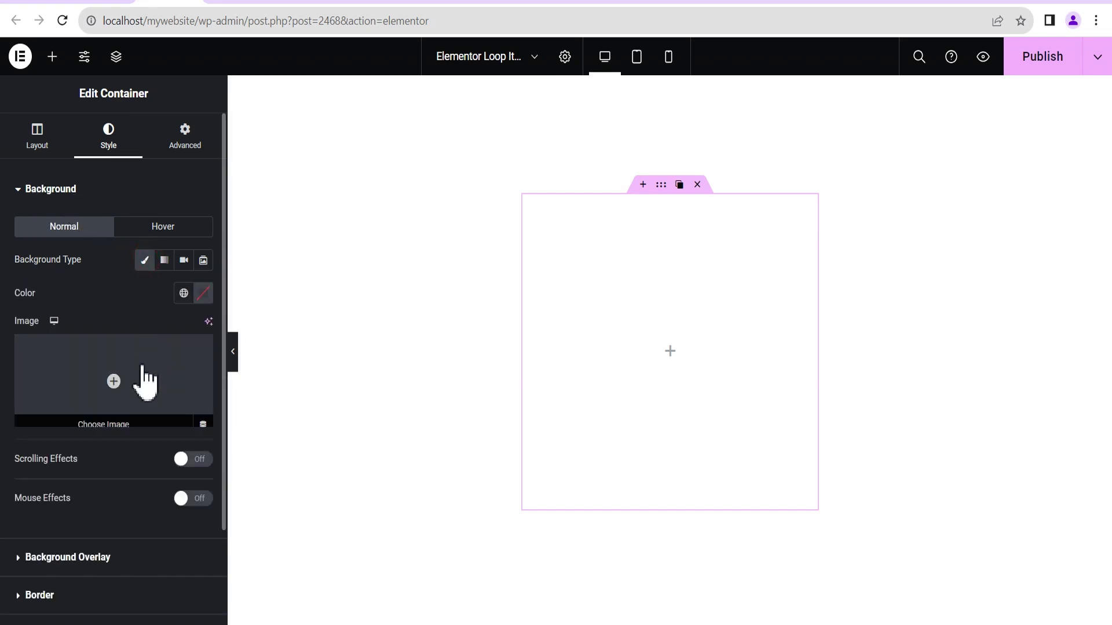
click(118, 382)
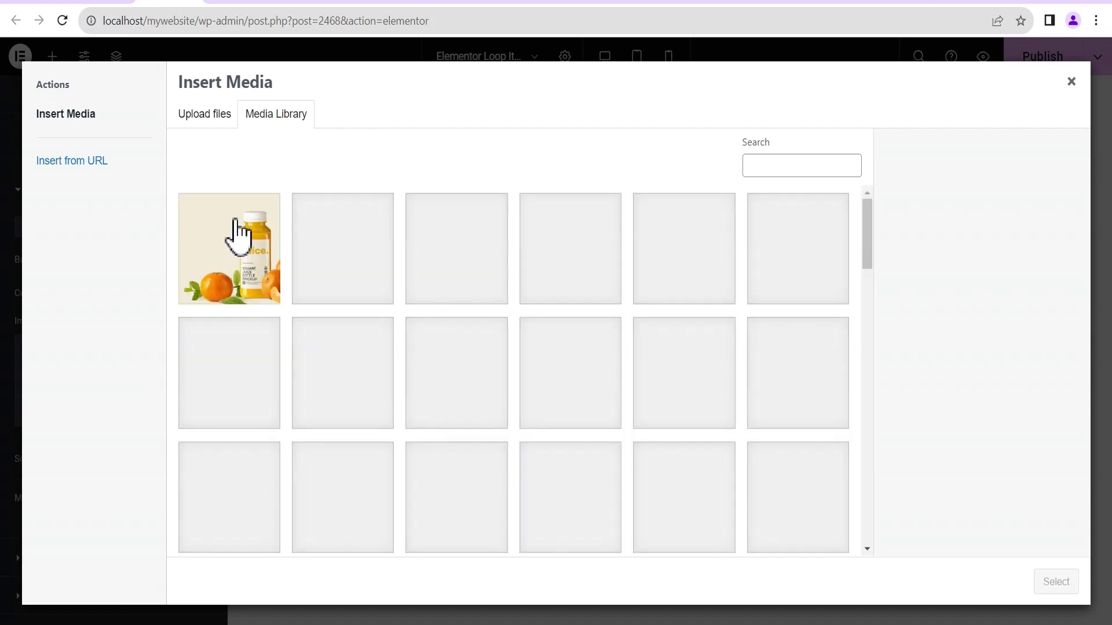
click(243, 262)
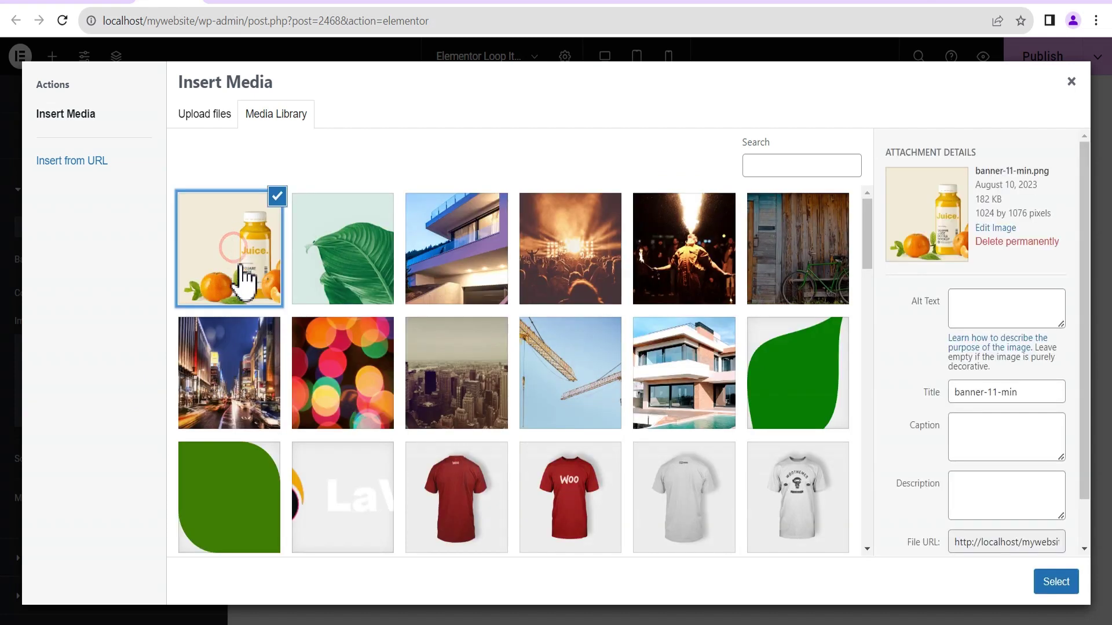
click(1055, 581)
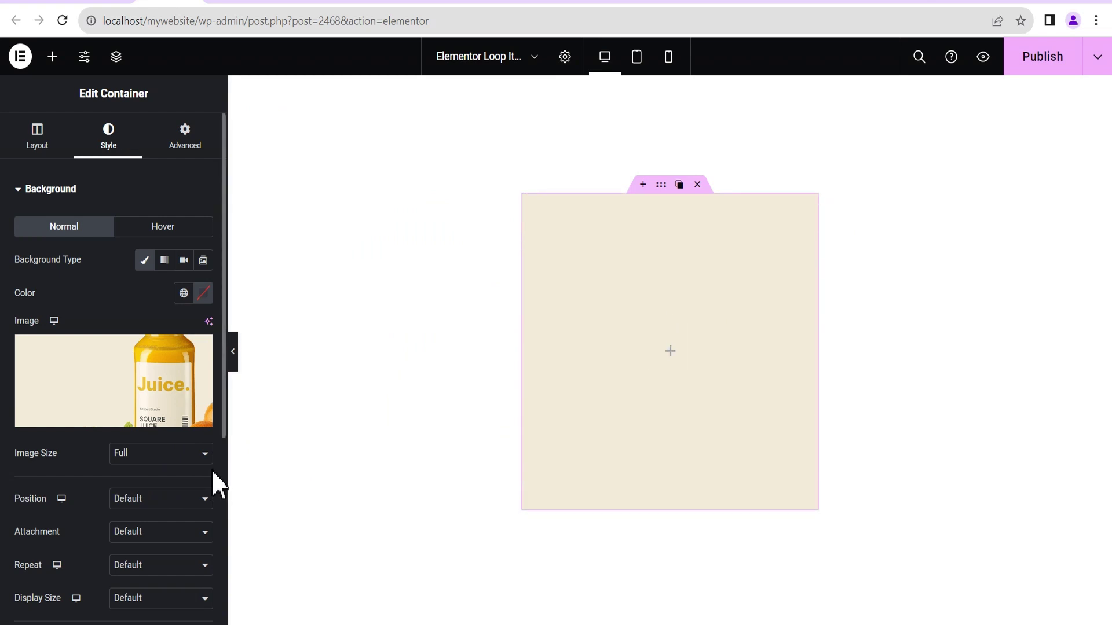
scroll(215, 472, down, 2)
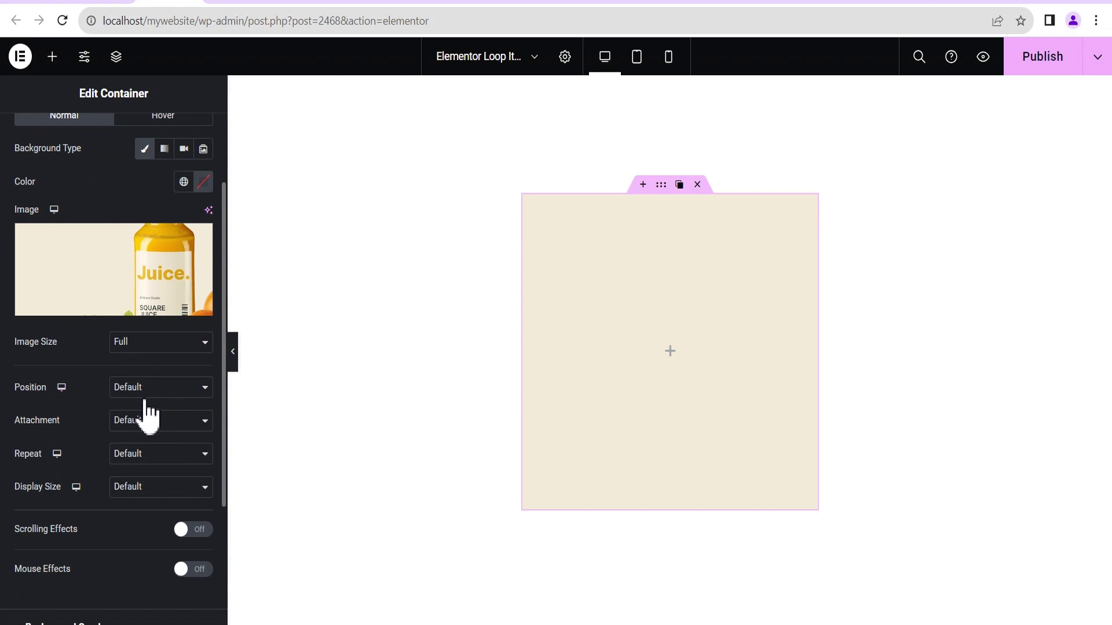
click(145, 457)
click(148, 483)
click(137, 492)
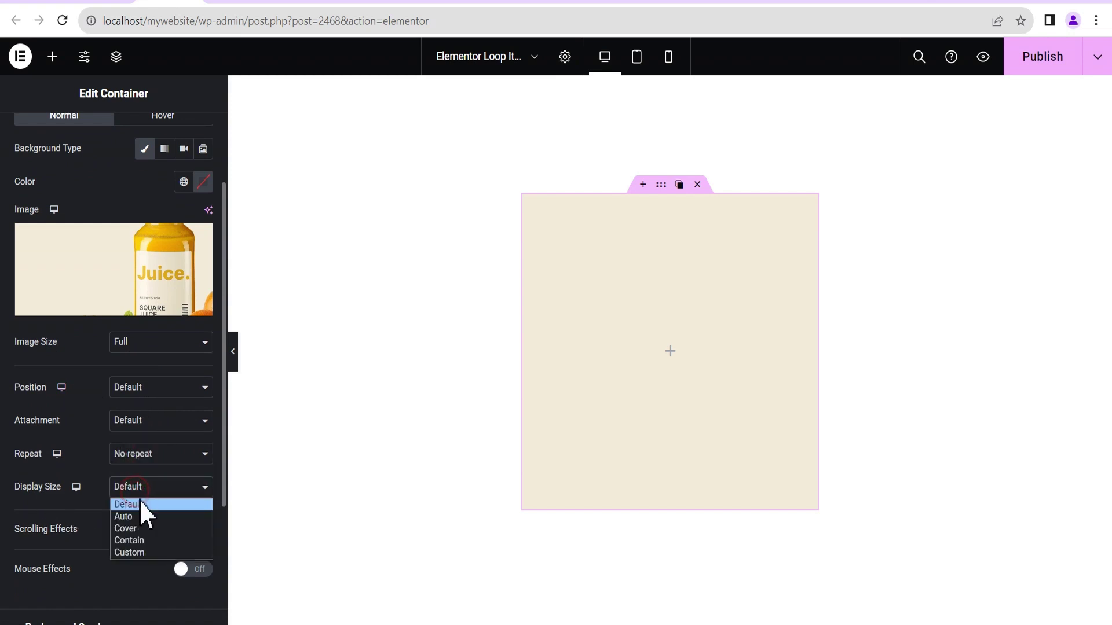
click(138, 529)
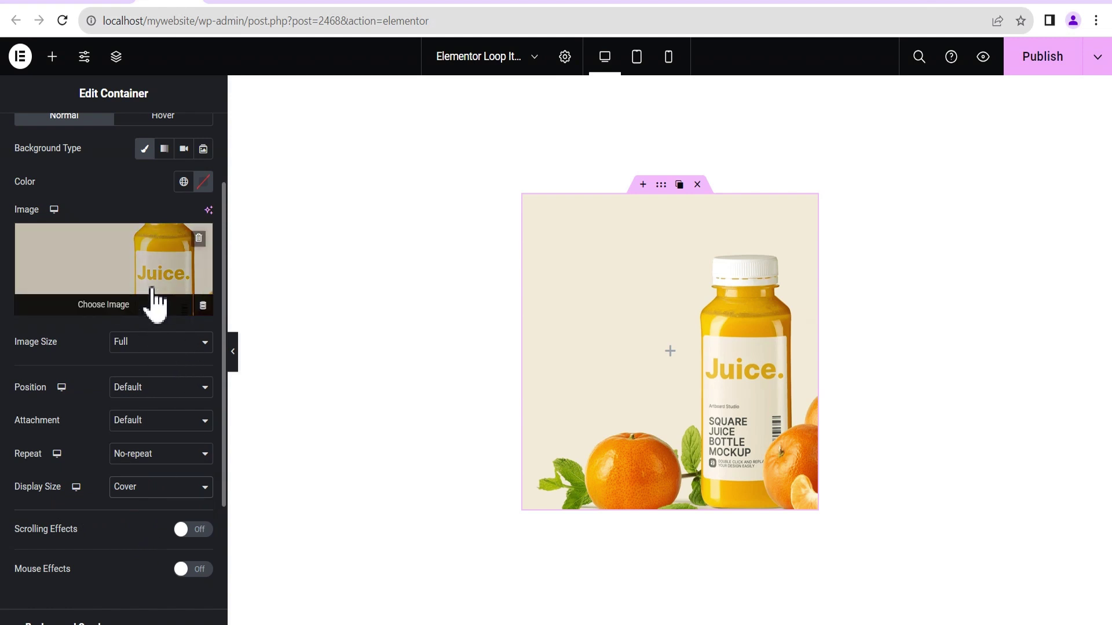
scroll(149, 291, up, 2)
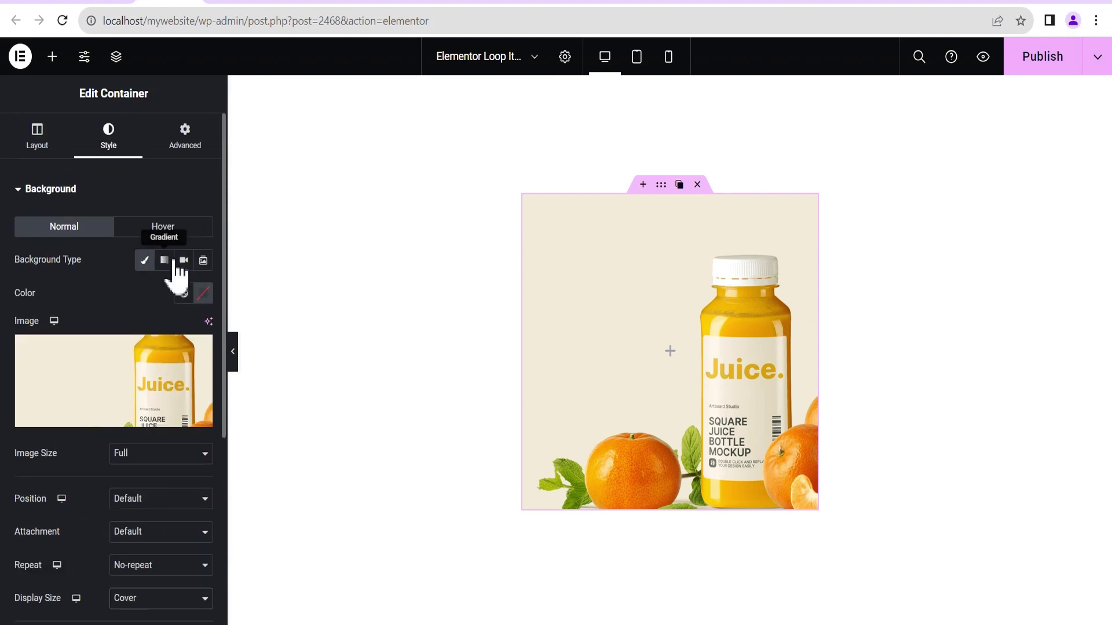
Unlink the container padding and set 0 top, 20 right, 20 bottom, 20 left.
click(185, 139)
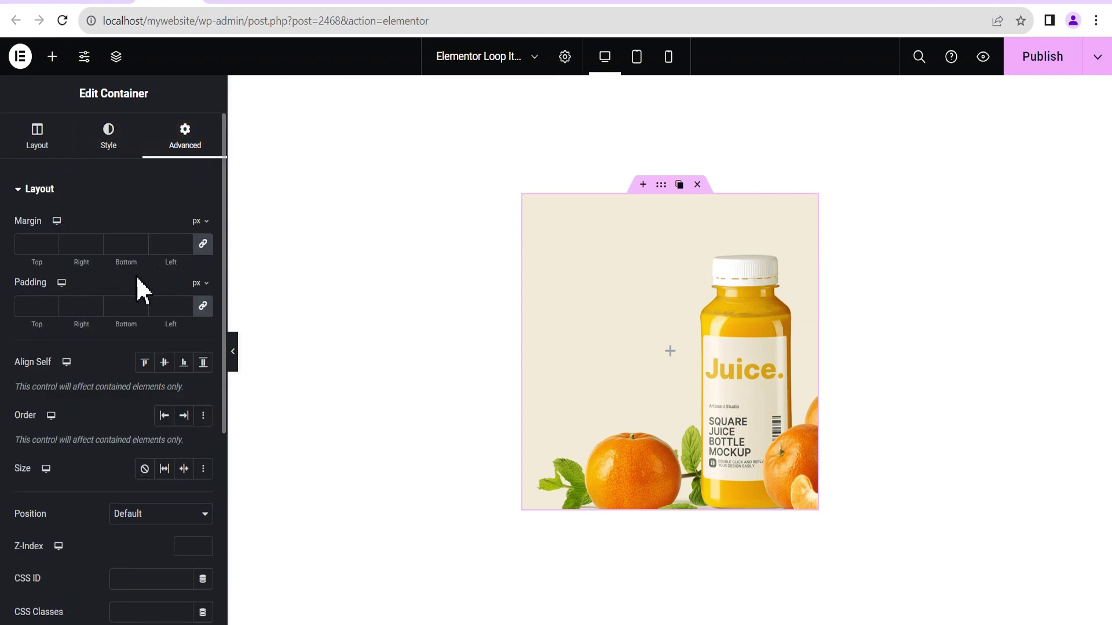
click(204, 307)
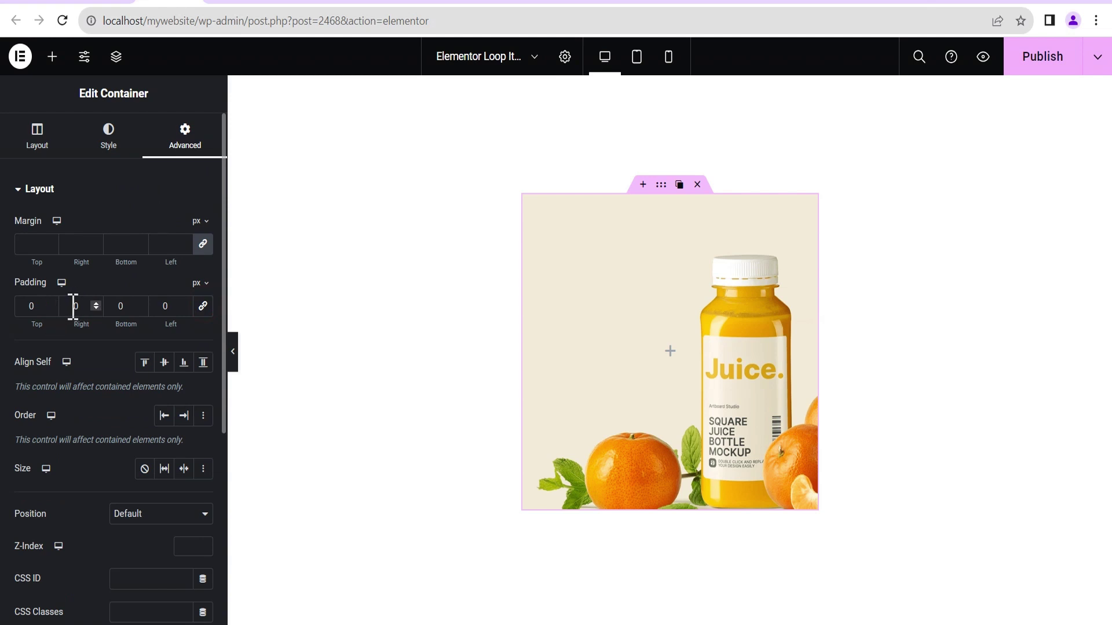
text(2)
click(117, 306)
text(2)
click(162, 306)
text(2)
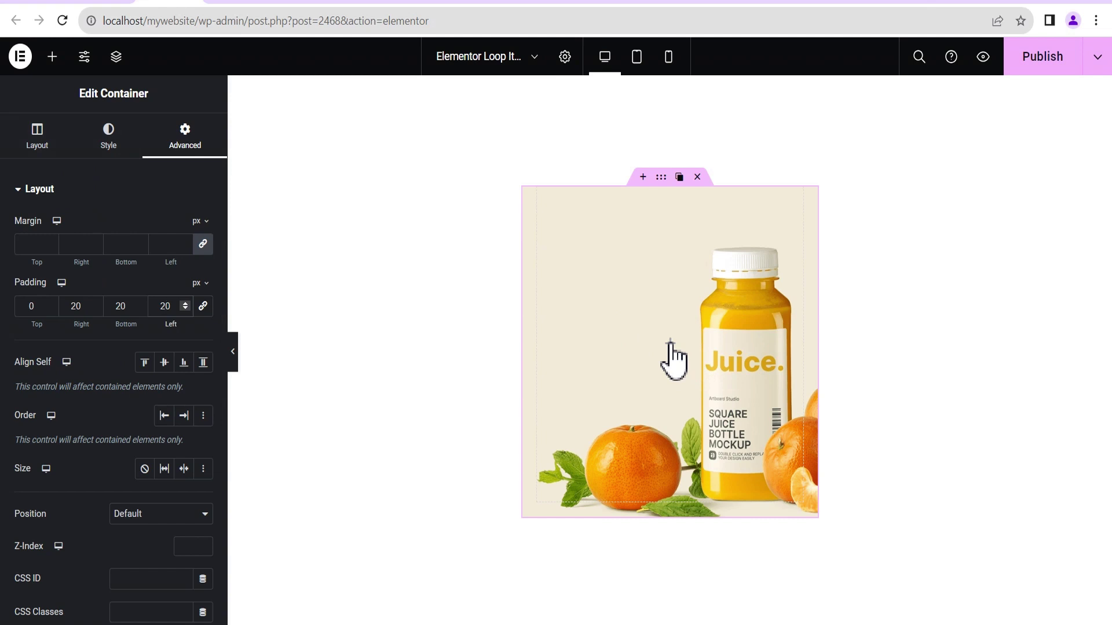
Add a Heading reading 'Delivered to your home', split over three lines with <br> tags.
click(52, 56)
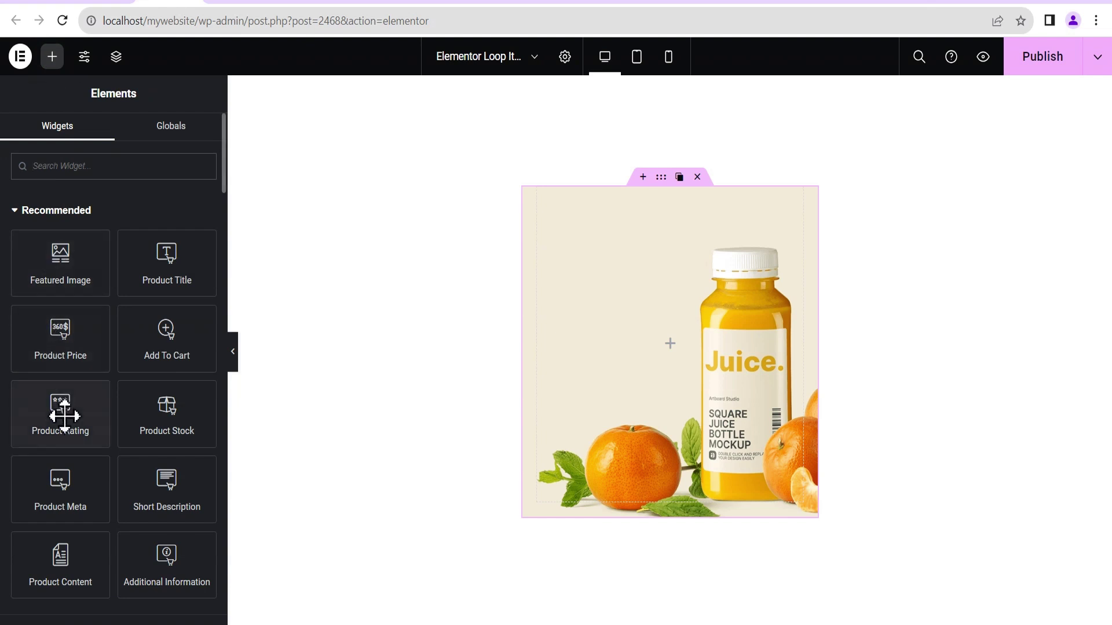
scroll(104, 309, down, 5)
drag(53, 520, 669, 362)
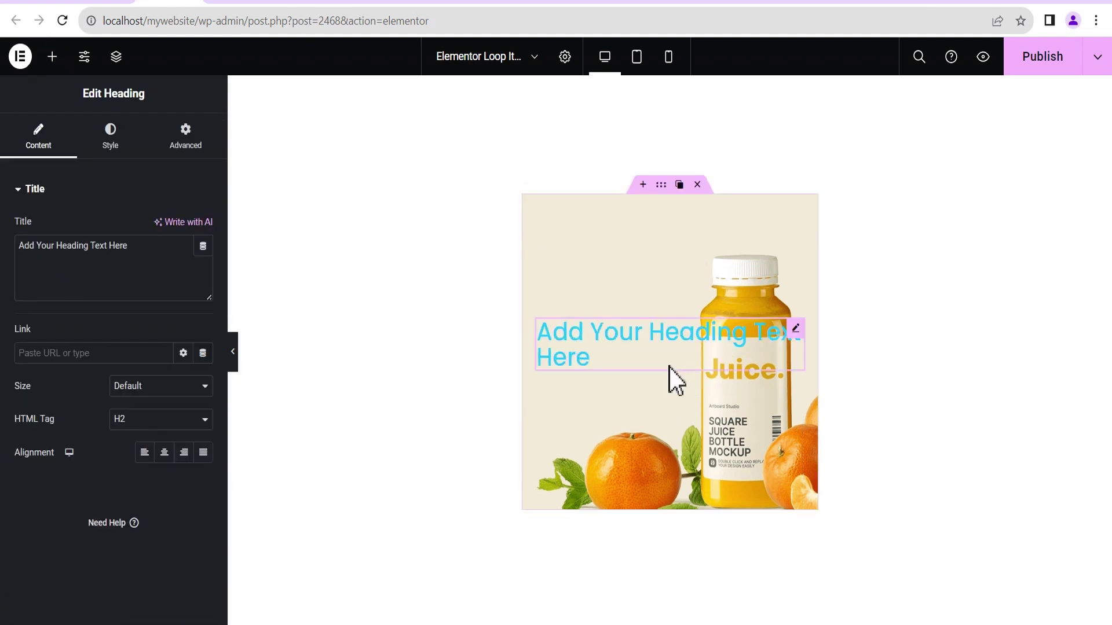
click(86, 266)
drag(129, 249, 7, 256)
text(Delivered to your home)
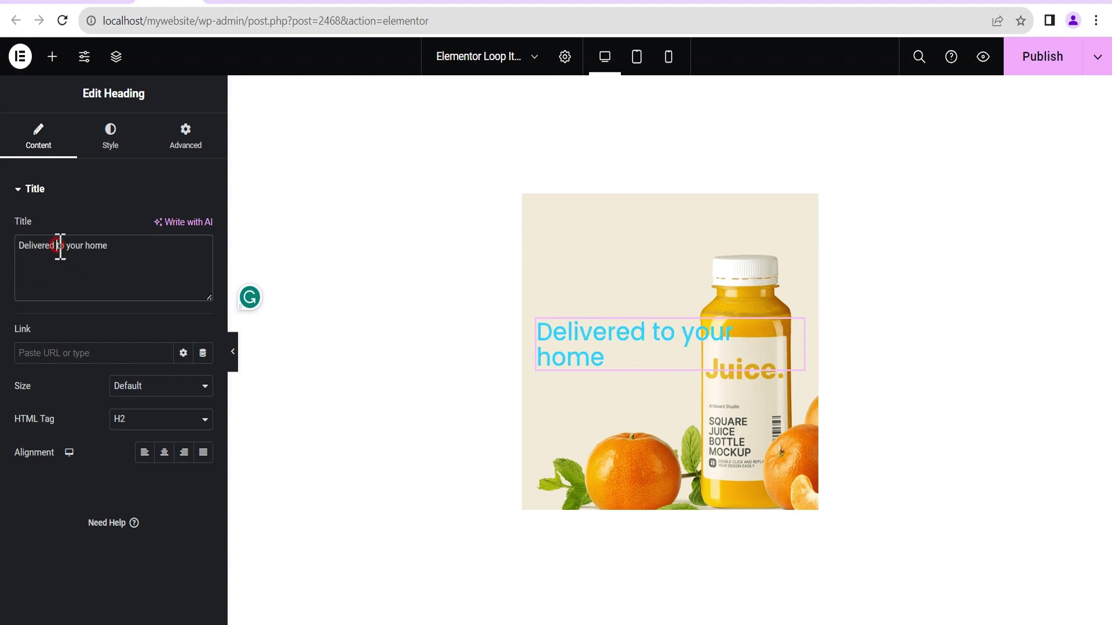
text(<br>)
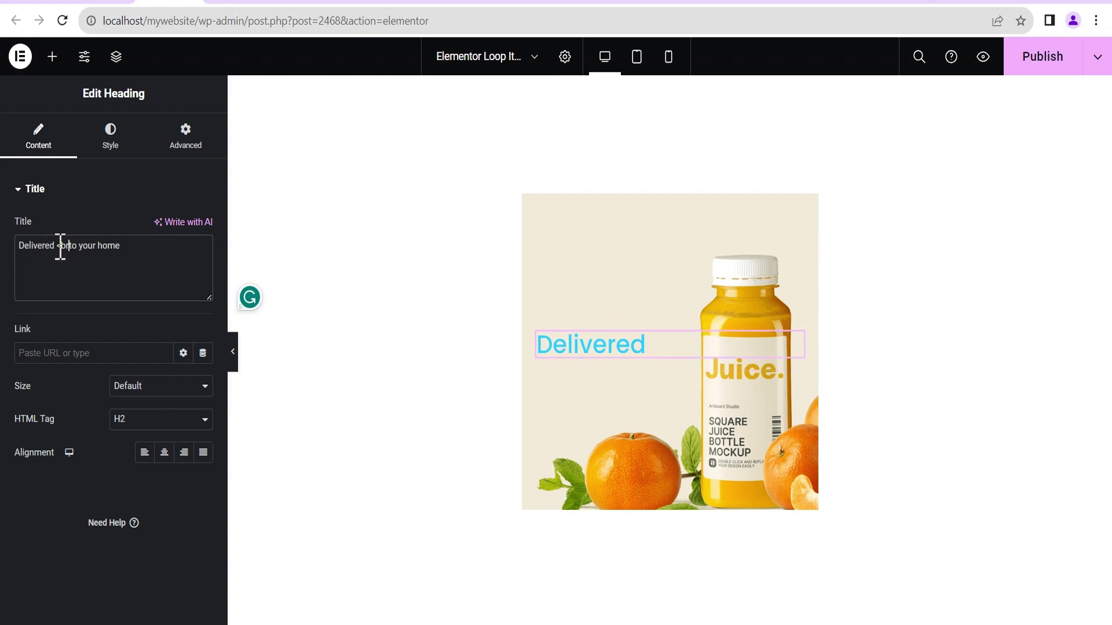
drag(76, 248, 64, 249)
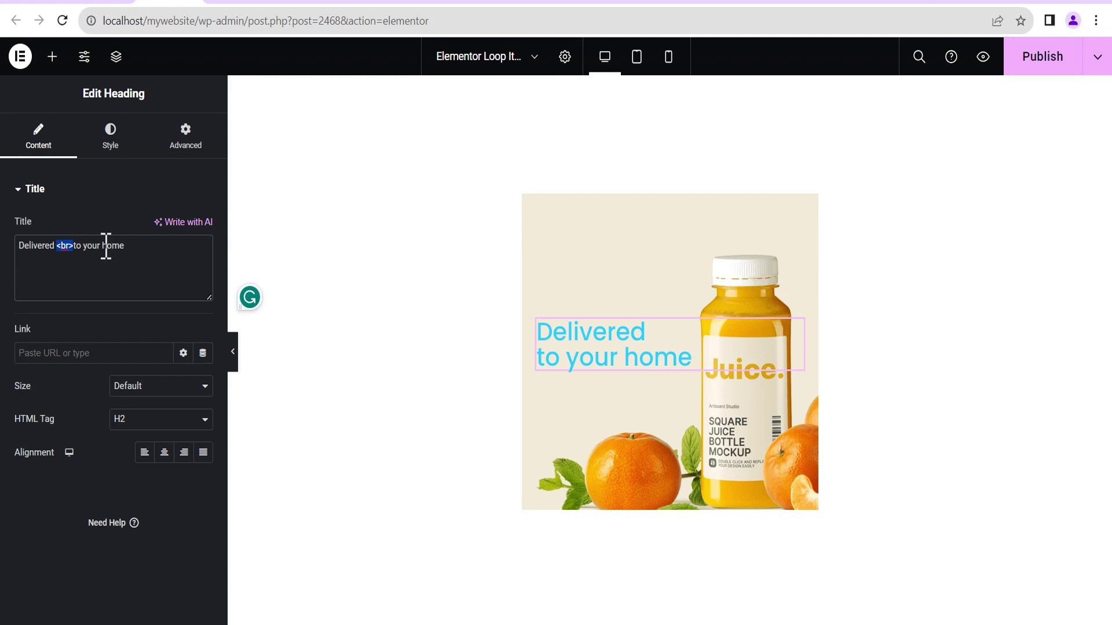
text(<br>)
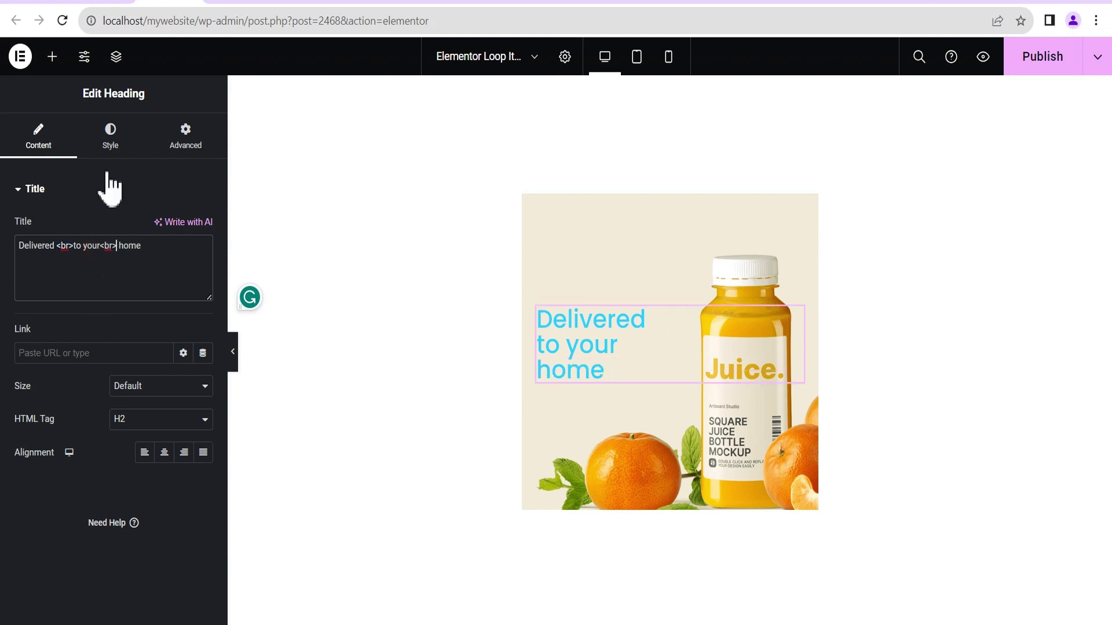
Set the heading's typography font size to 35.
click(111, 146)
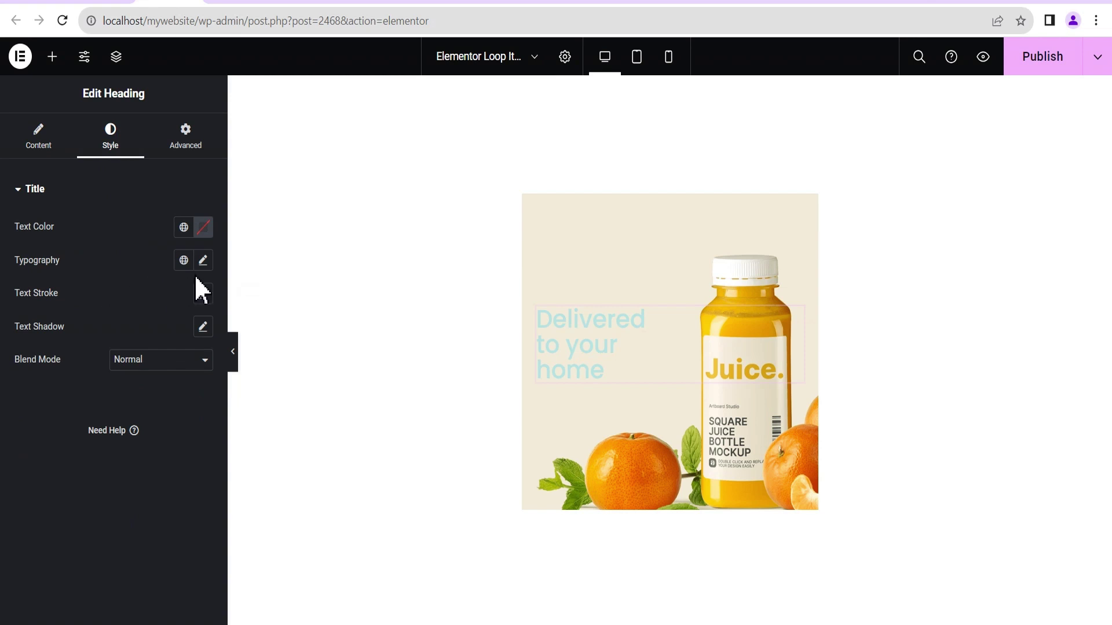
click(202, 260)
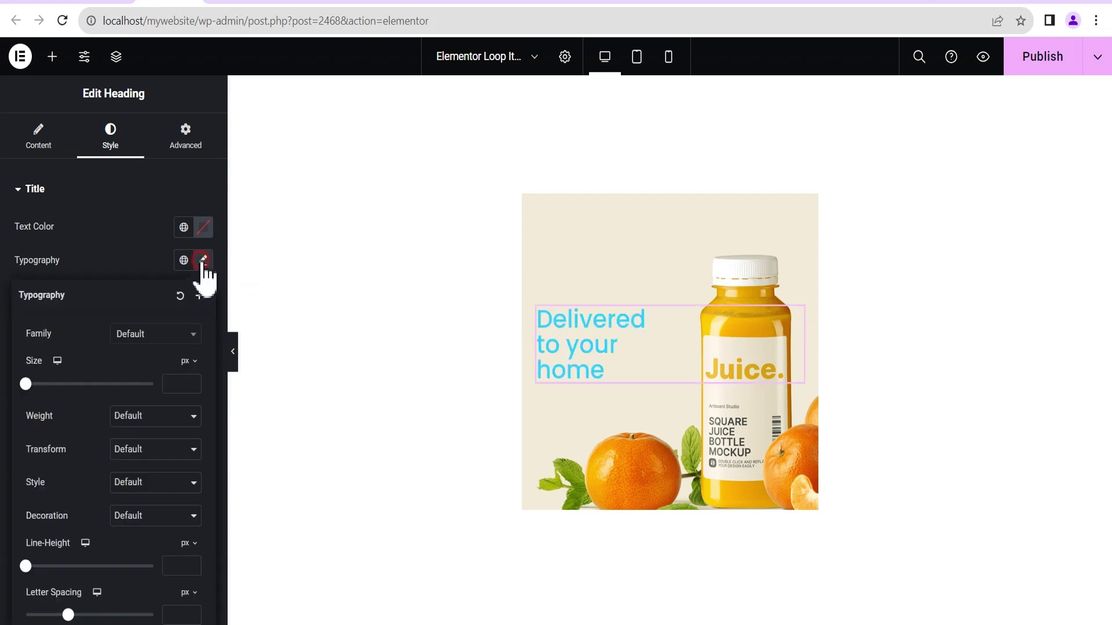
click(173, 384)
text(50)
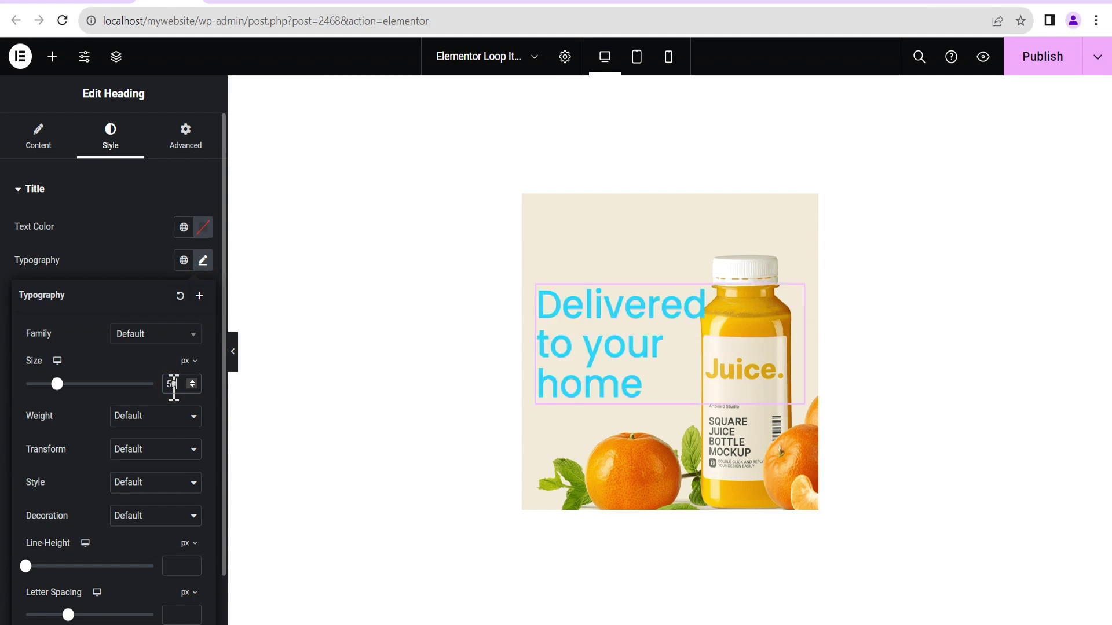
double_click(170, 385)
text(35)
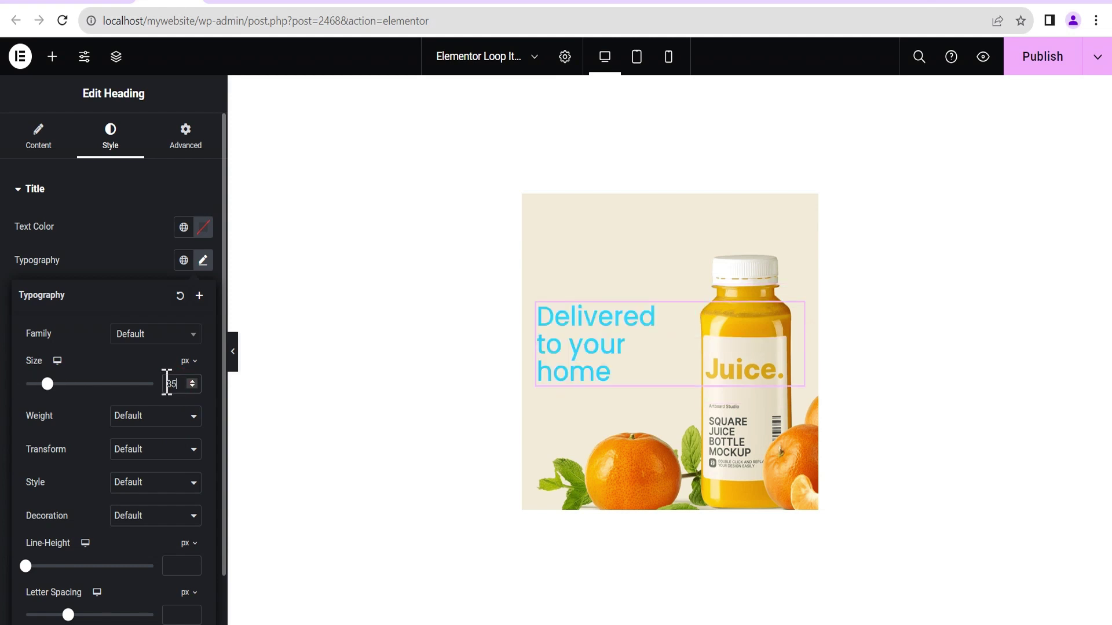
Colour the heading text #434141, then go back to the Ads 1 template.
click(202, 228)
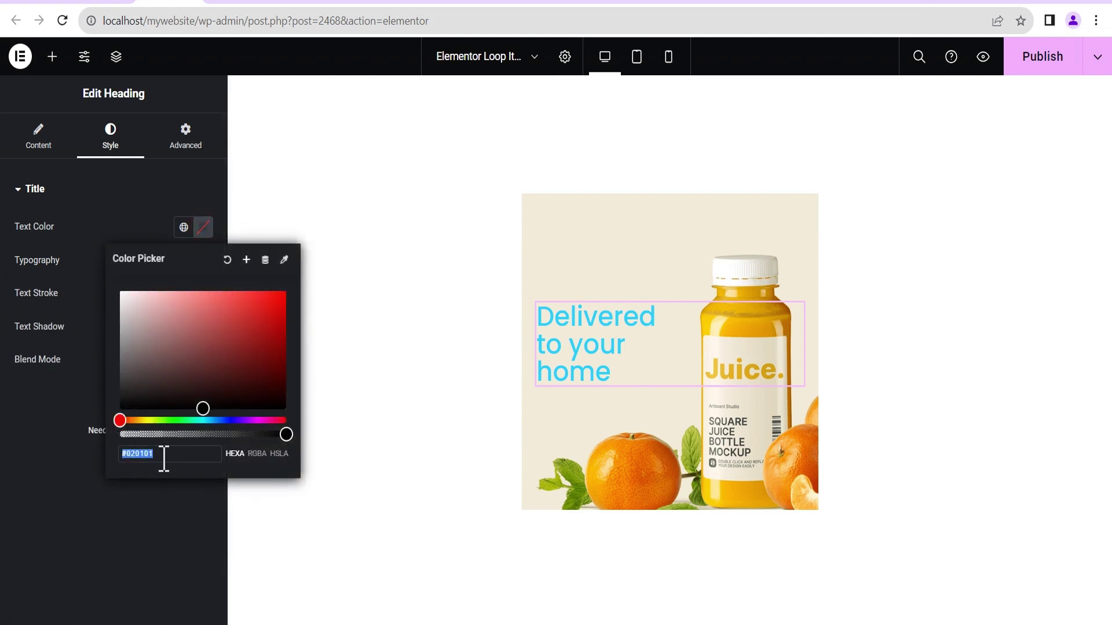
text(434)
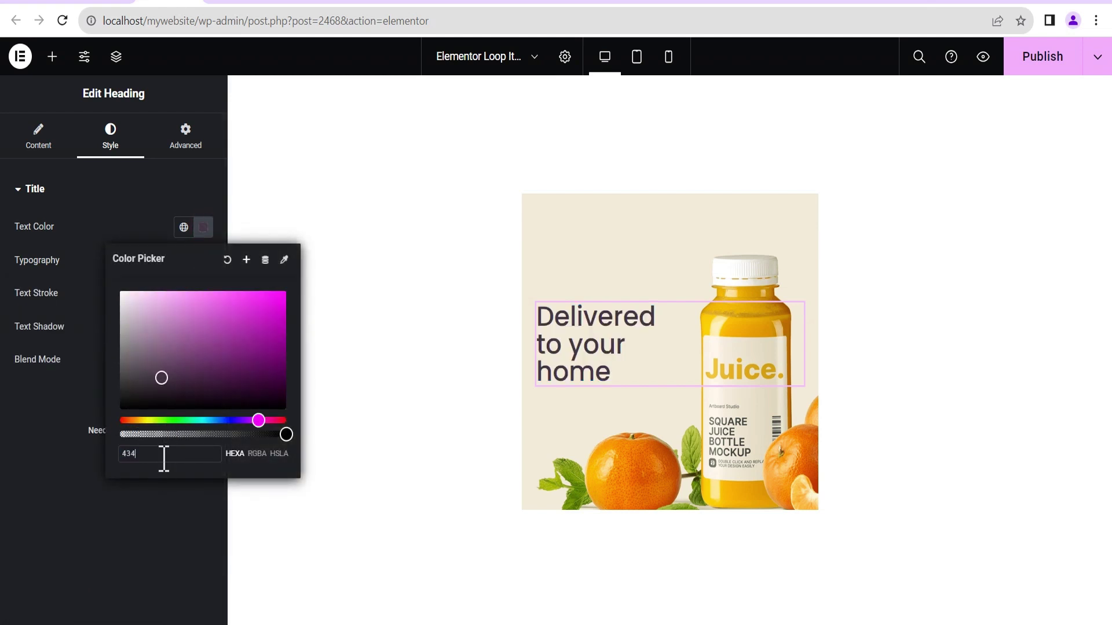
text(141)
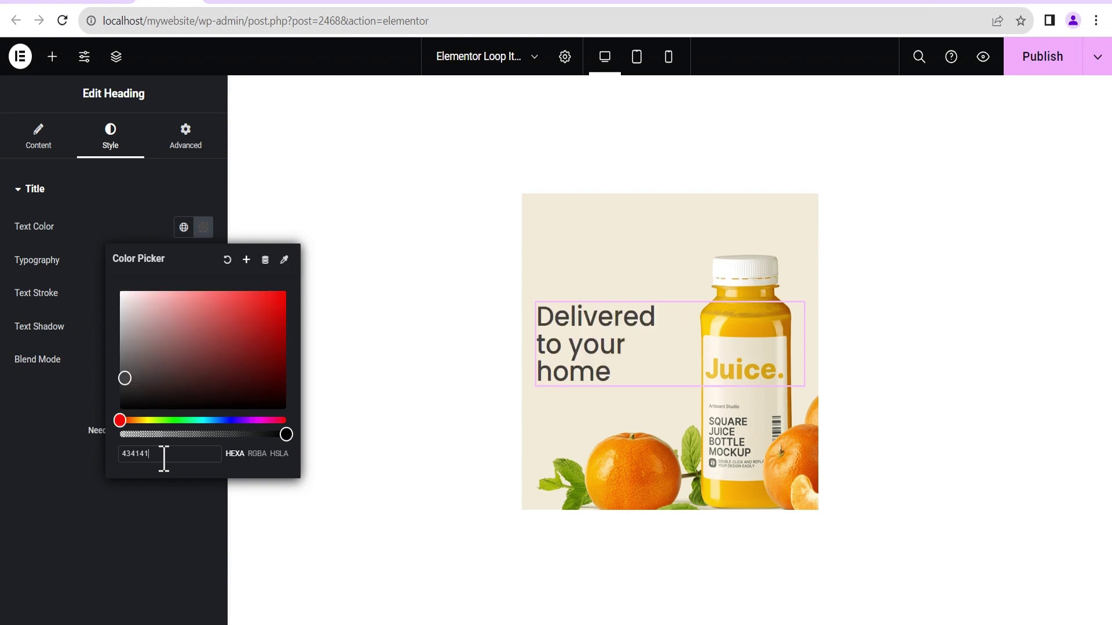
click(38, 440)
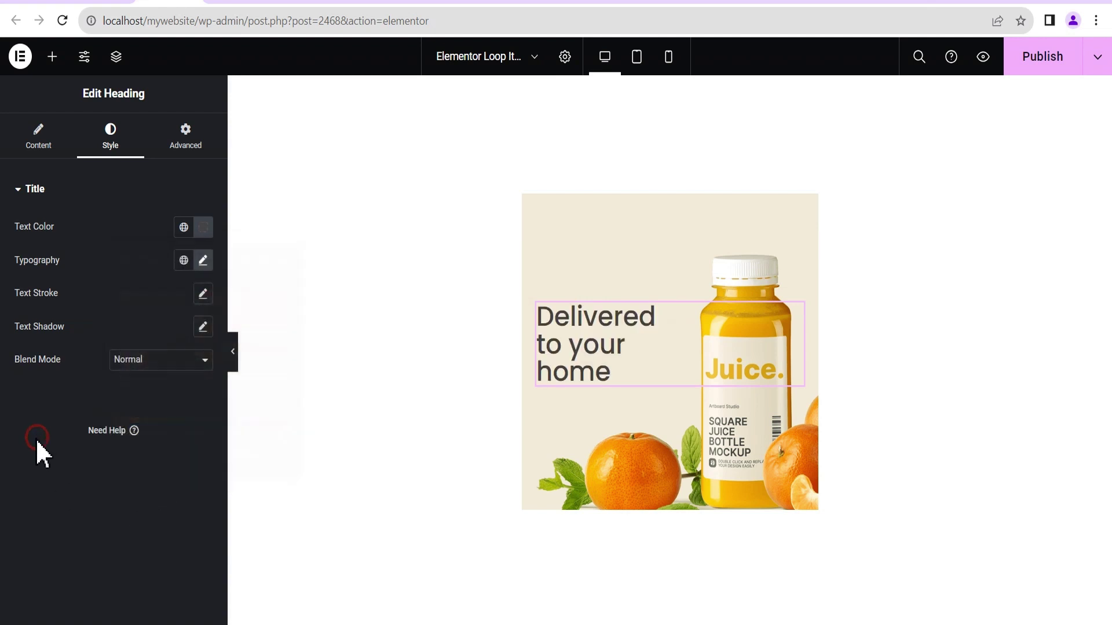
click(231, 4)
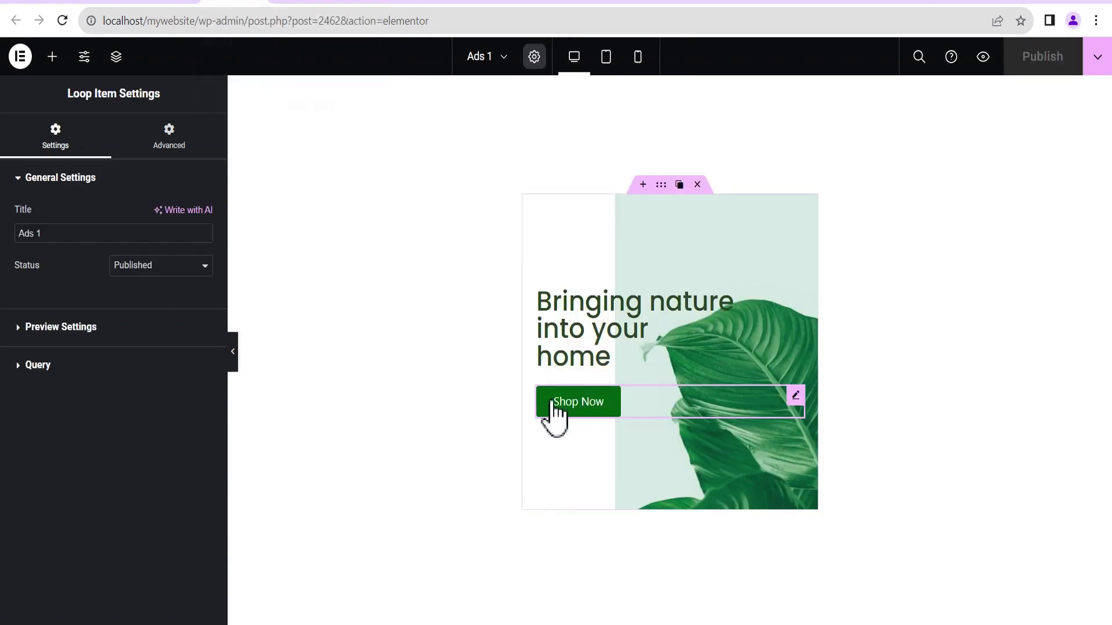
Copy the Shop Now button from Ads 1 and paste it under the juice heading.
right_click(794, 401)
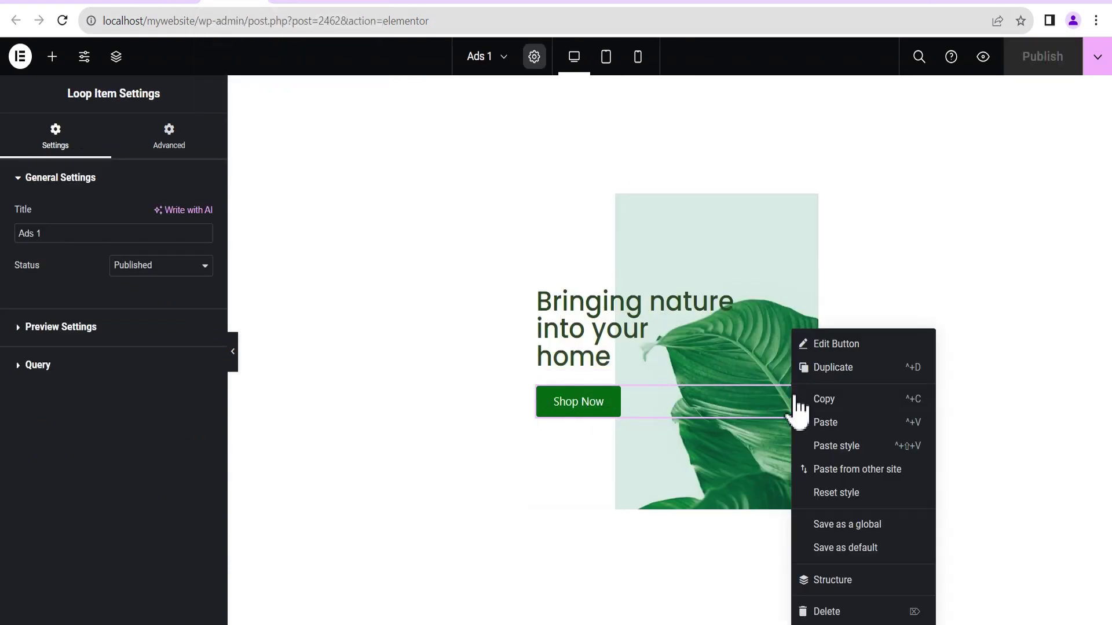
click(823, 399)
click(171, 4)
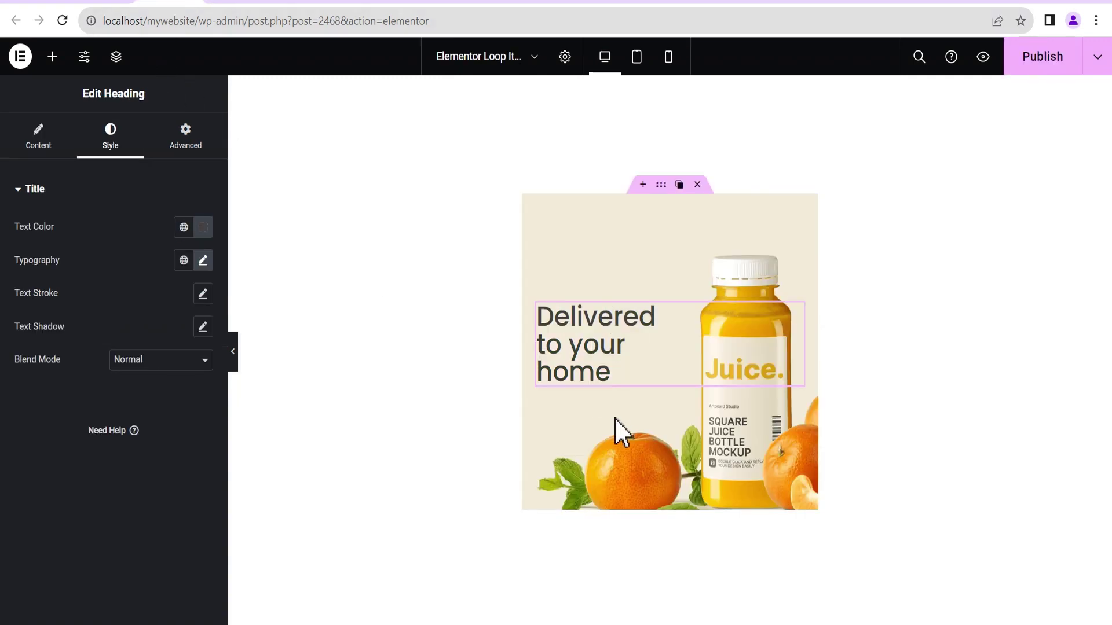
right_click(588, 349)
click(623, 431)
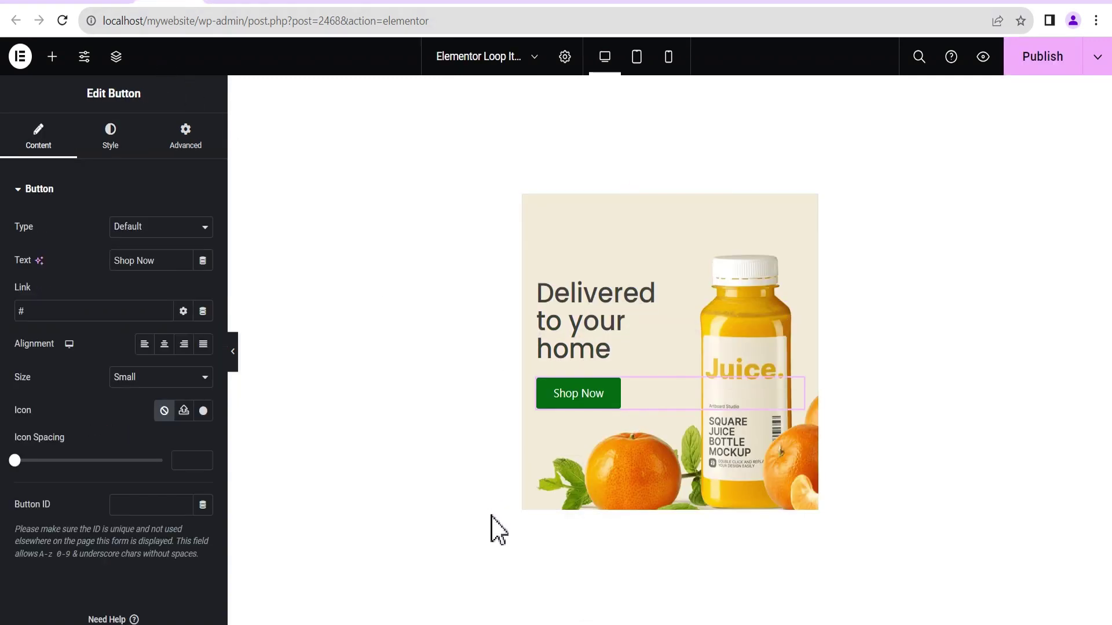
click(233, 360)
click(5, 351)
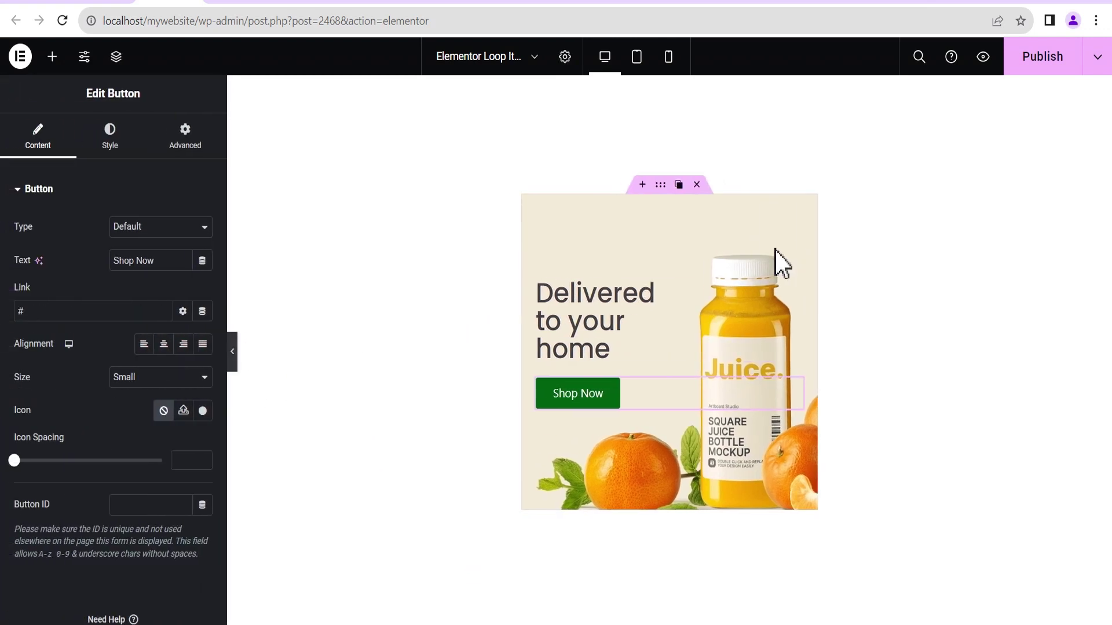
Give the juice banner container a 20 px border radius on all four corners and check the rounded edges.
click(661, 184)
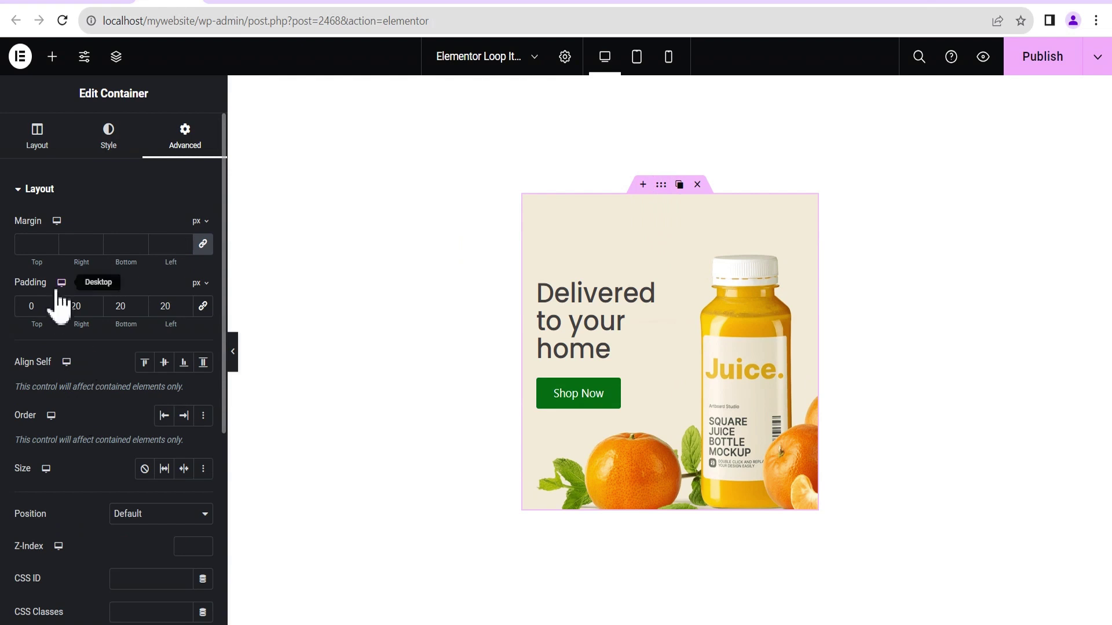
click(47, 194)
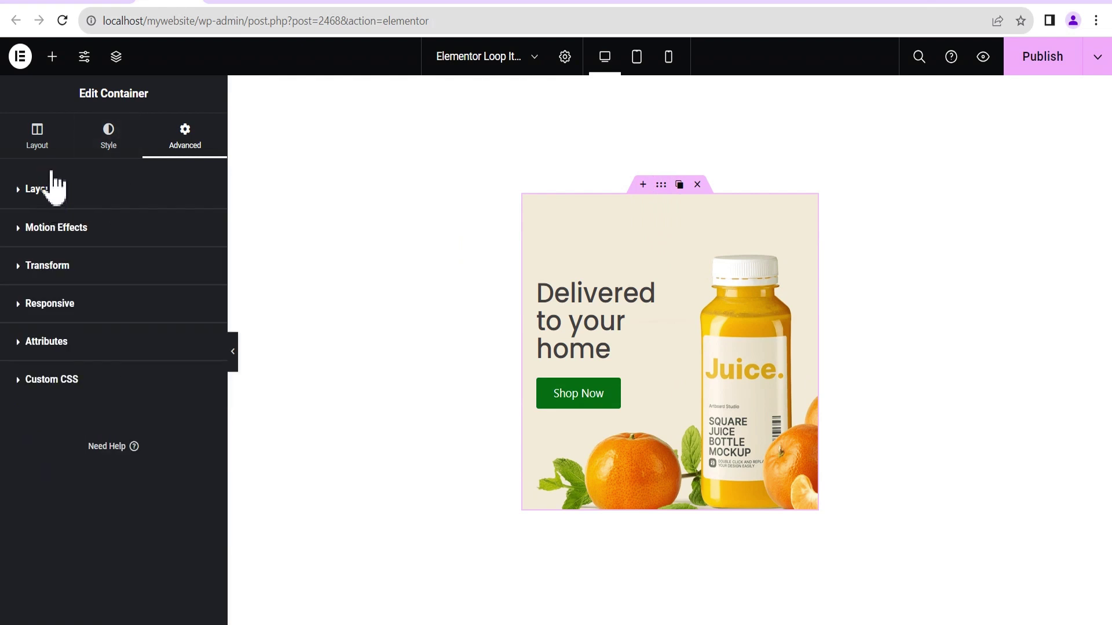
click(107, 152)
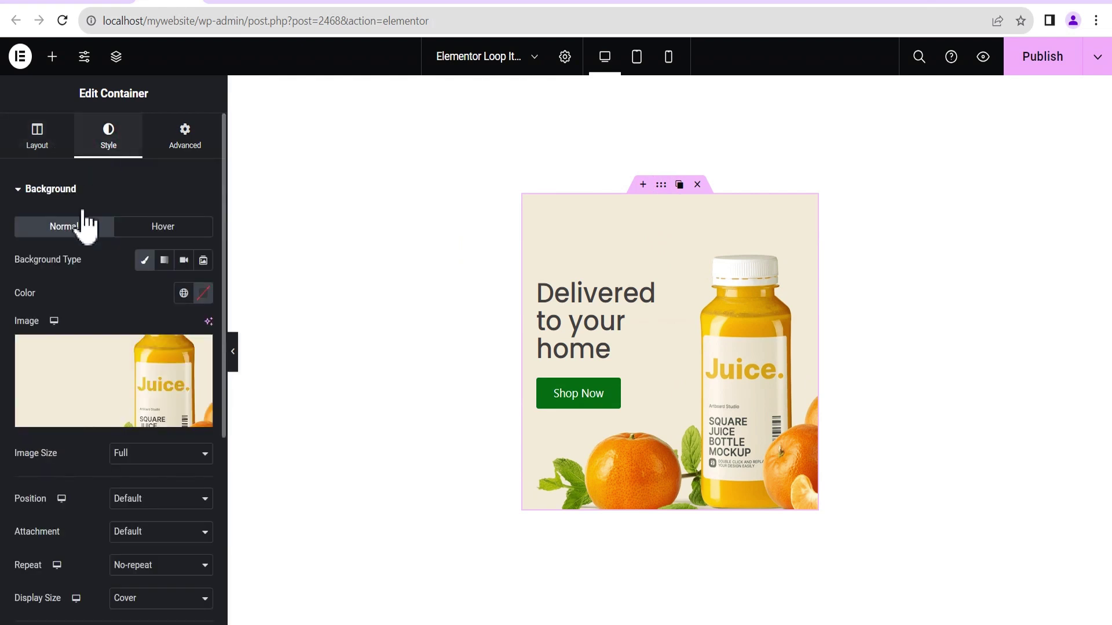
click(64, 188)
click(53, 286)
click(36, 401)
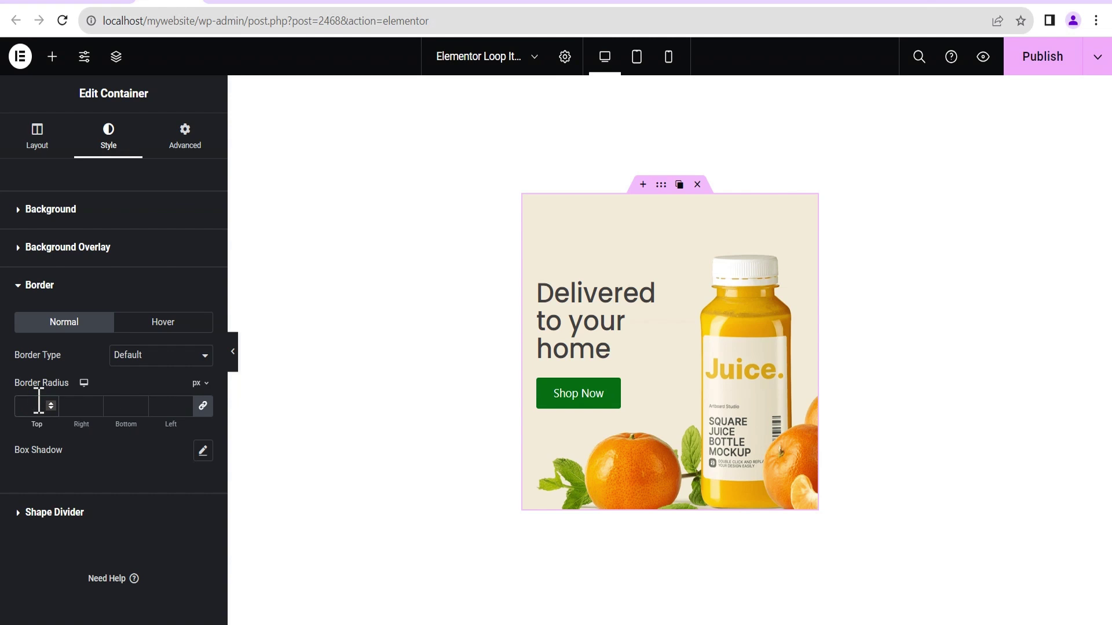
text(20)
click(233, 362)
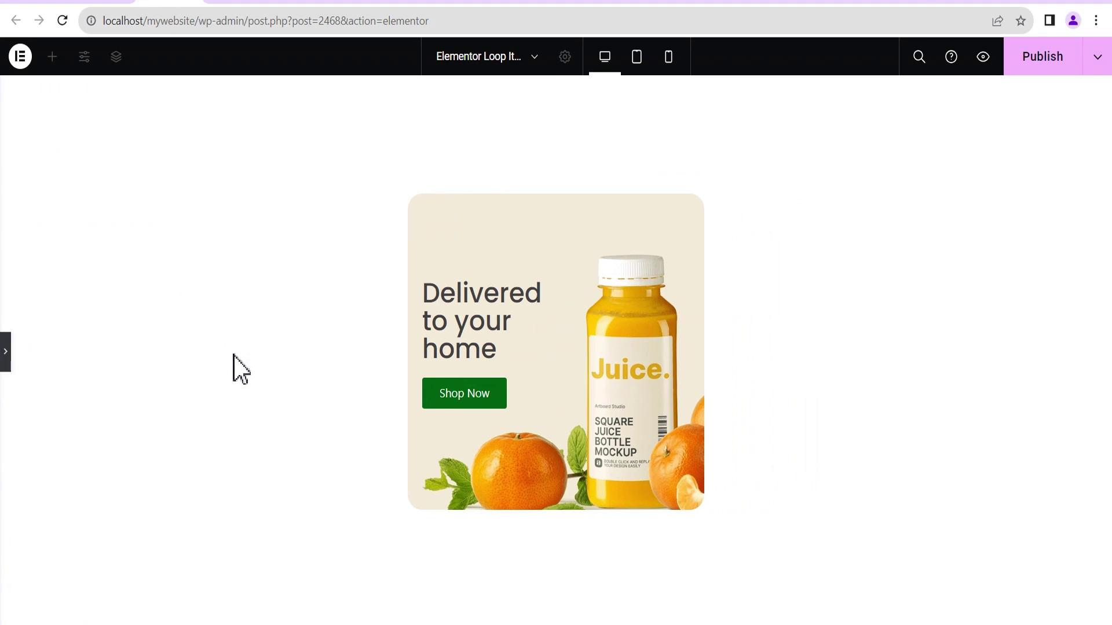
click(7, 365)
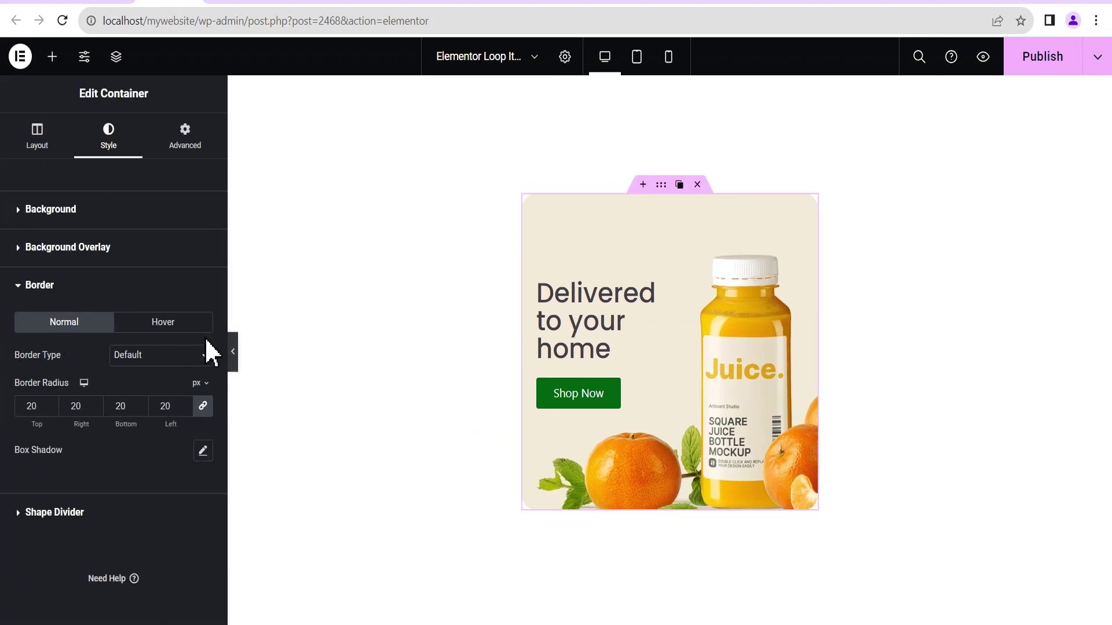
Change the juice loop item template's title to 'Ads 2' and publish it.
click(564, 57)
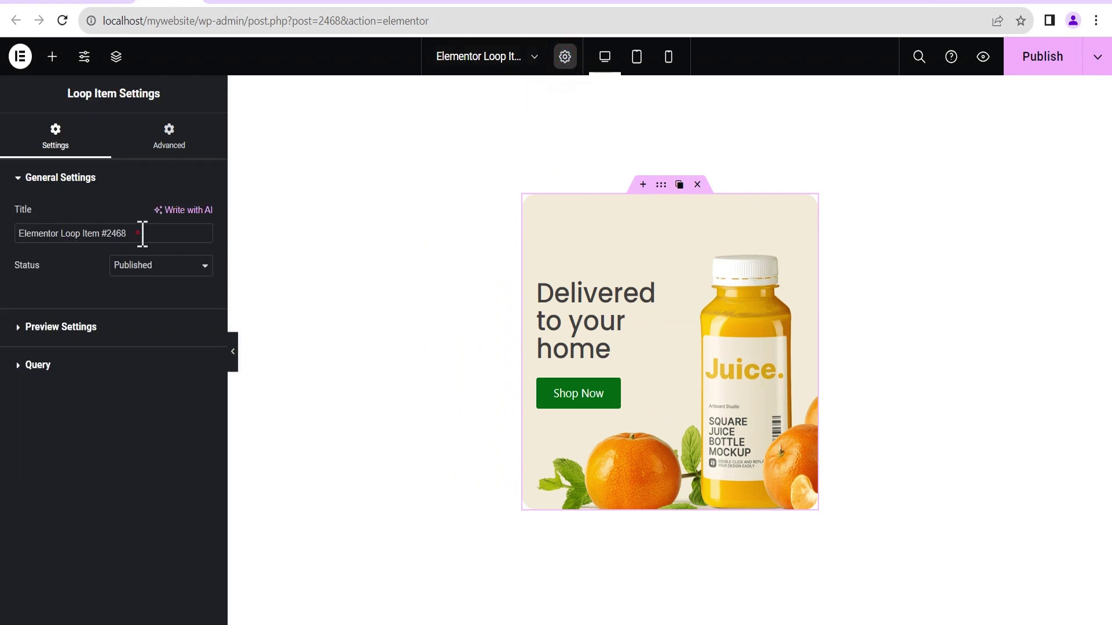
drag(143, 233, 2, 235)
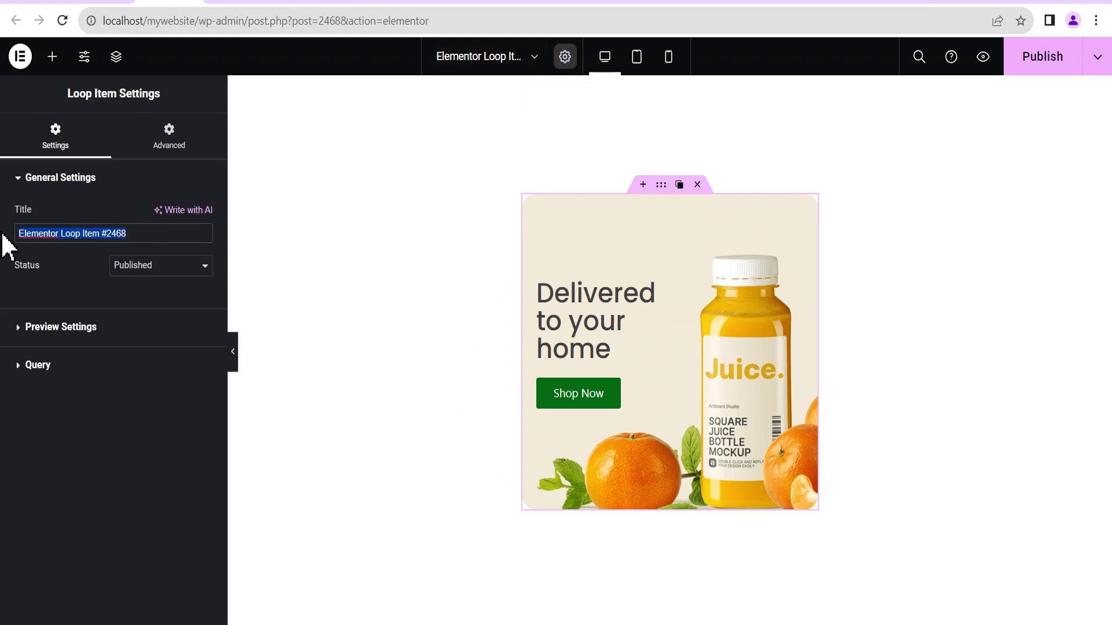
text(Ads 2)
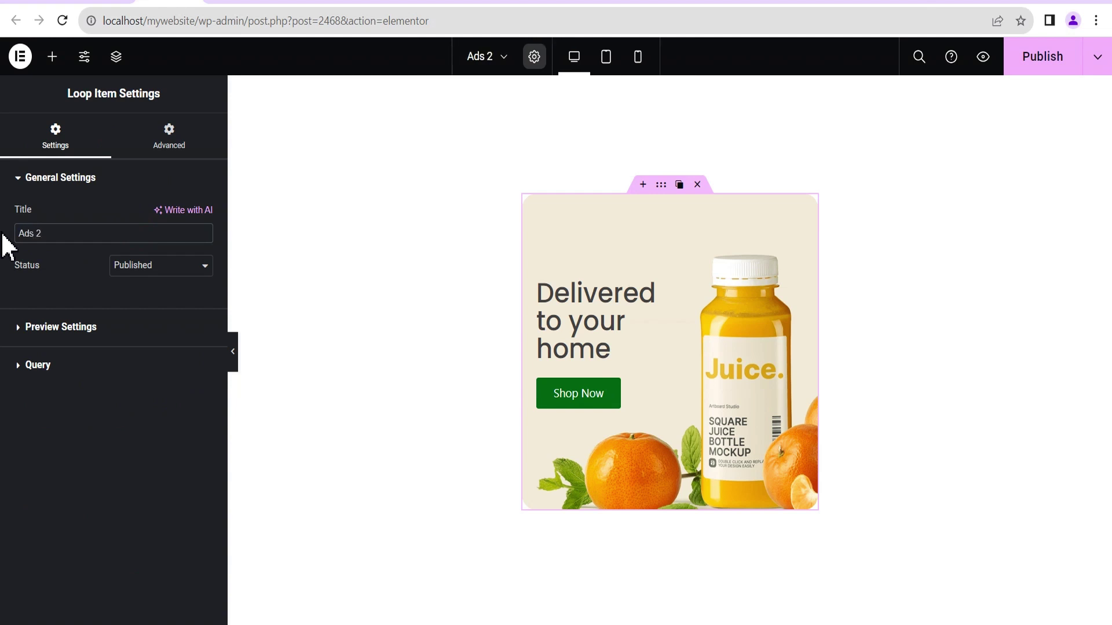
click(64, 280)
click(1051, 69)
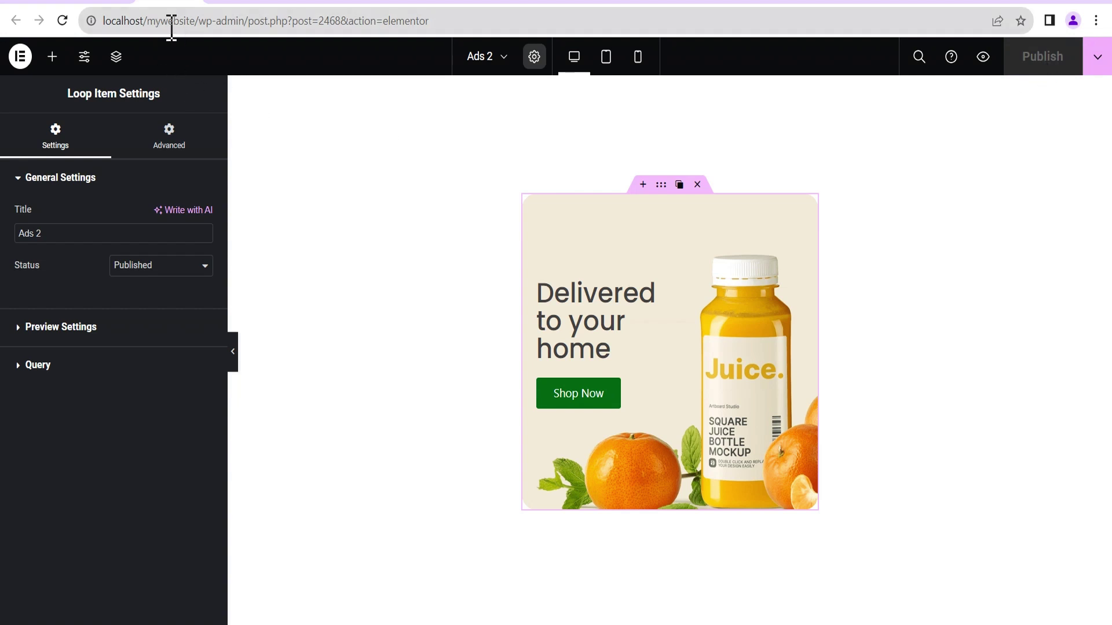
click(105, 2)
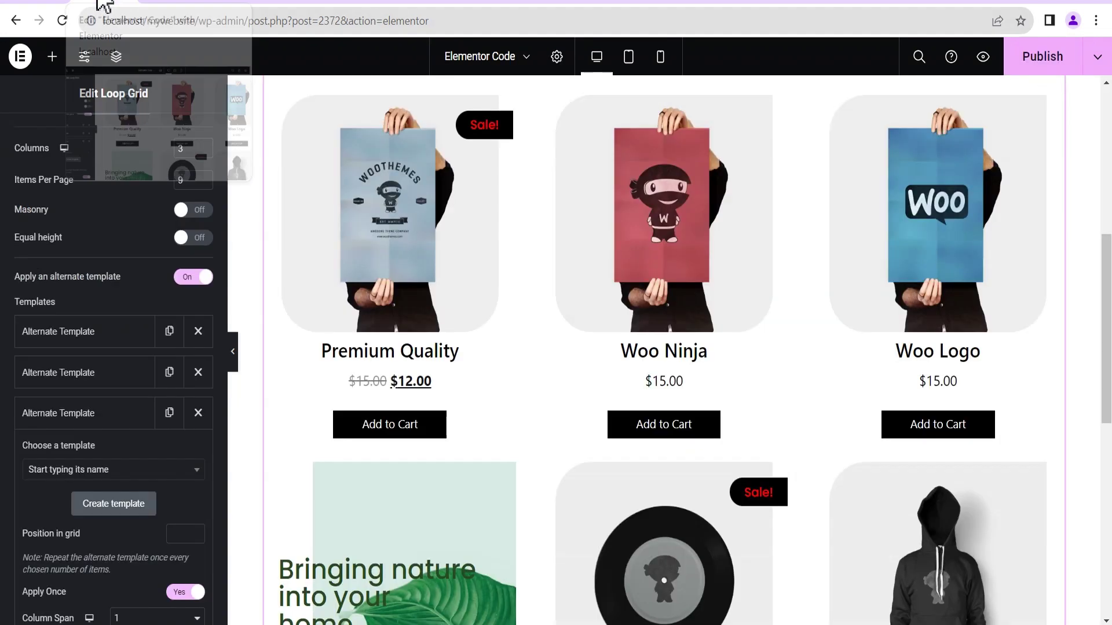
Set the third alternate template to Ads 2 at grid position 5.
click(75, 471)
text(ads 2)
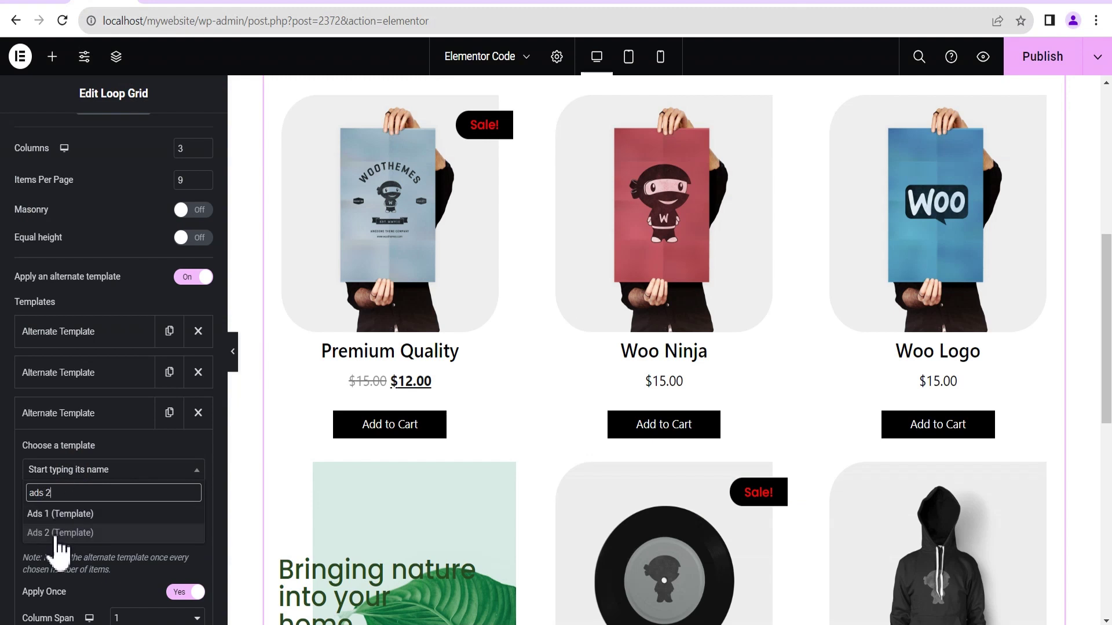
click(58, 533)
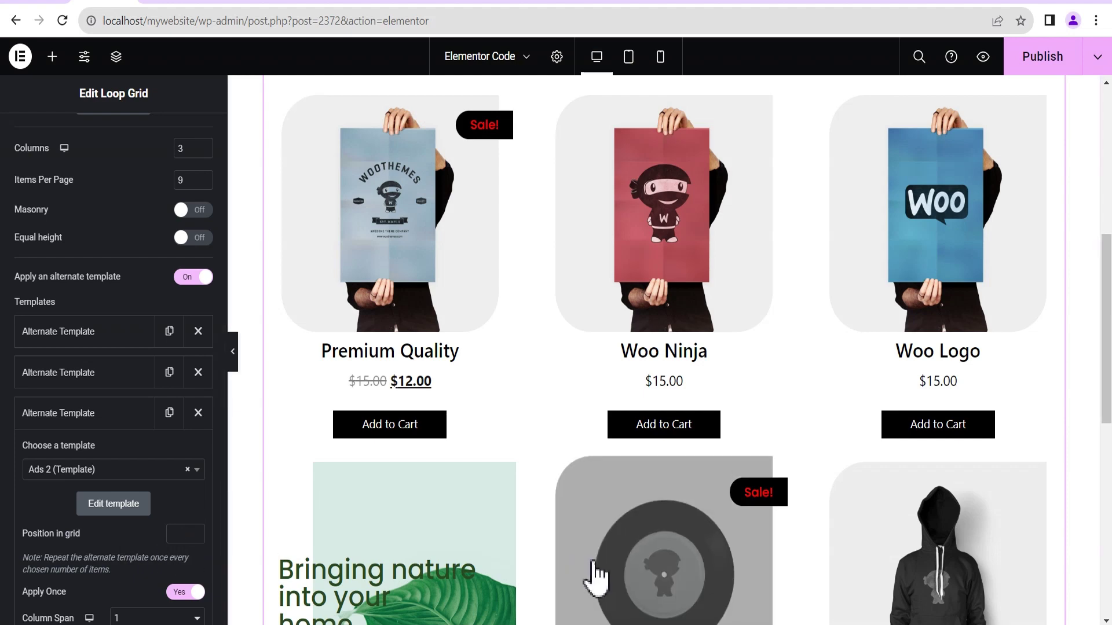
scroll(640, 409, up, 3)
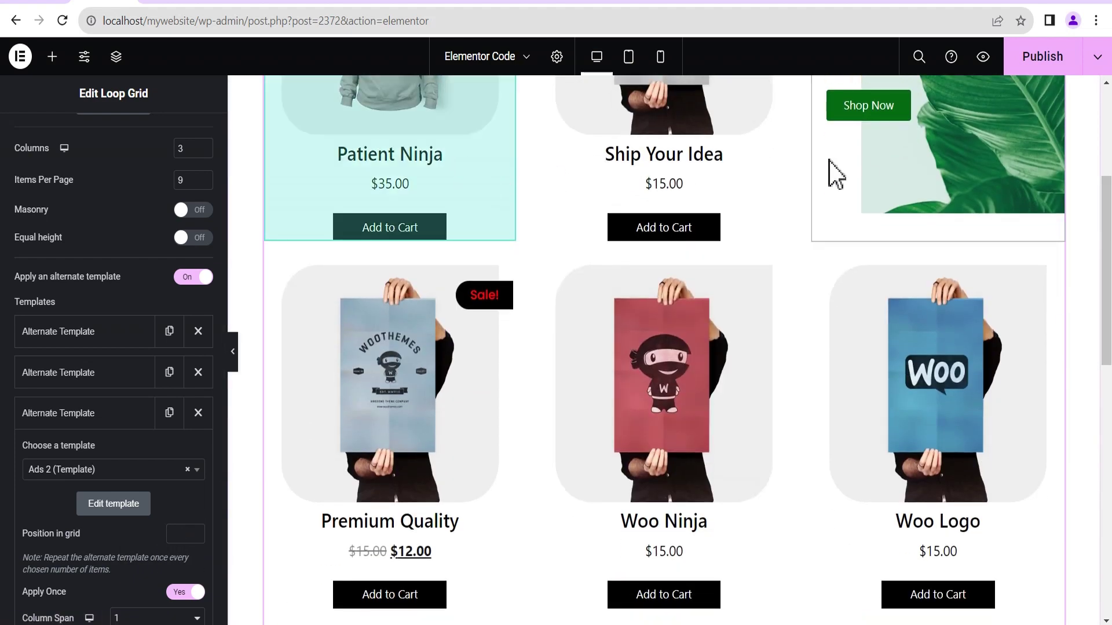
click(180, 532)
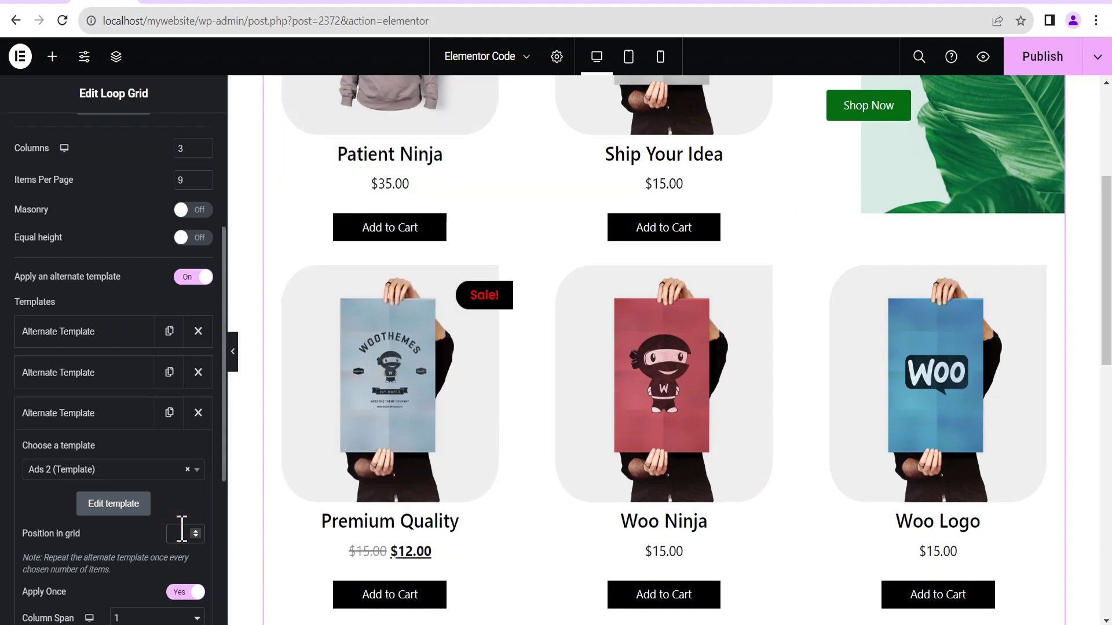
text(5)
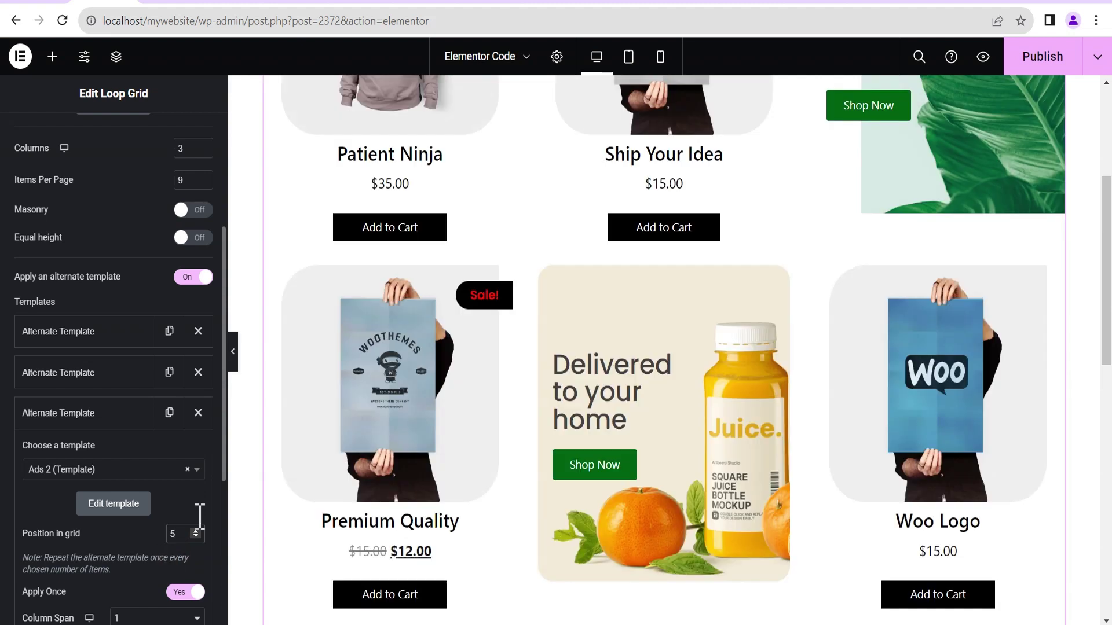
Check the juice banner appears fifth in the product grid, then publish the page.
click(234, 360)
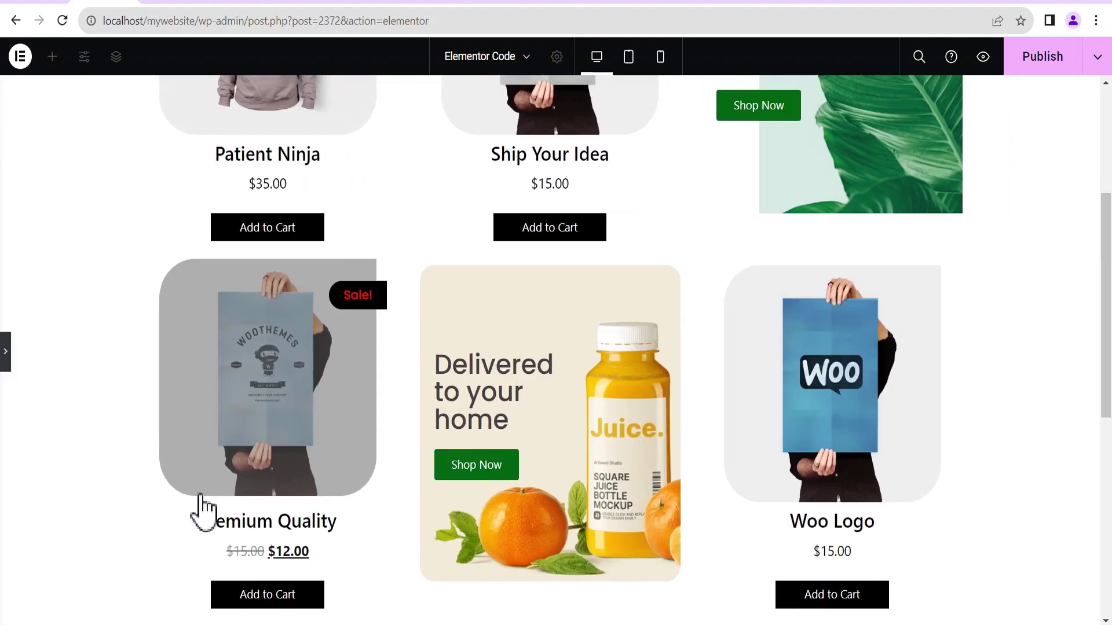
scroll(1110, 451, down, 8)
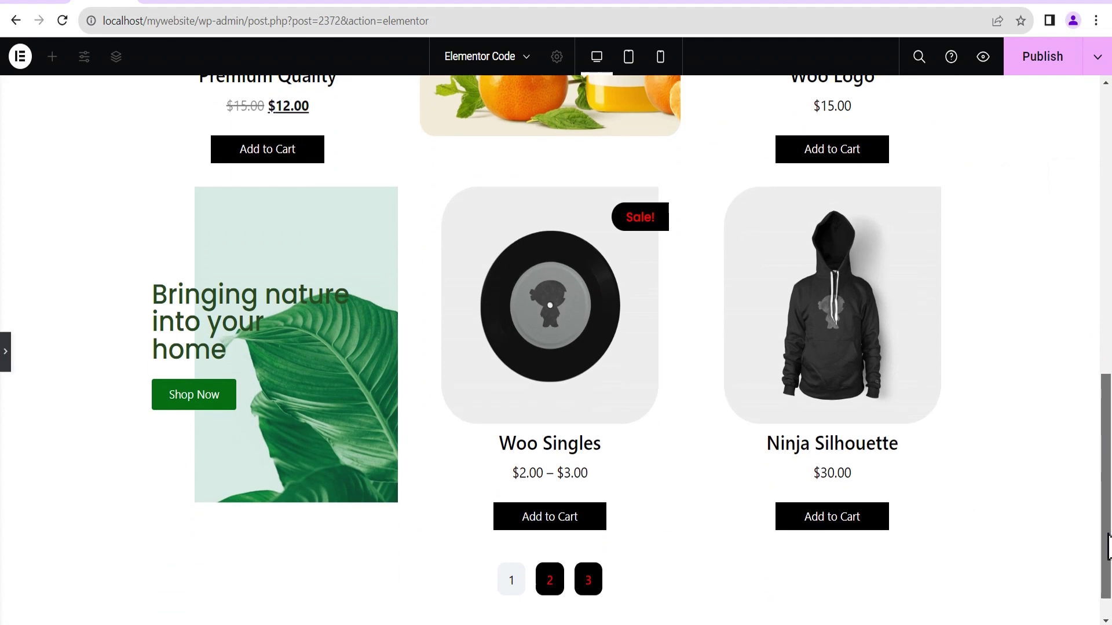
scroll(1107, 544, up, 5)
click(5, 351)
click(87, 429)
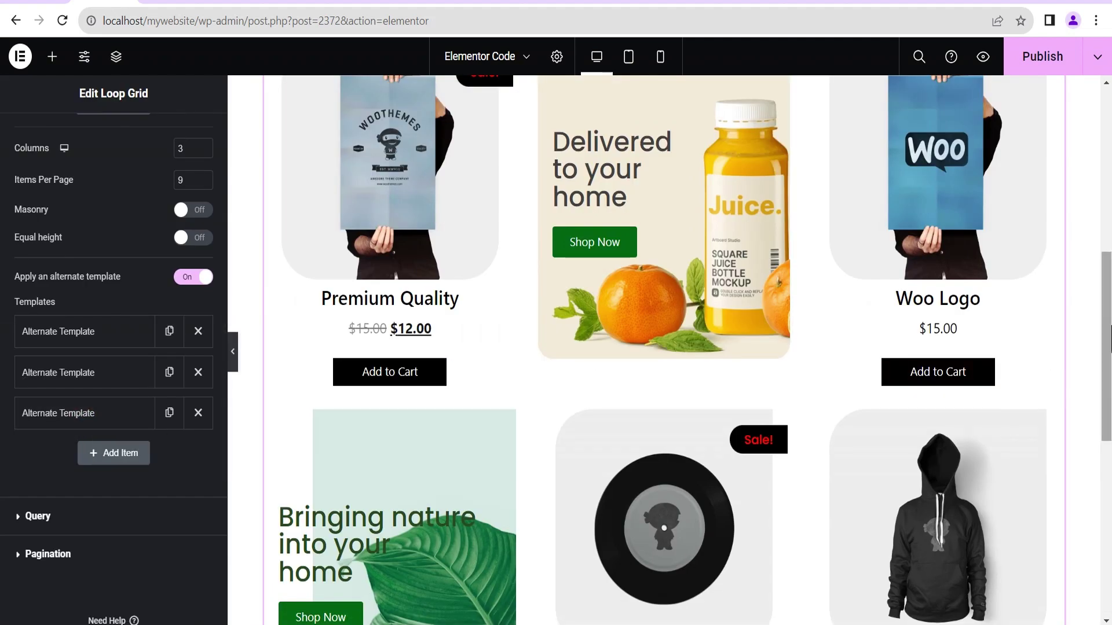
scroll(1036, 174, up, 4)
click(1036, 64)
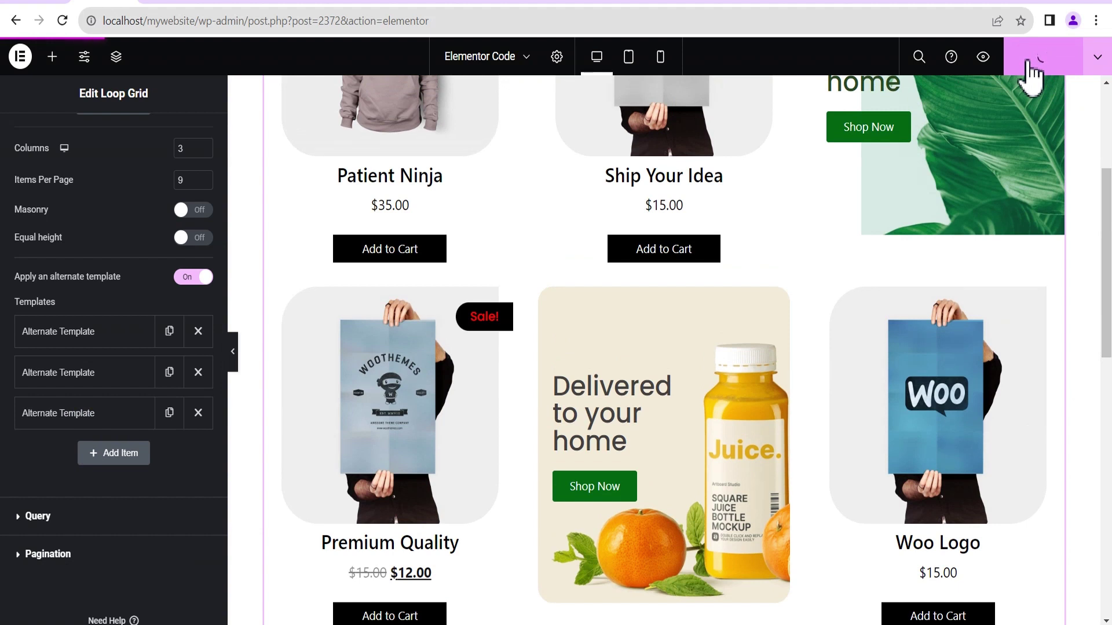
Open the live page preview and scroll through the first page of products.
click(983, 56)
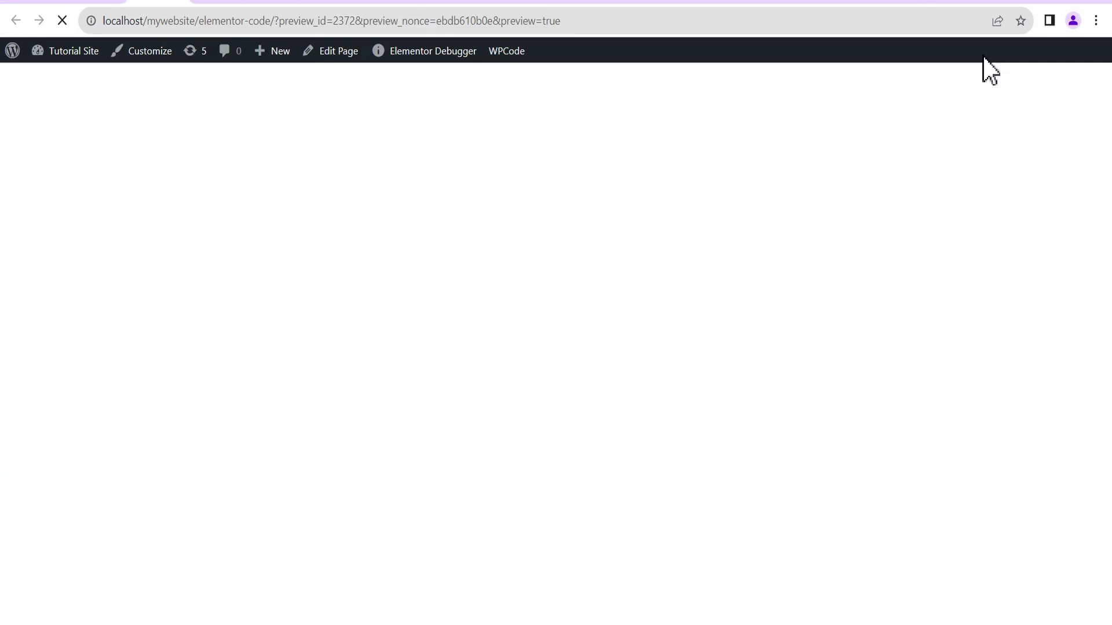
drag(1108, 125, 1089, 344)
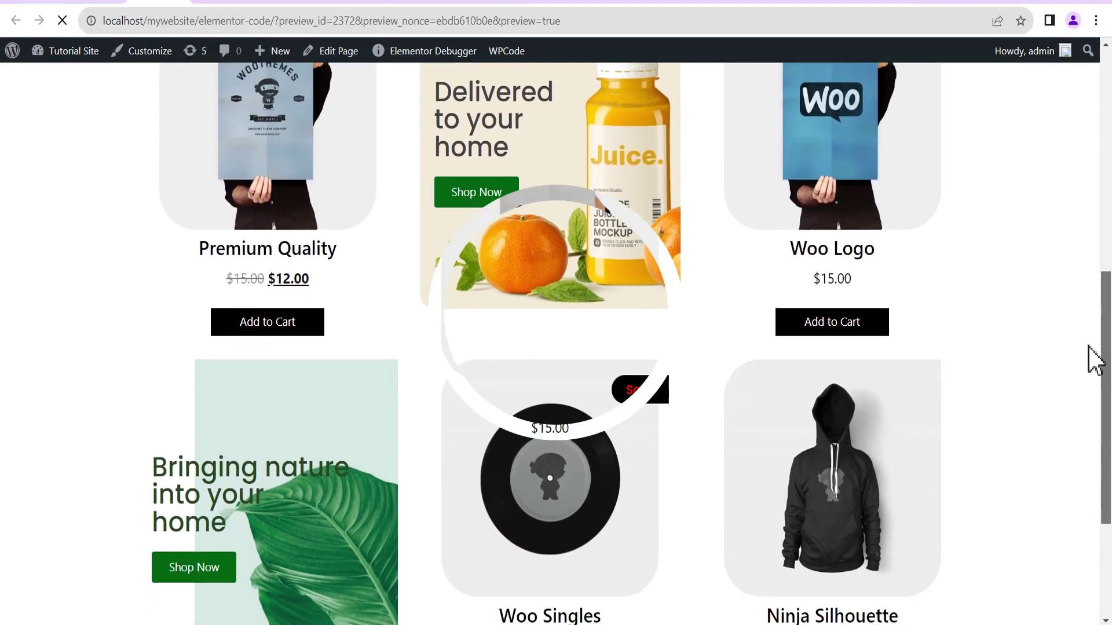
drag(1109, 156, 1109, 451)
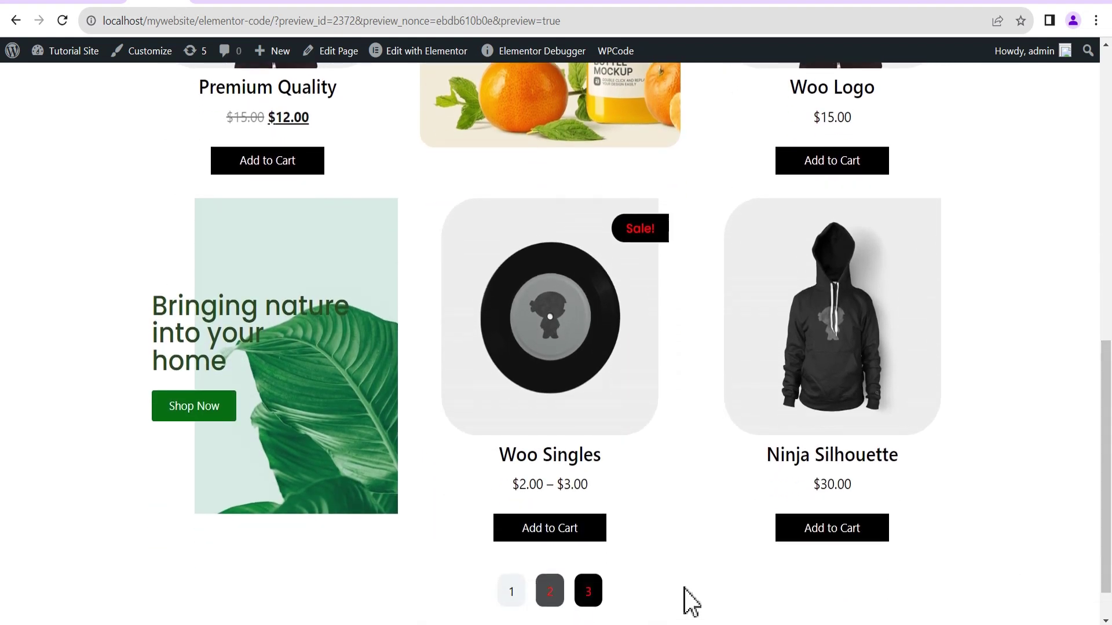
Go to page 2 of the products and scroll through it to check the banners.
click(549, 592)
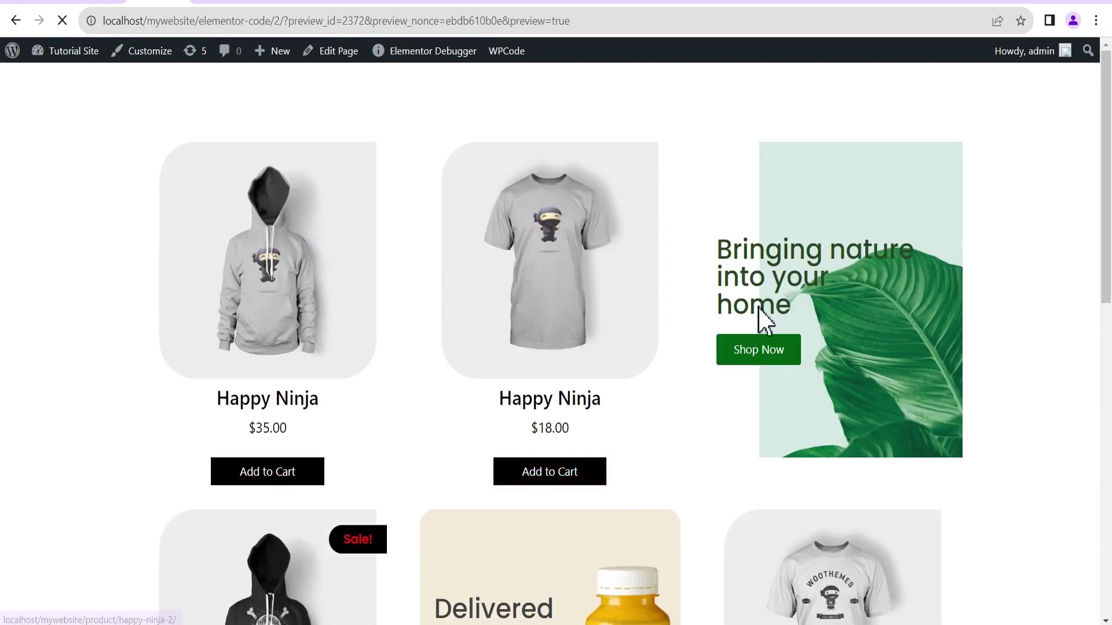
drag(1106, 204, 1107, 540)
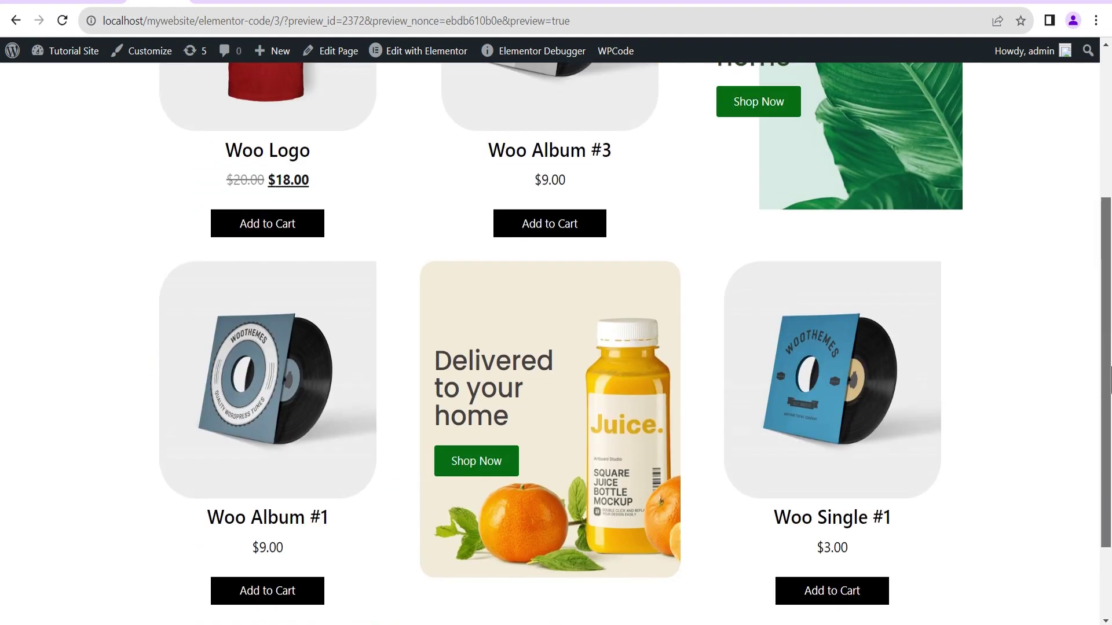
drag(1109, 562, 1110, 239)
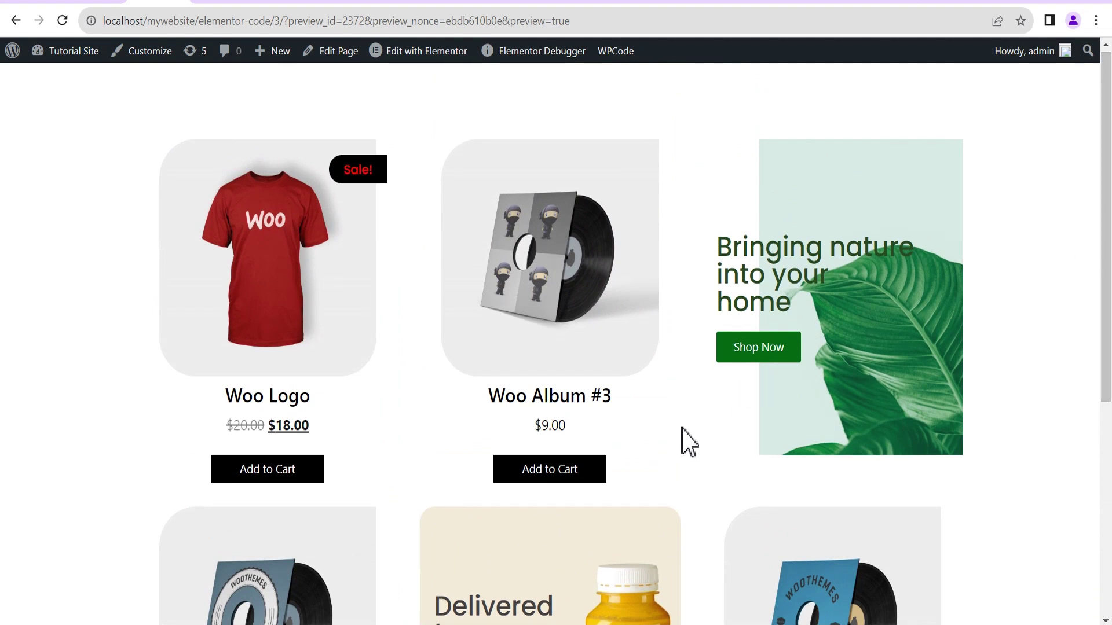
scroll(1106, 238, down, 6)
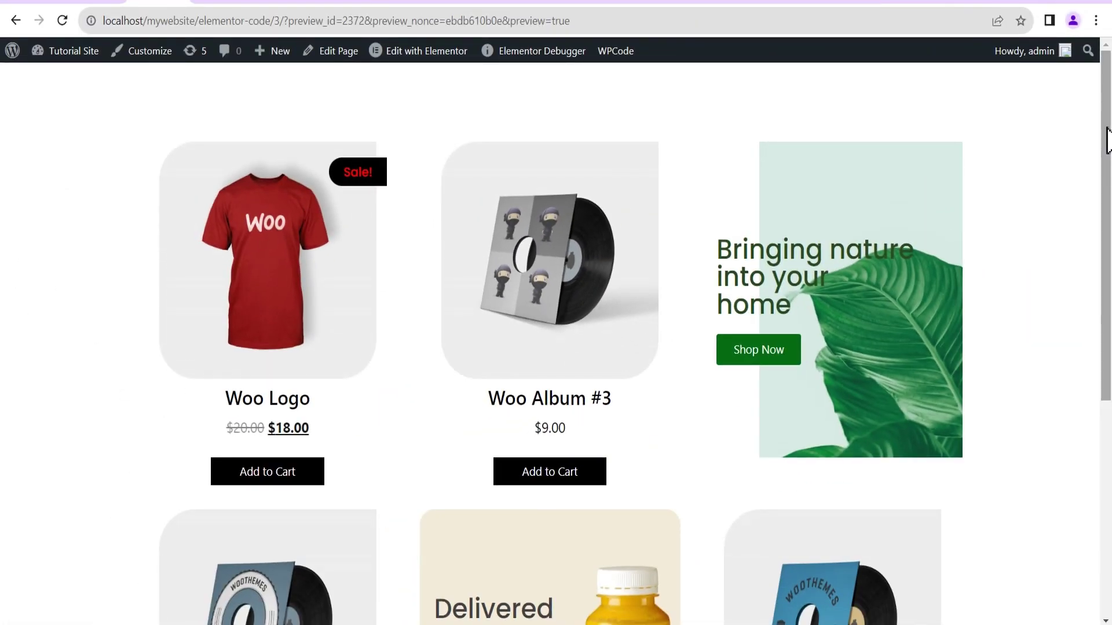
drag(1107, 142, 1108, 371)
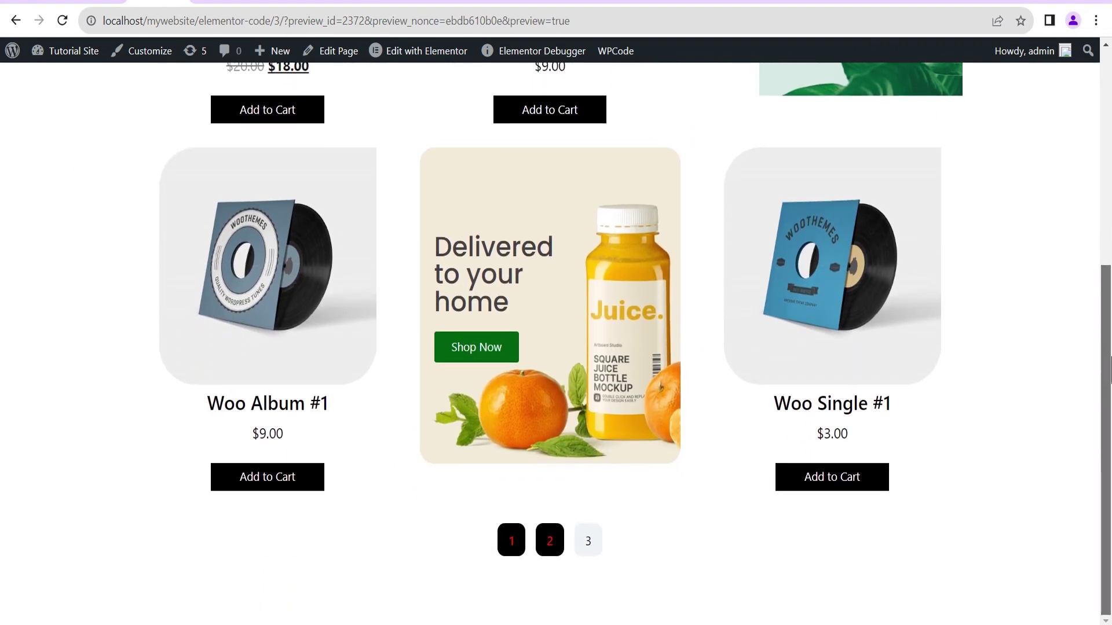